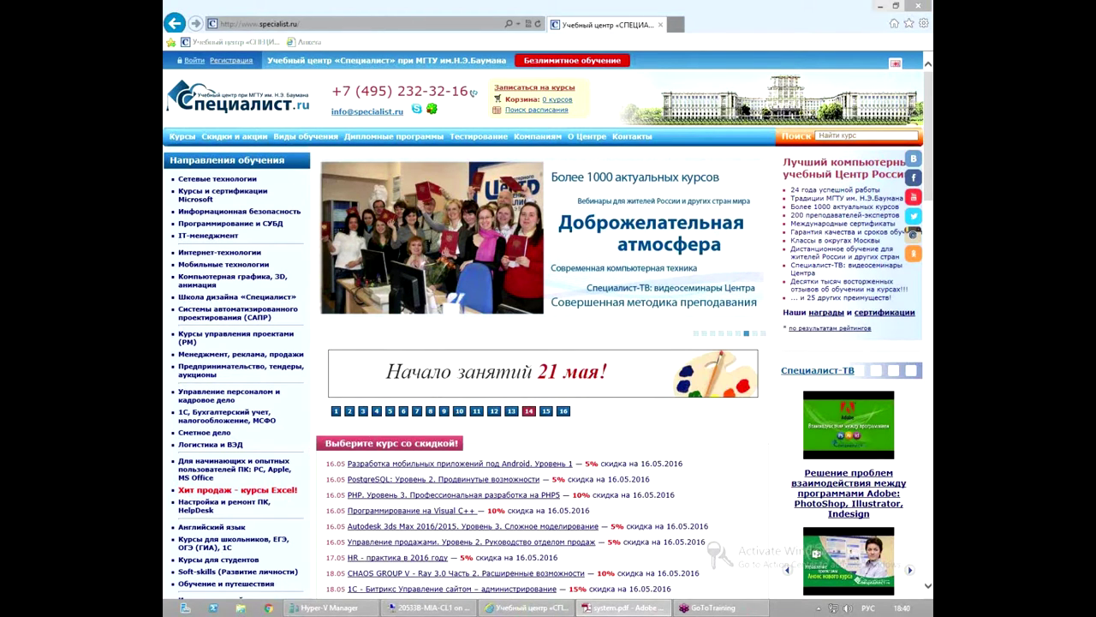
Switch to the full-screen 20533B-MIA-CL1 virtual machine desktop from the taskbar.
click(451, 608)
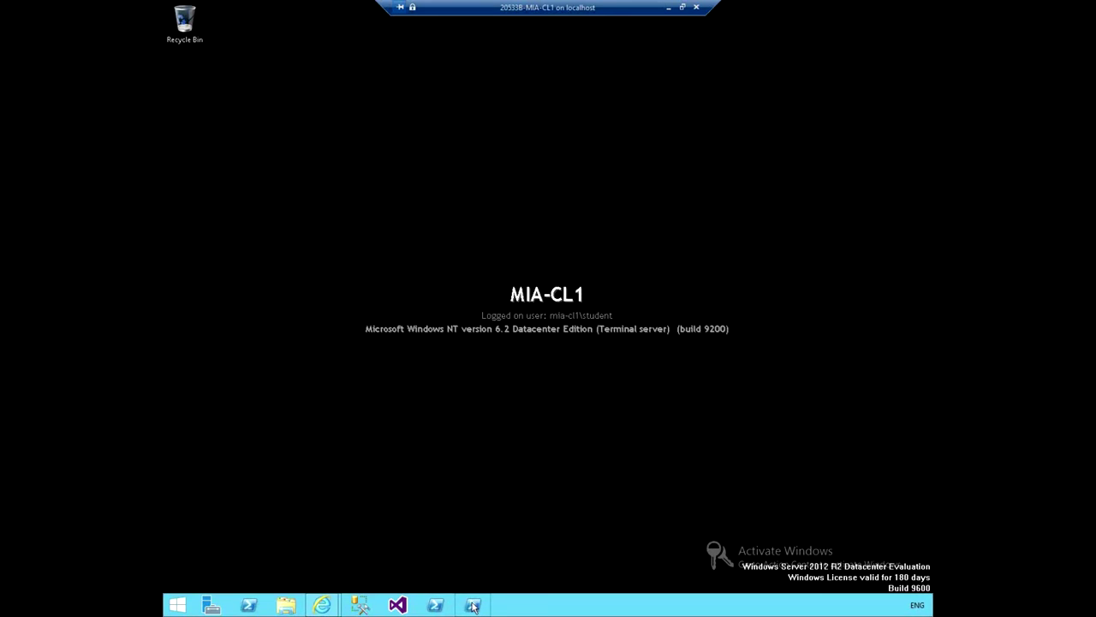
Launch Windows PowerShell ISE as Administrator, approving the elevation prompt.
right_click(473, 606)
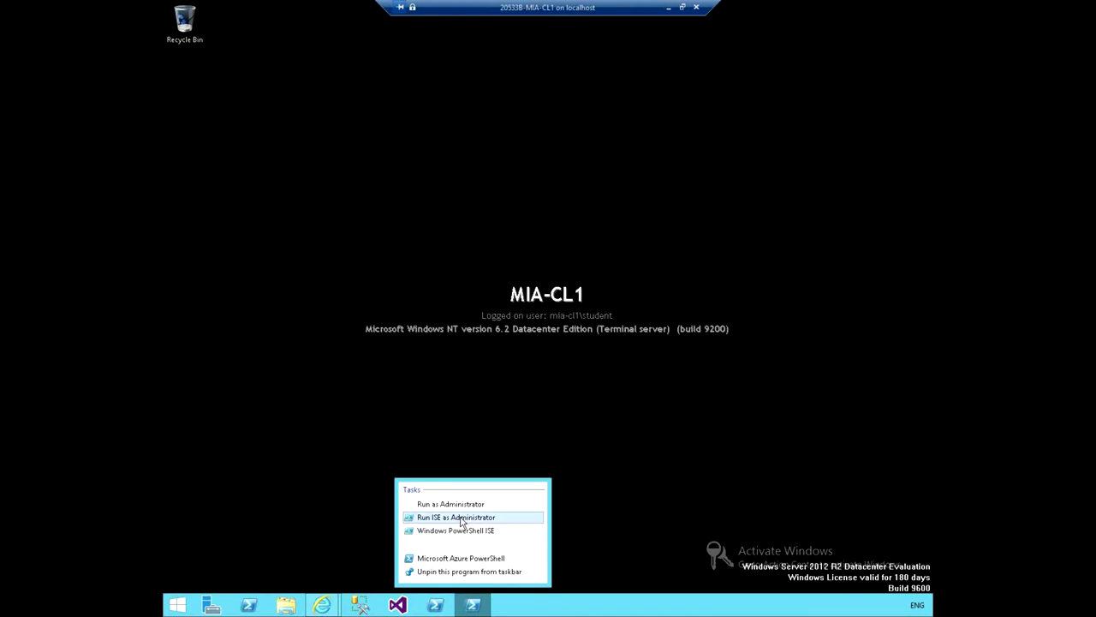
click(460, 517)
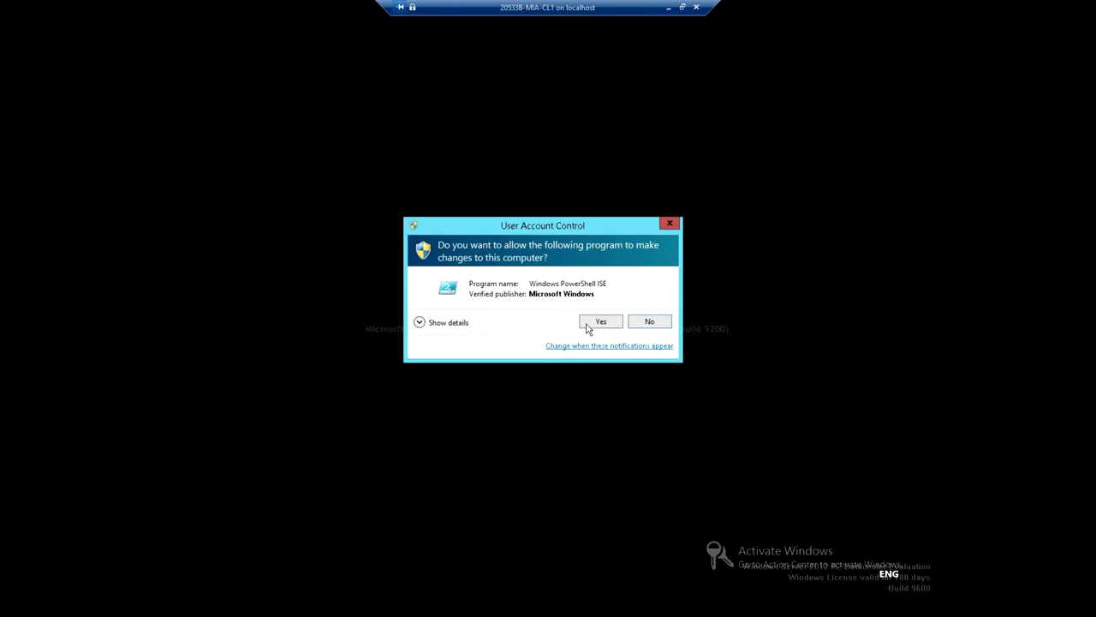
click(588, 324)
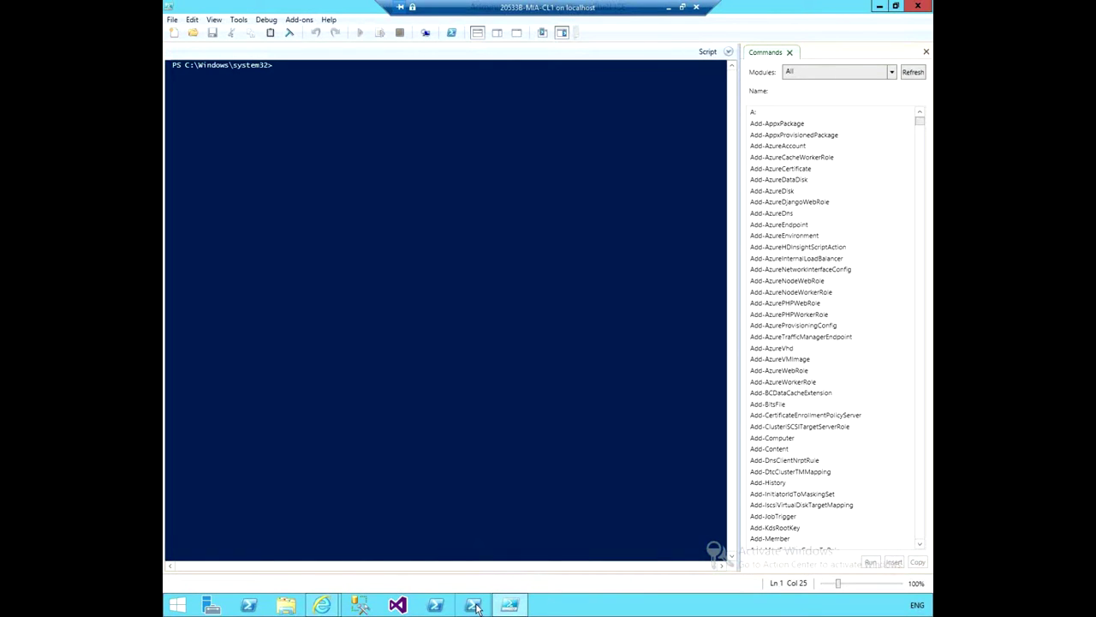
Open D:\Labfiles\Lab02\Starter\ExampleCommands.ps1 in the script editor.
click(193, 33)
drag(295, 13, 408, 87)
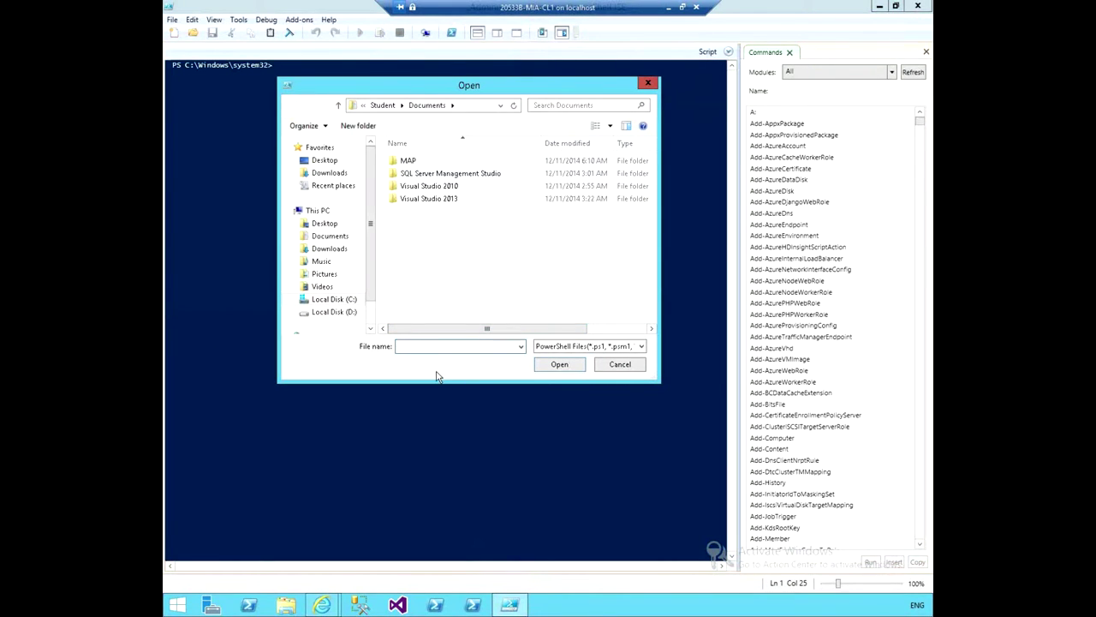
click(340, 312)
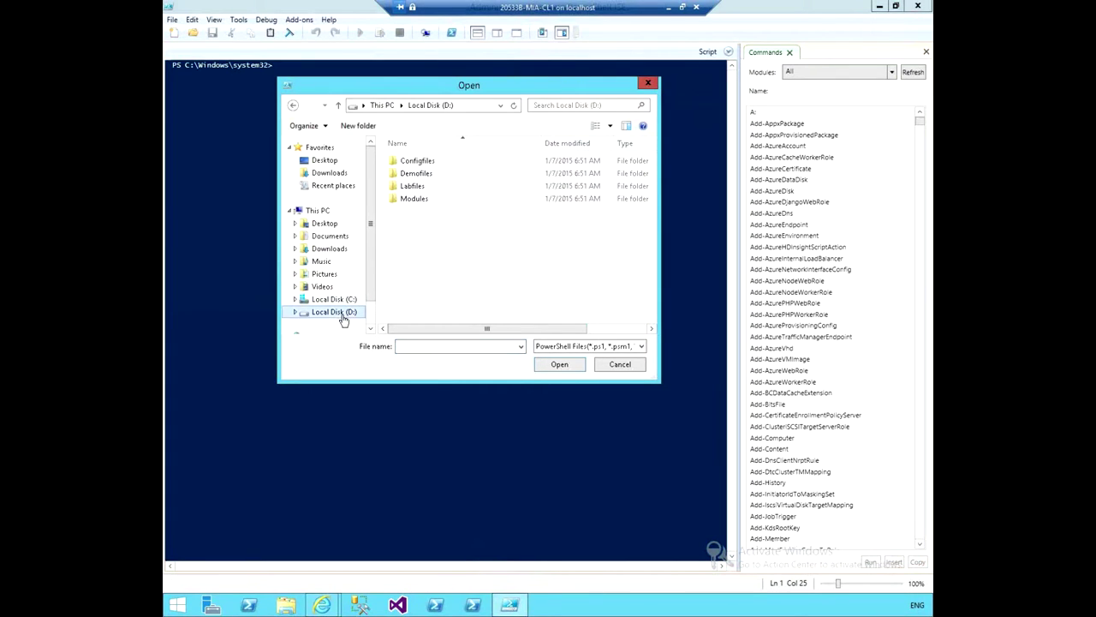
click(410, 188)
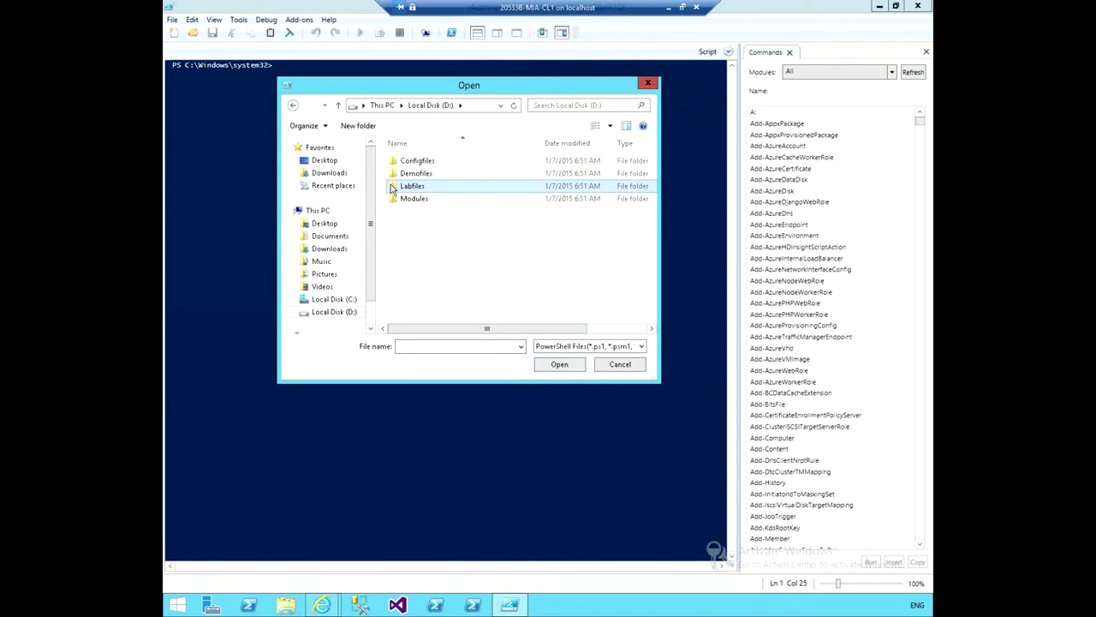
double_click(391, 189)
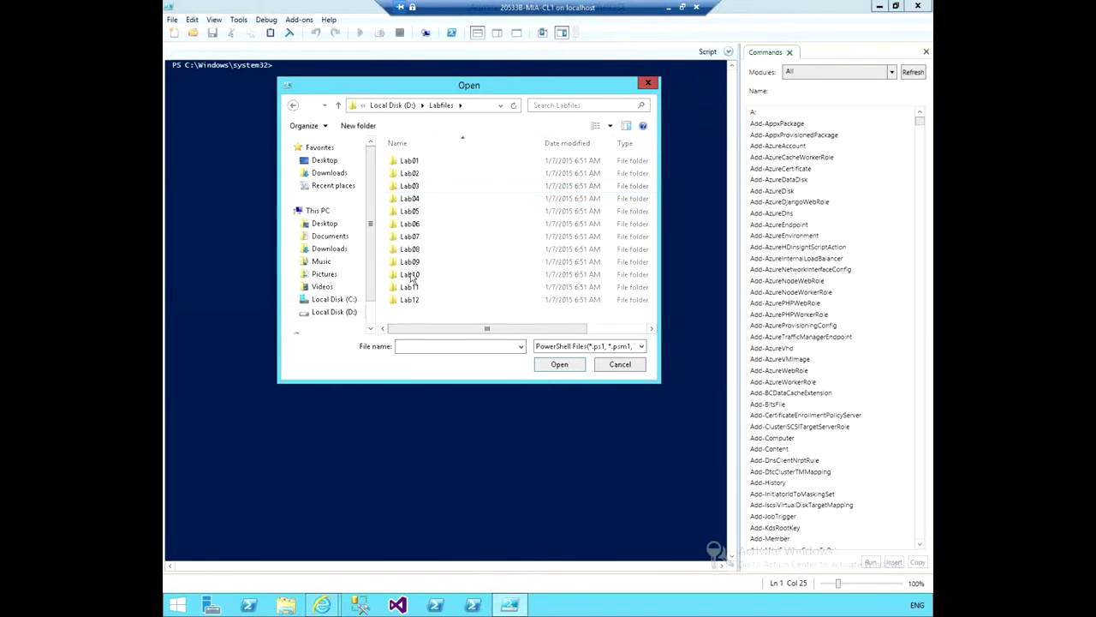
double_click(415, 175)
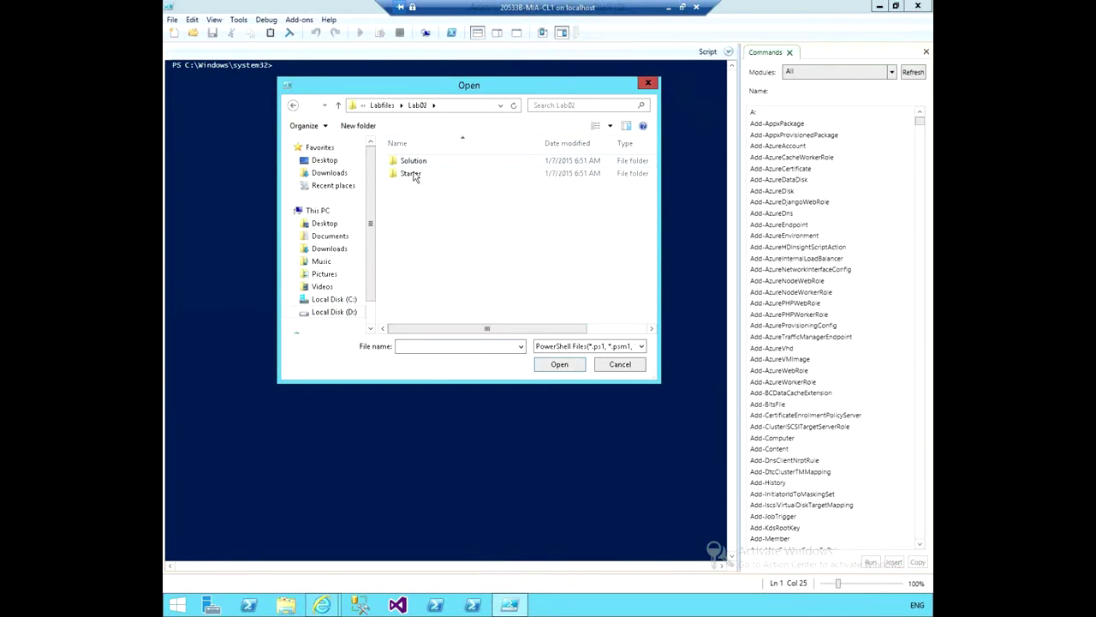
double_click(411, 174)
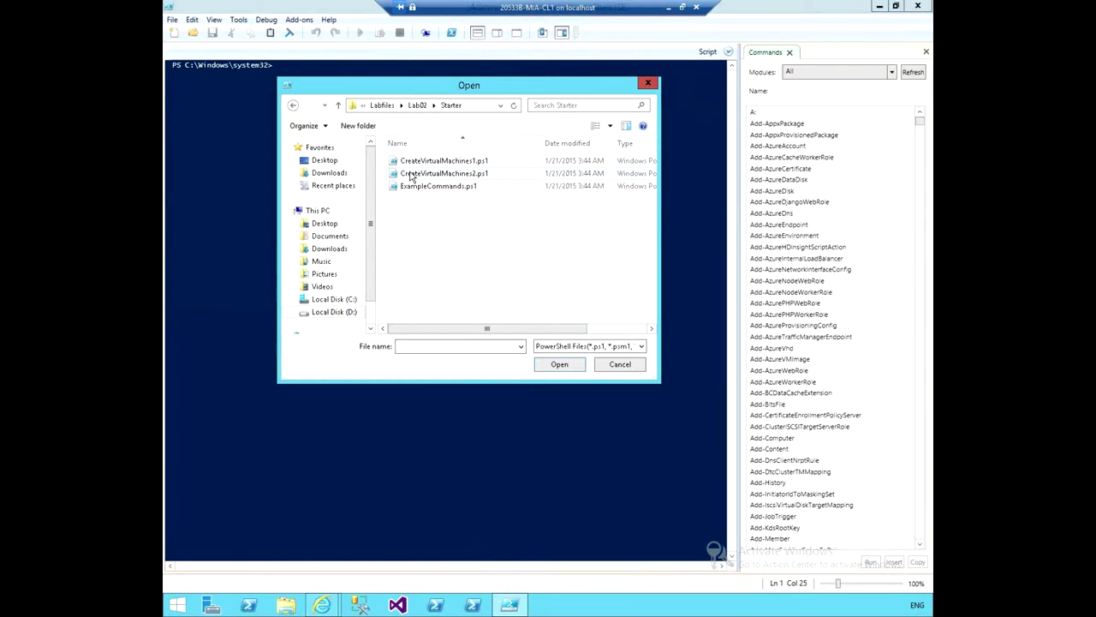
click(419, 186)
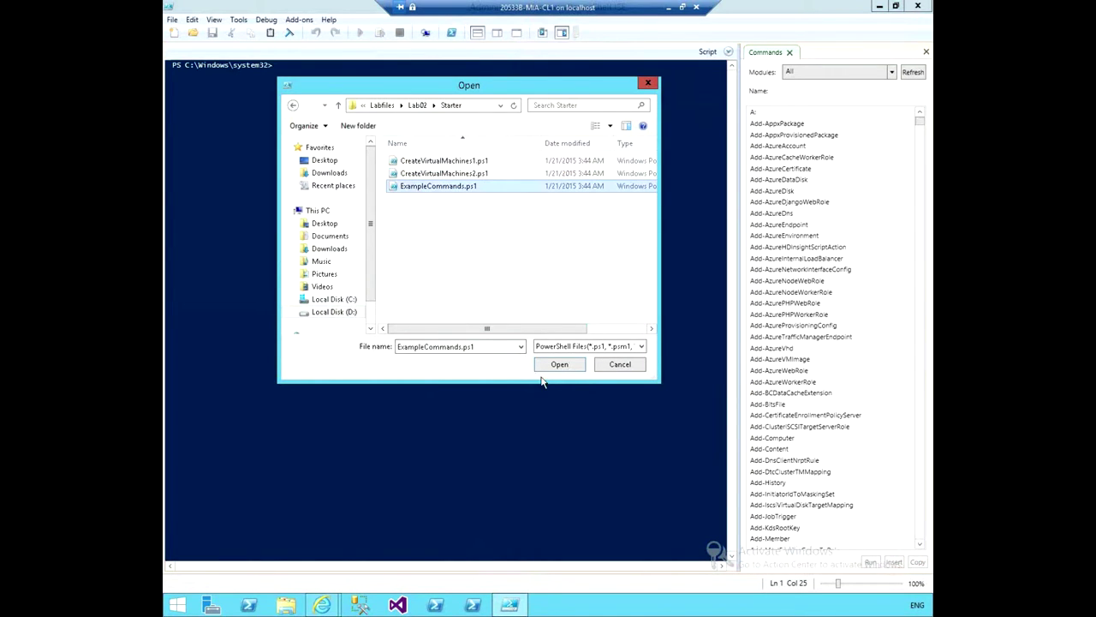
click(545, 366)
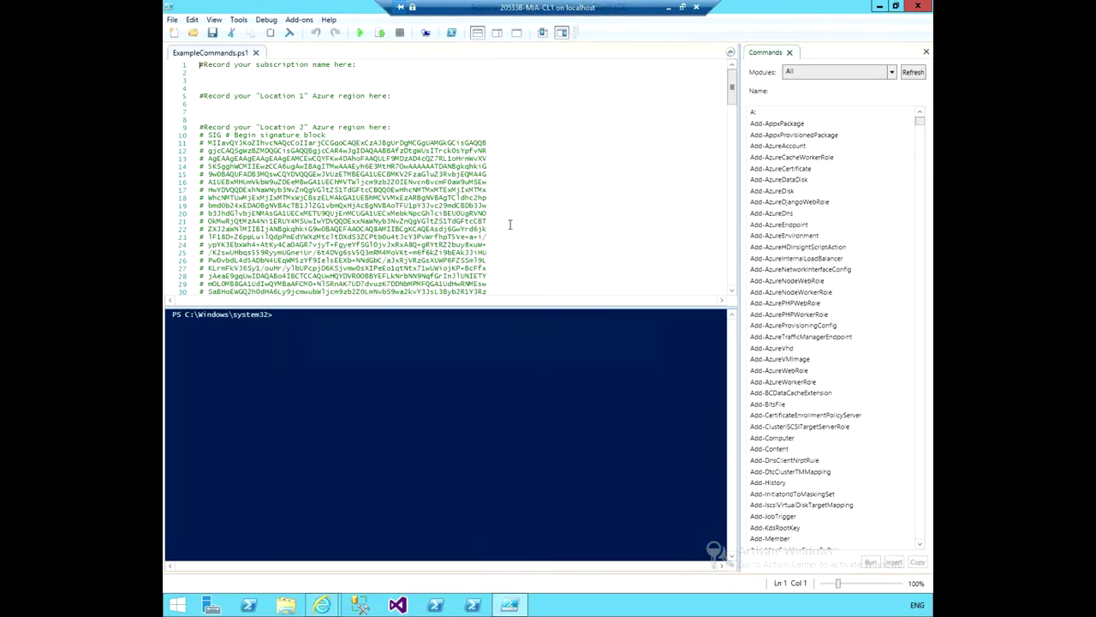
scroll(510, 225, down, 20)
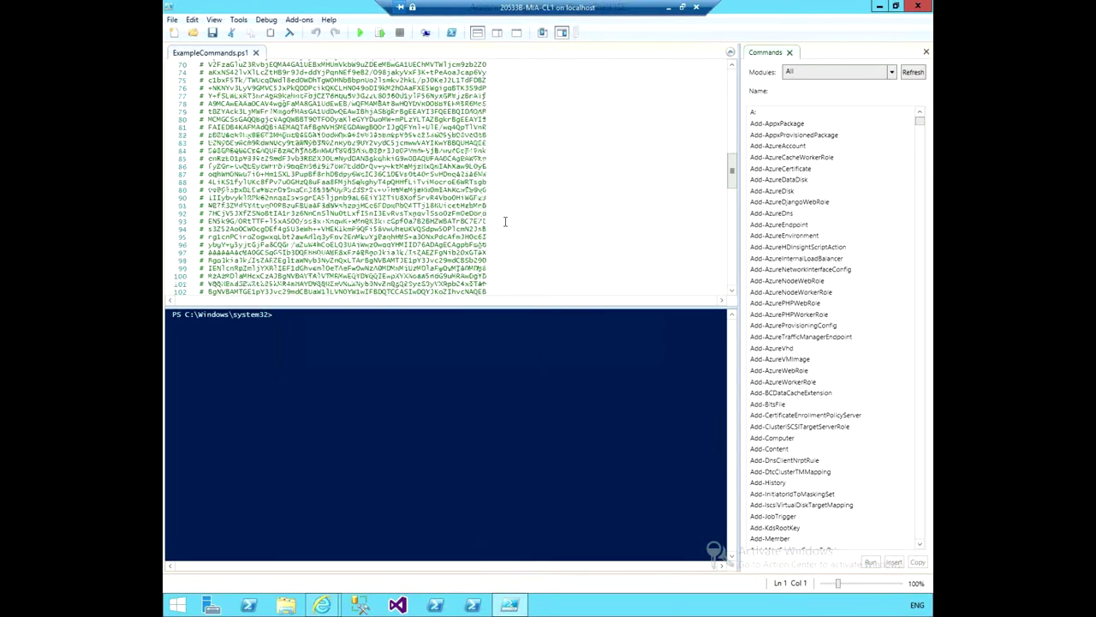
scroll(504, 221, up, 20)
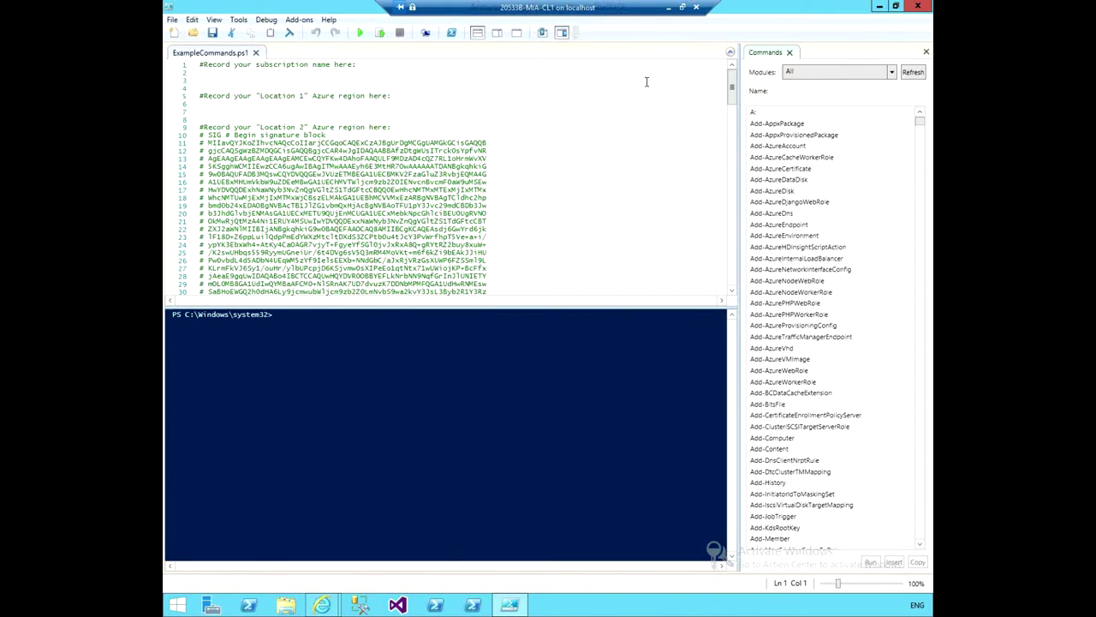
Run Add-AzureAccount in the console, tab-completing it from add-azure.
click(330, 364)
text(add-)
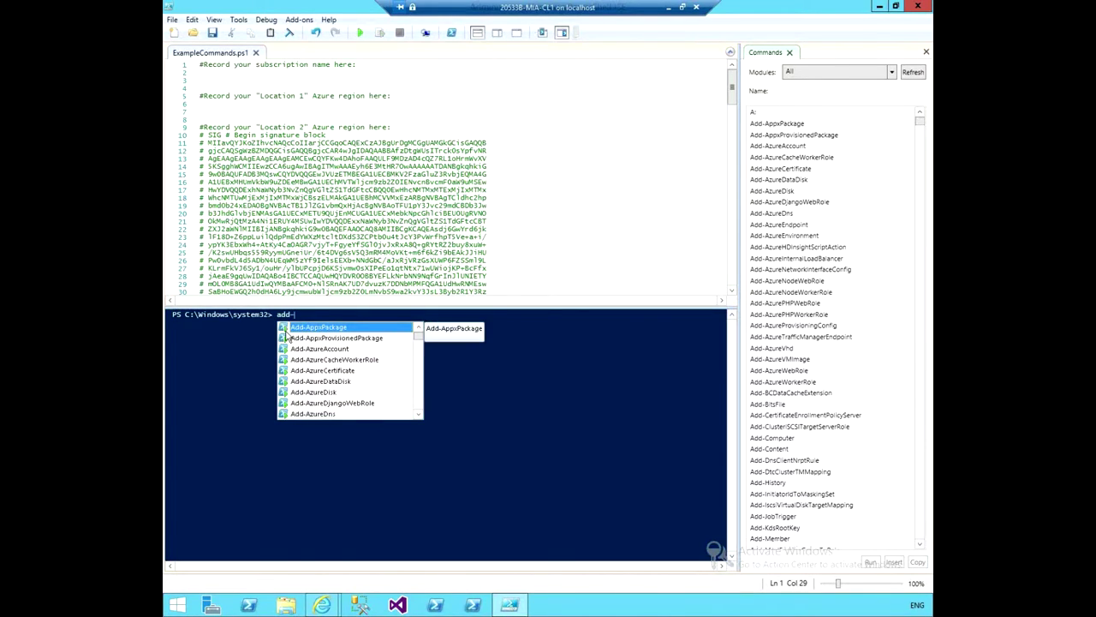
text(a)
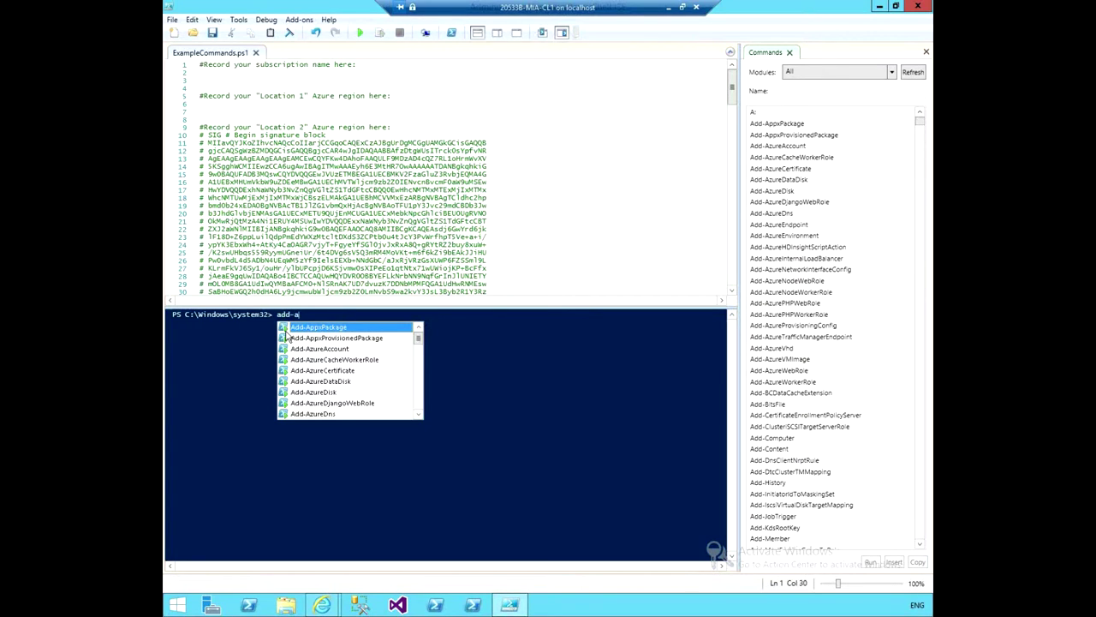
text(z)
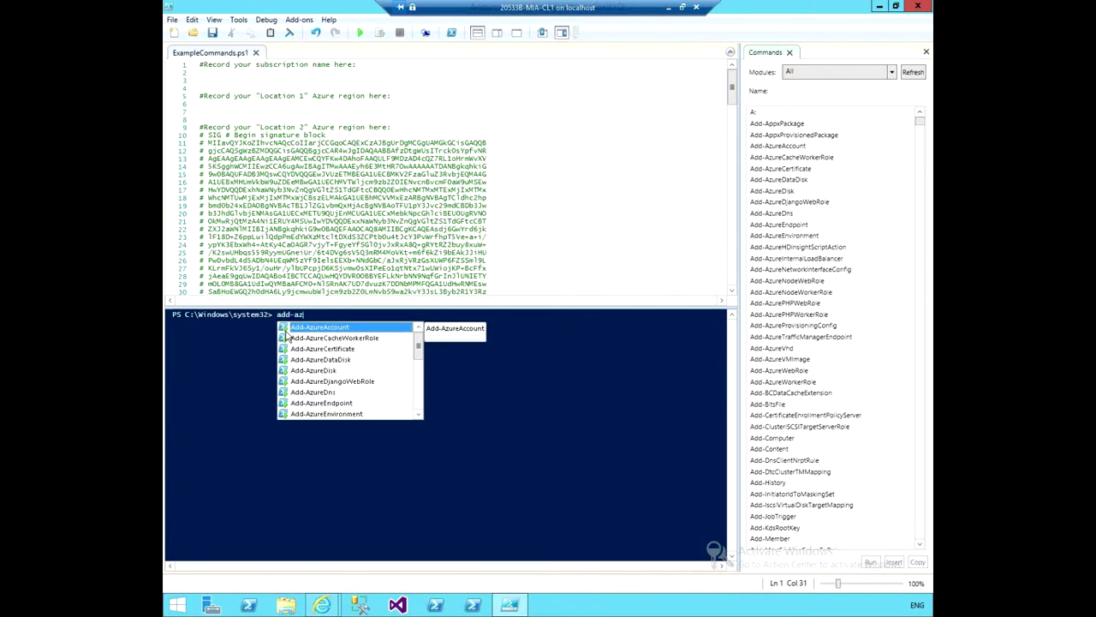
text(ure)
key(Tab)
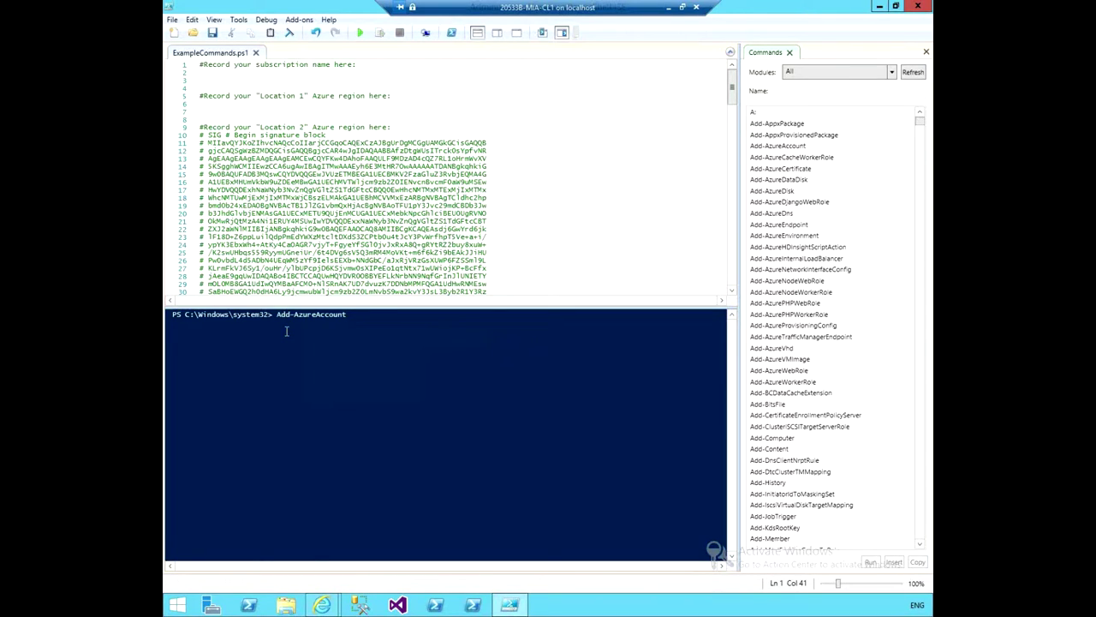
key(Return)
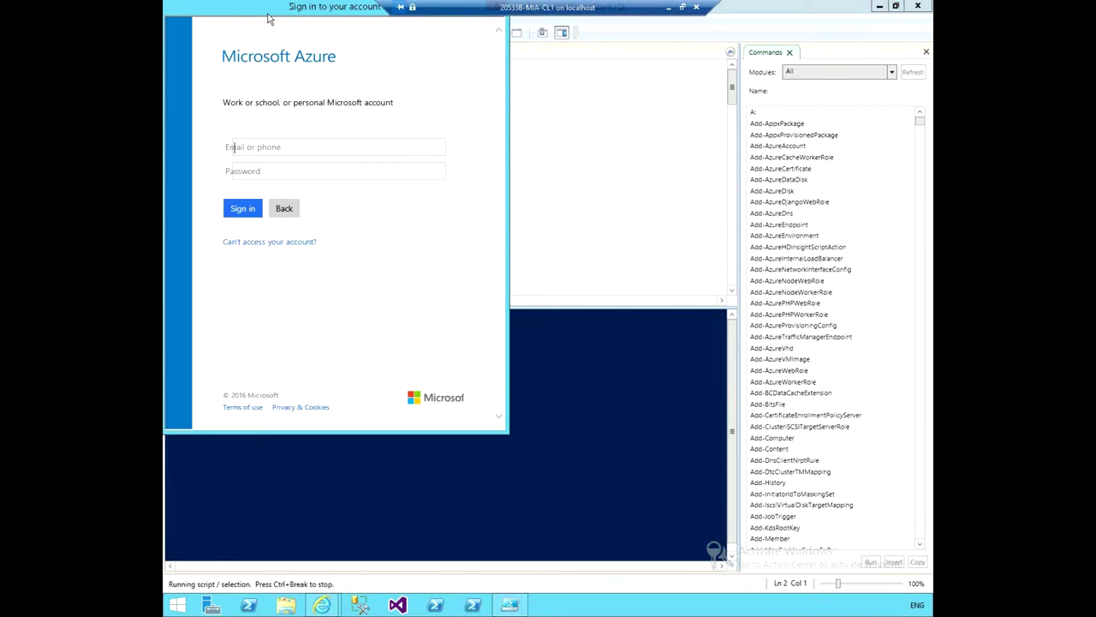
Sign in to the Microsoft account with the account e-mail and password.
drag(263, 12, 421, 91)
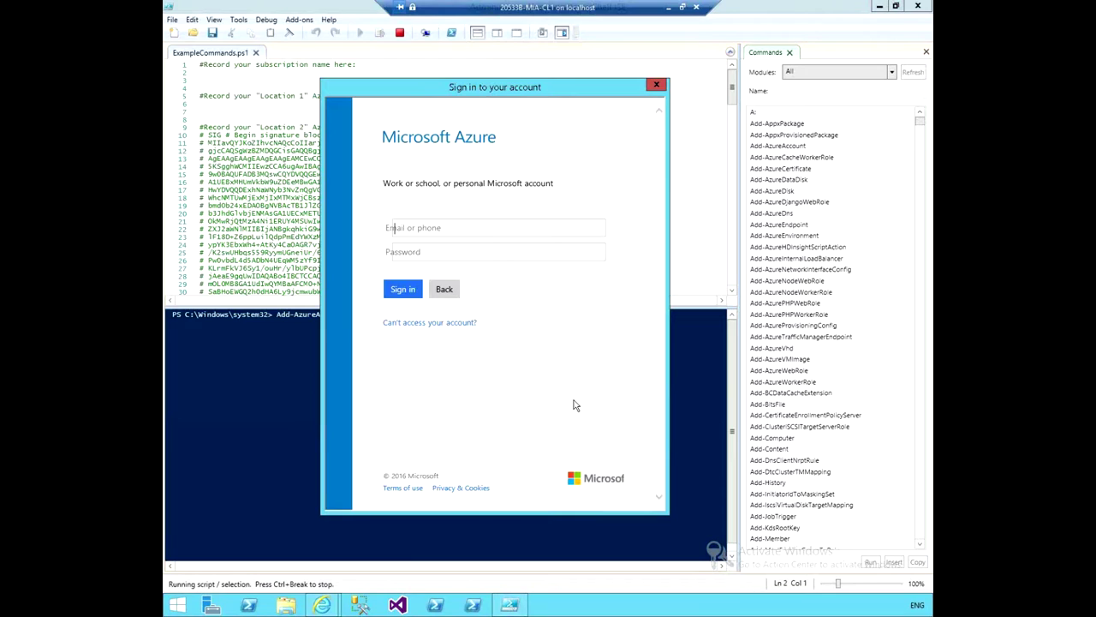
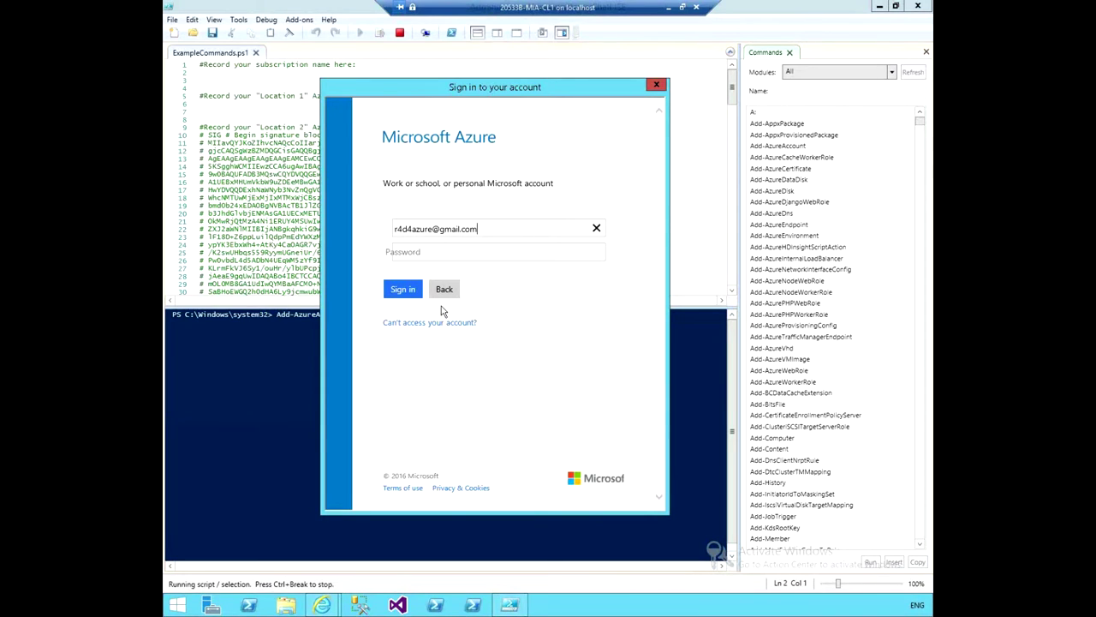
click(411, 250)
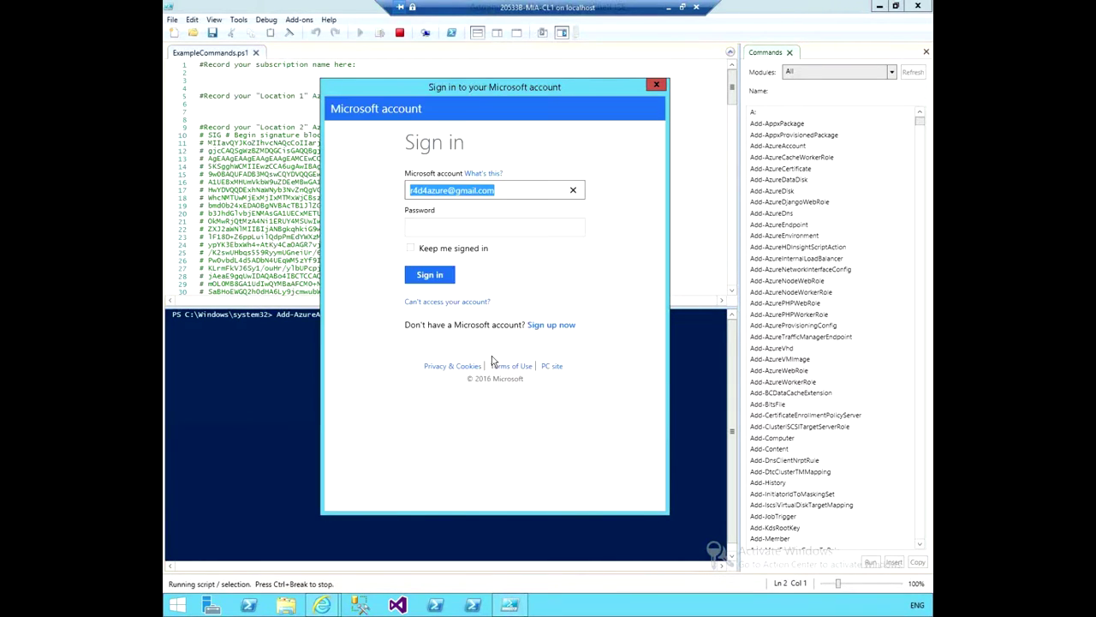
click(470, 230)
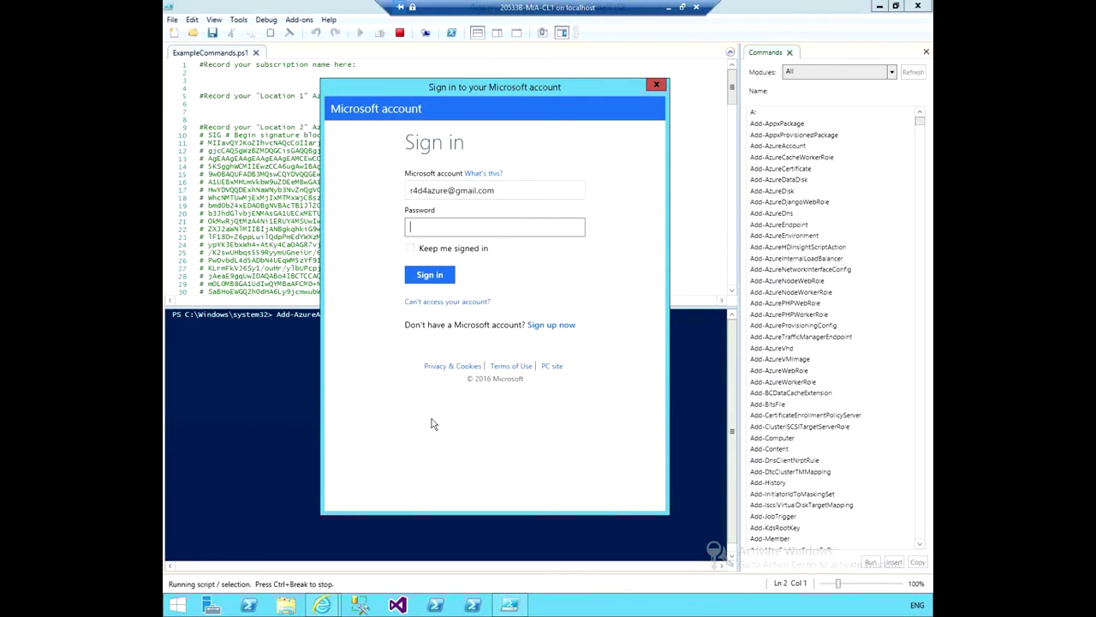
text(••••••••••••)
key(Return)
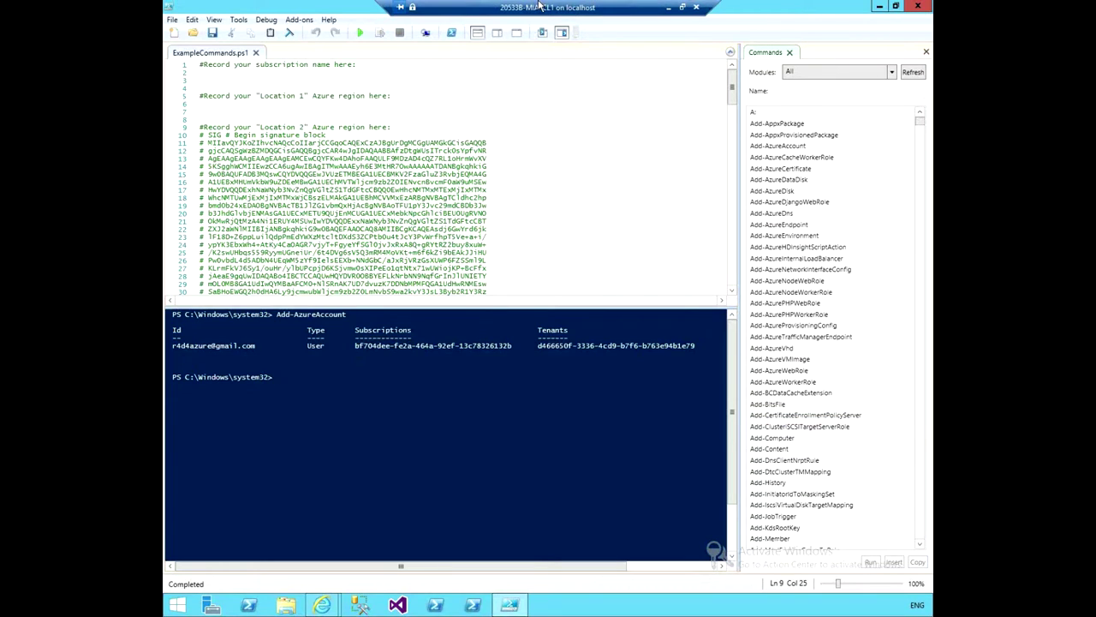
Type get-azuresu at the console prompt to get matching cmdlet suggestions.
text(get-)
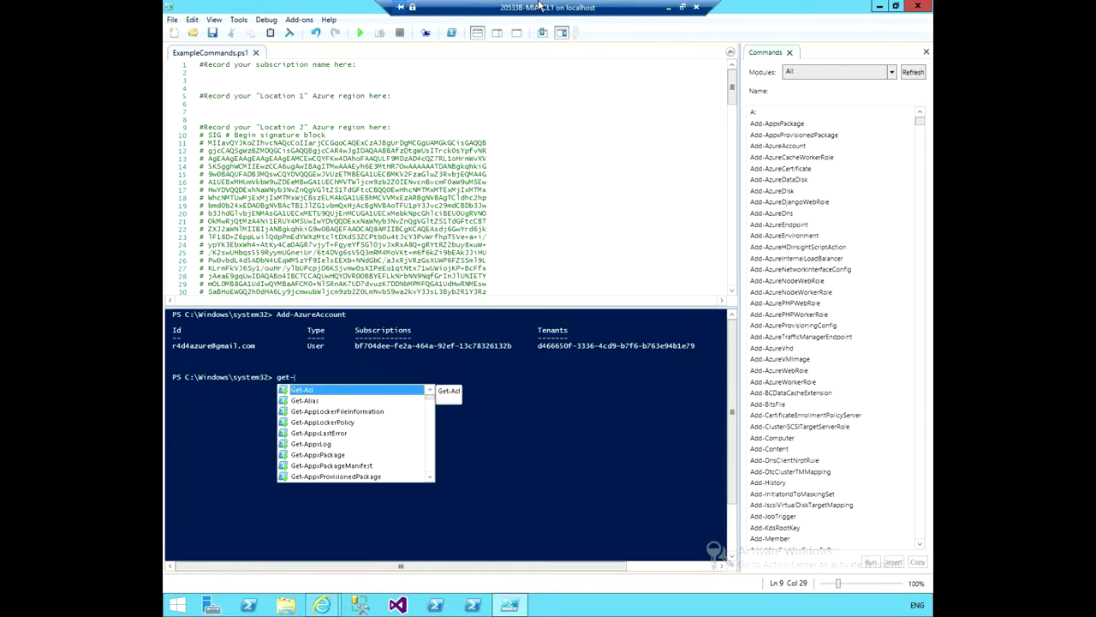
text(az)
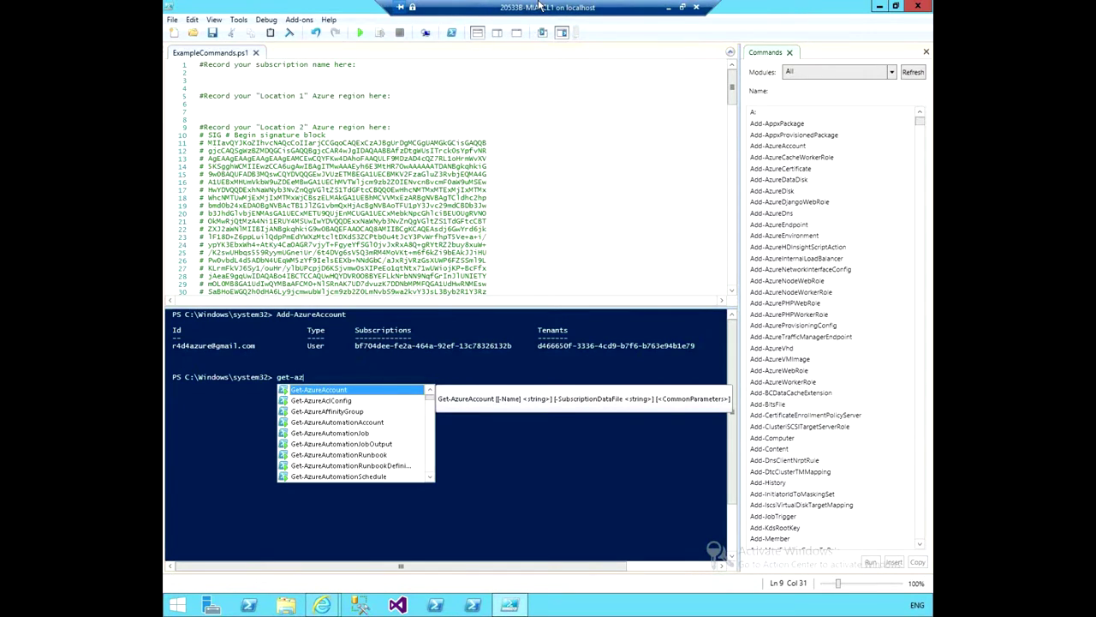
text(uresu)
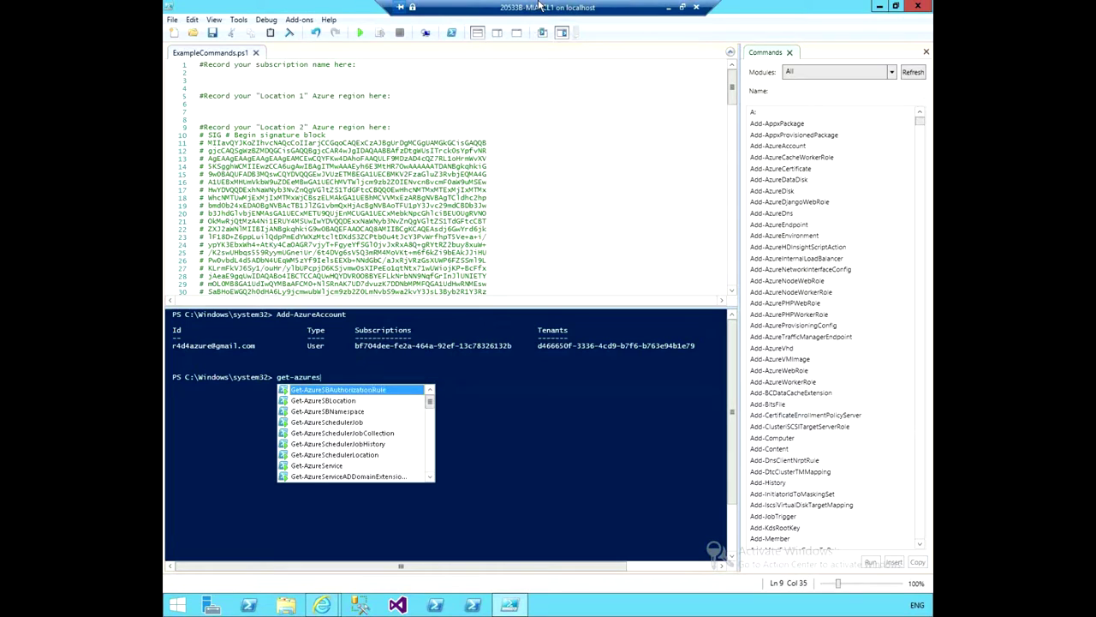
Complete and run Get-AzureSubscription to list the Azure Pass subscription details.
key(Down)
key(Down)
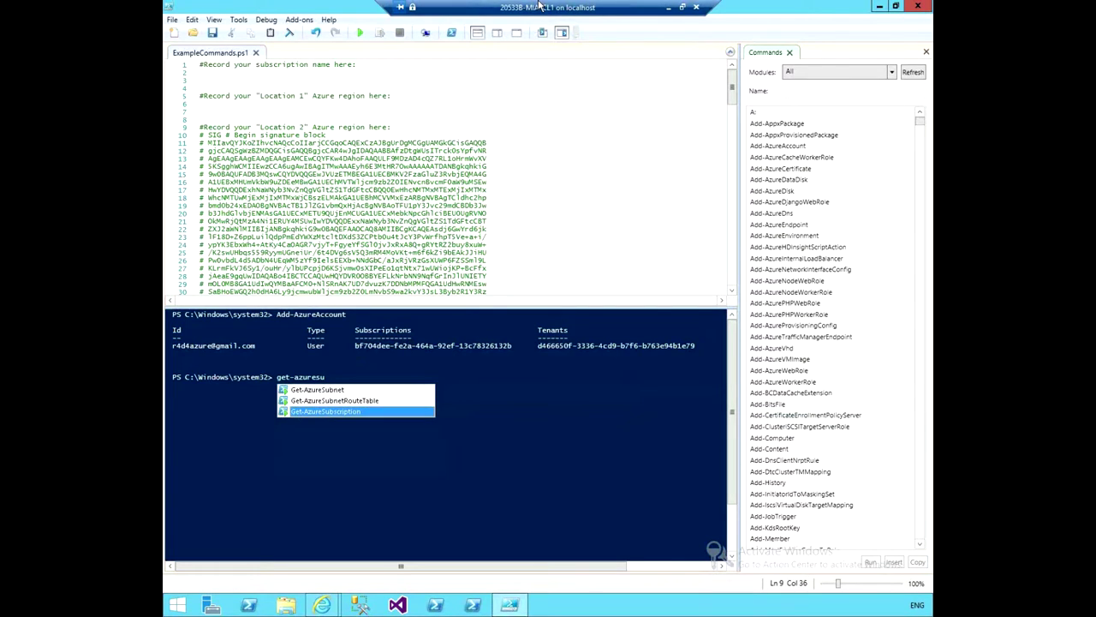
key(Return)
key(Return)
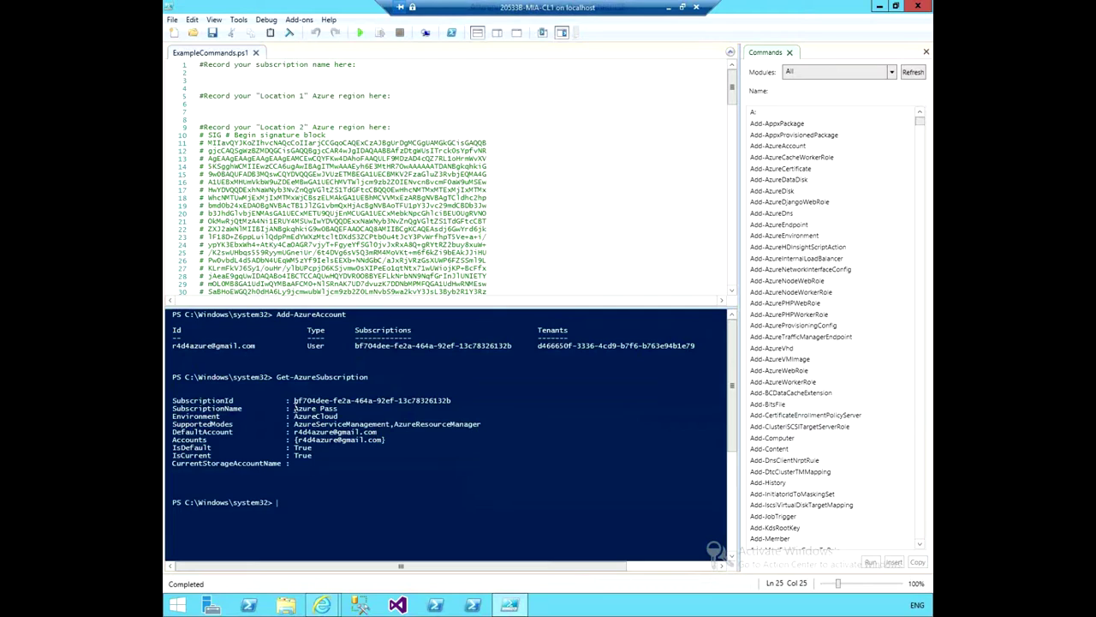
Copy 'Azure Pass' from the console output and paste it onto script line 3.
drag(295, 404, 341, 410)
right_click(326, 411)
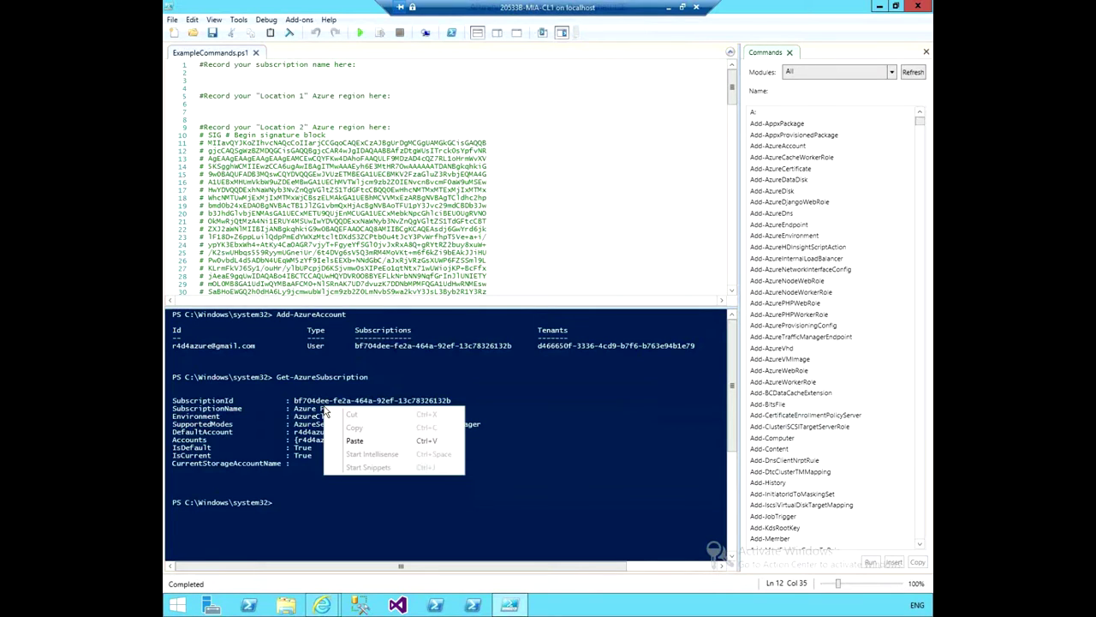
click(306, 409)
drag(294, 408, 339, 409)
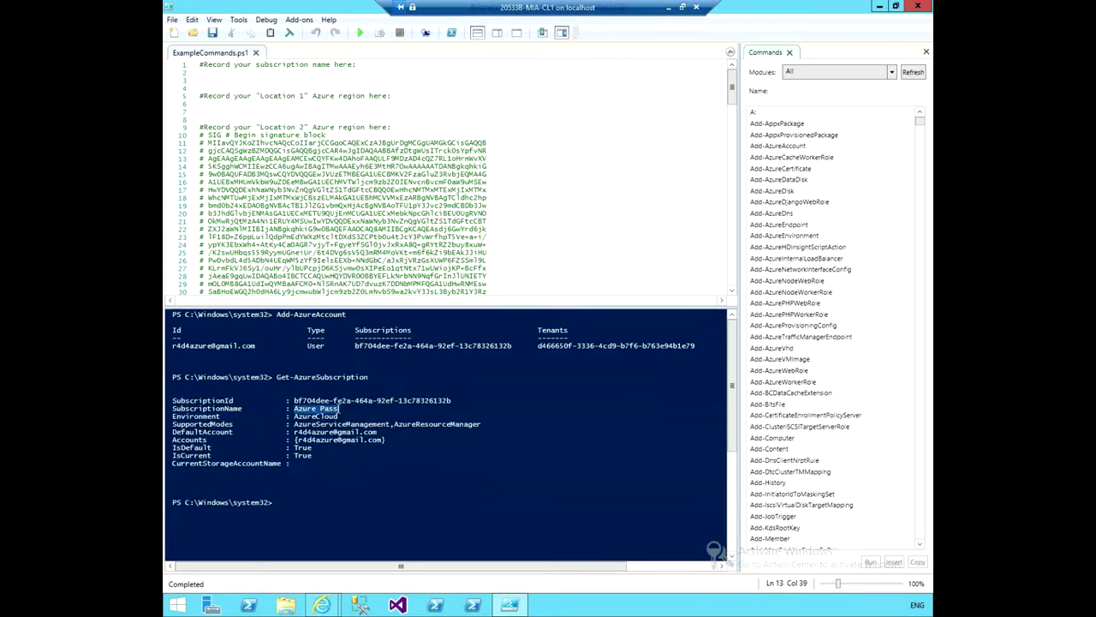
right_click(328, 409)
click(349, 426)
click(215, 80)
right_click(203, 79)
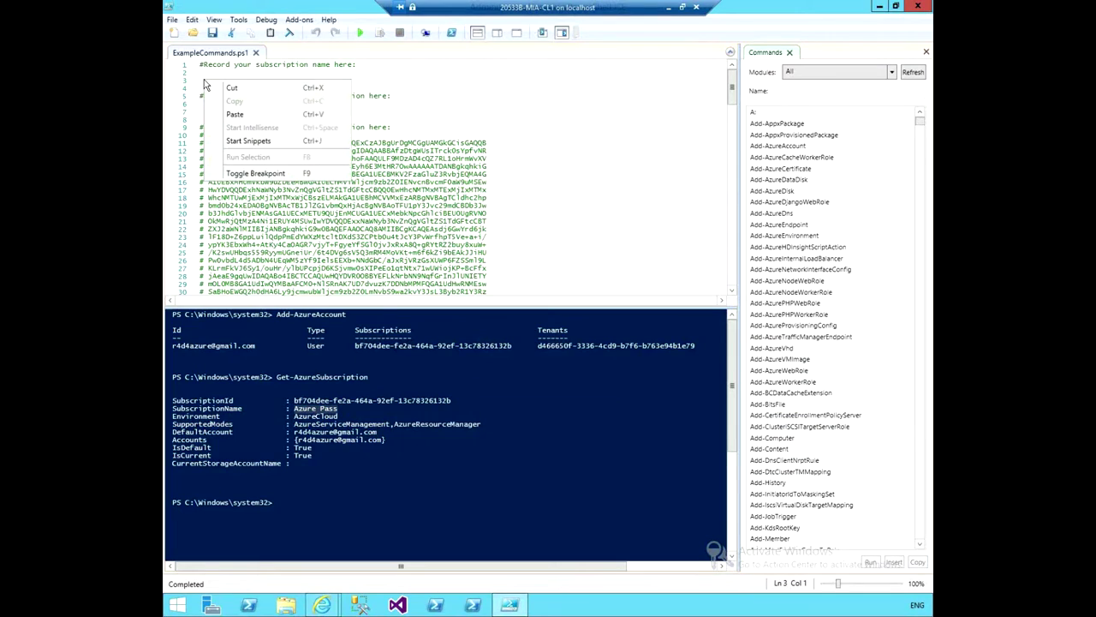
click(243, 113)
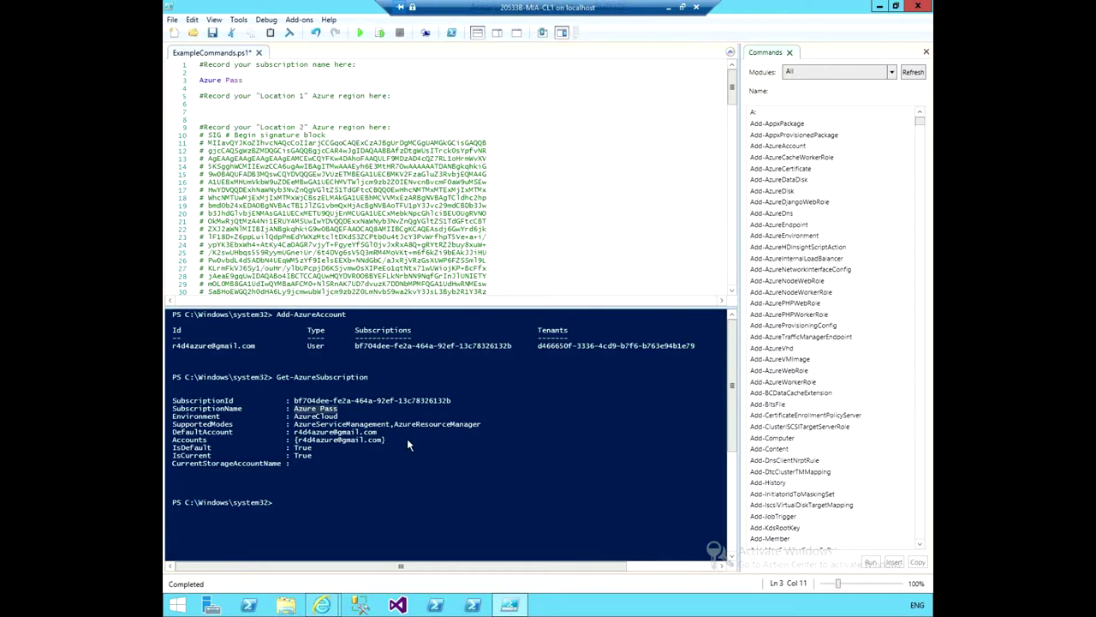
mouse_move(320, 606)
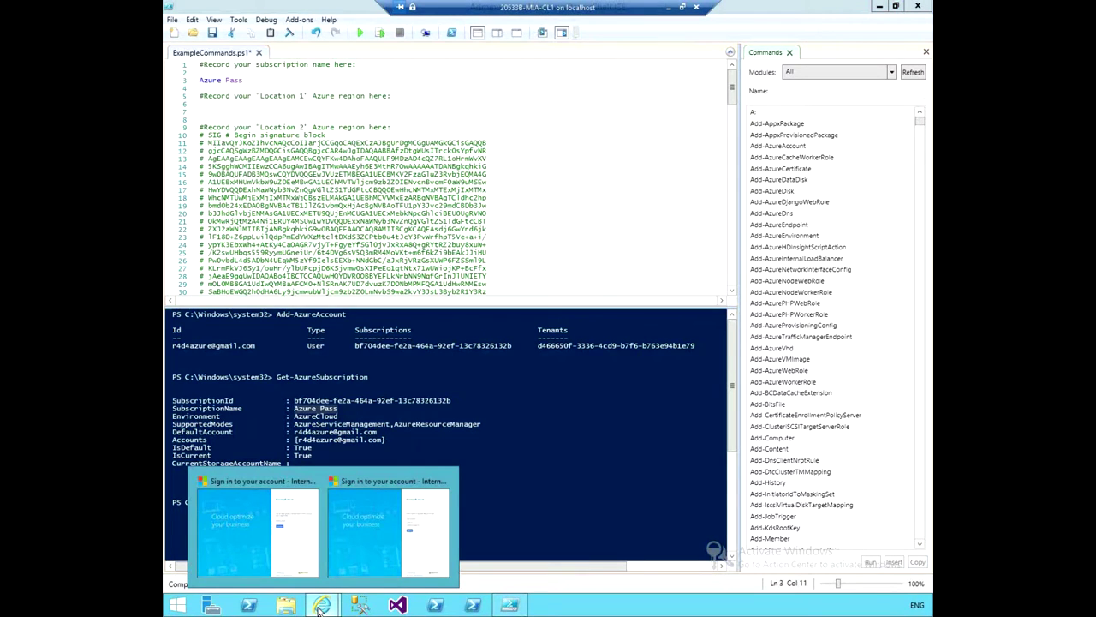
Bring up the Internet Explorer sign-in window, close the duplicate second tab, and select the address bar.
click(257, 531)
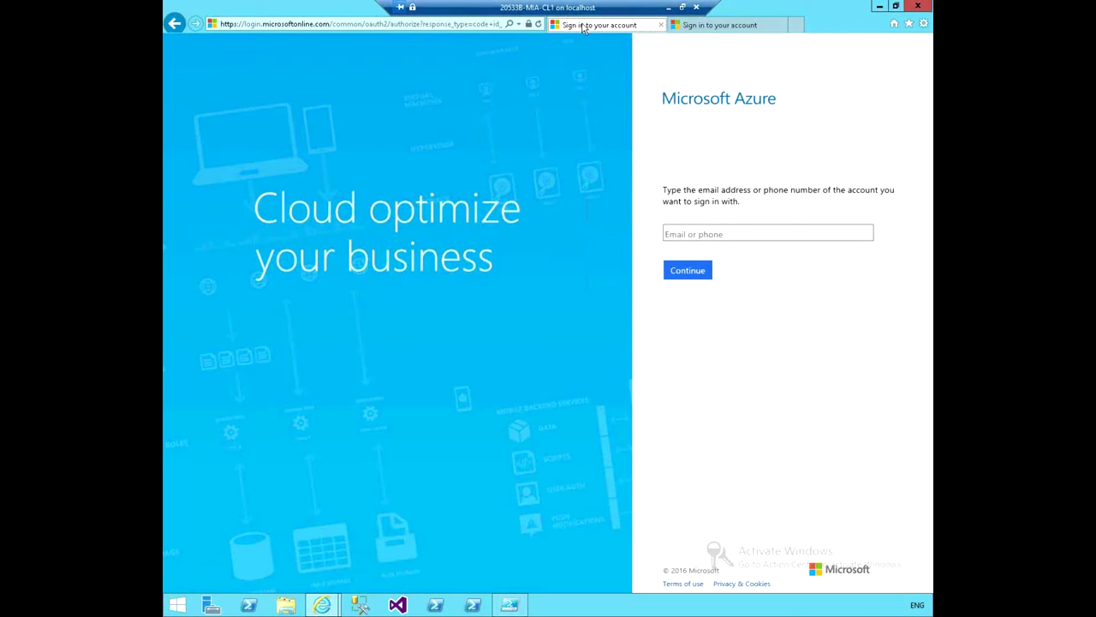
click(698, 28)
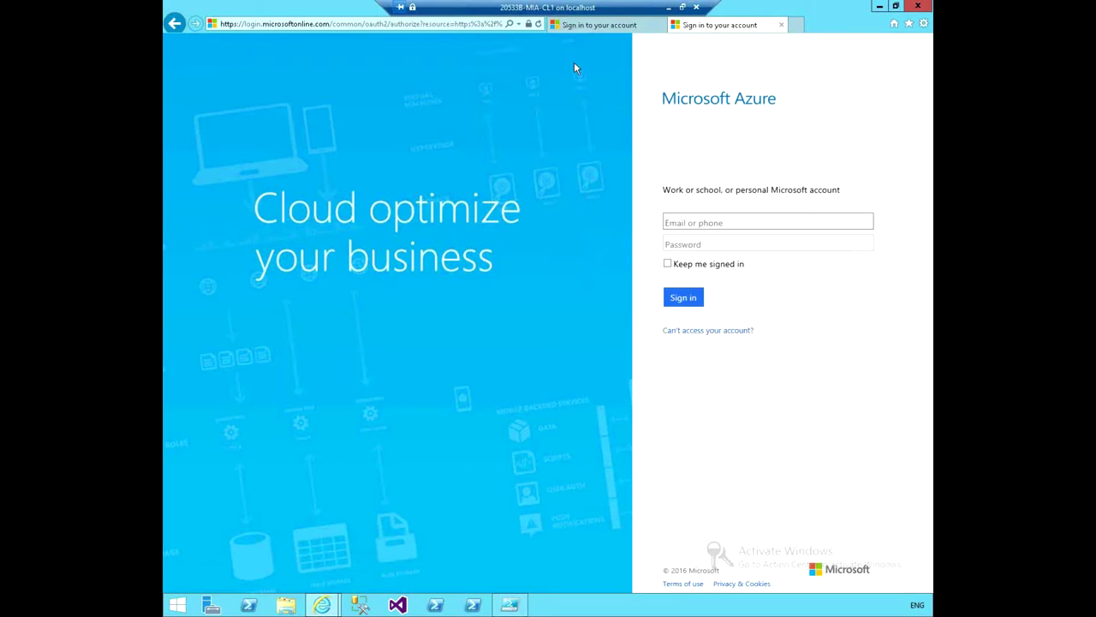
click(786, 27)
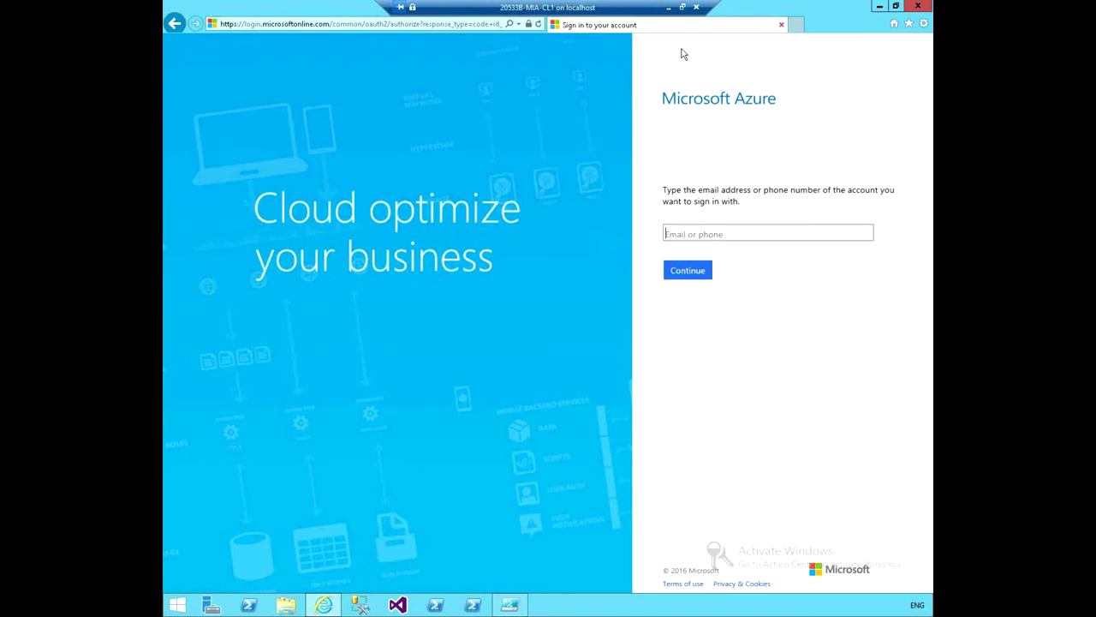
click(408, 26)
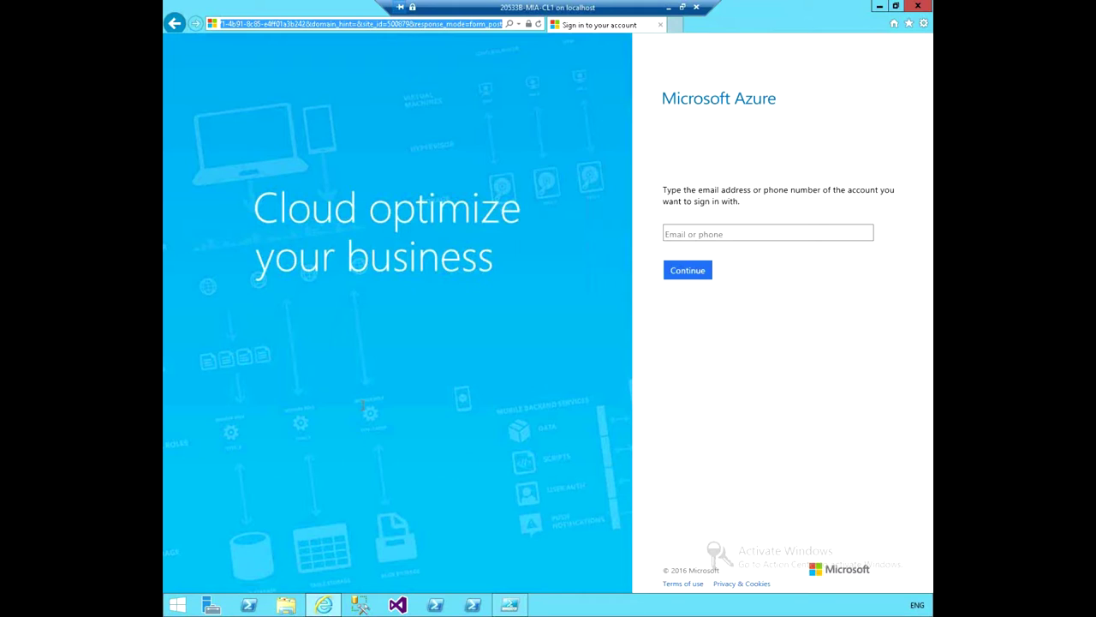
text(http)
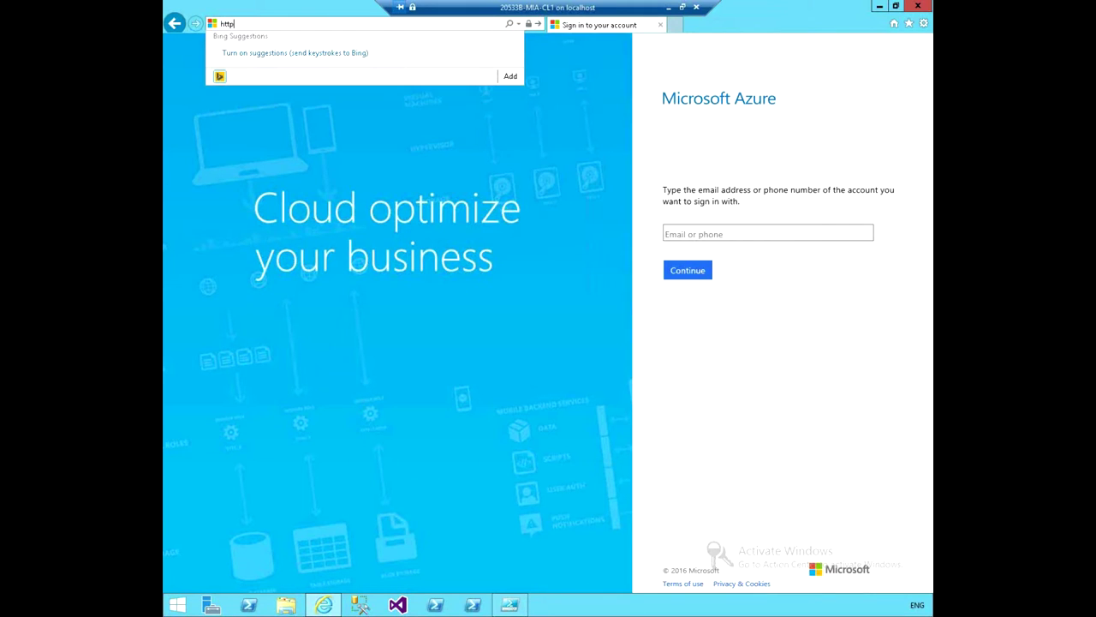
text(s://)
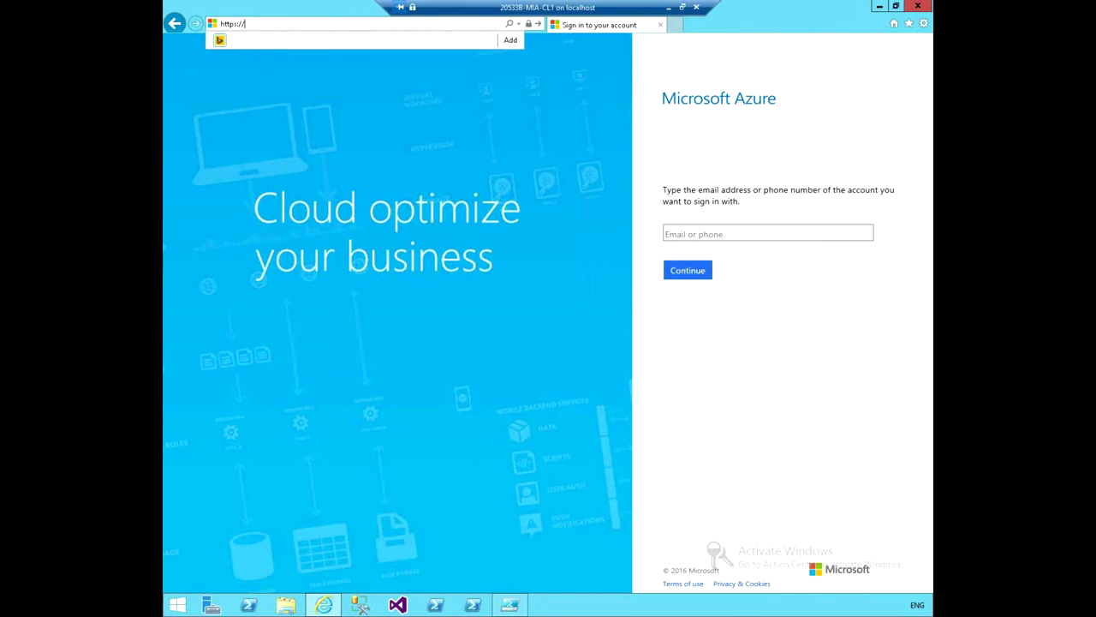
text(manage.windowsazure.com/)
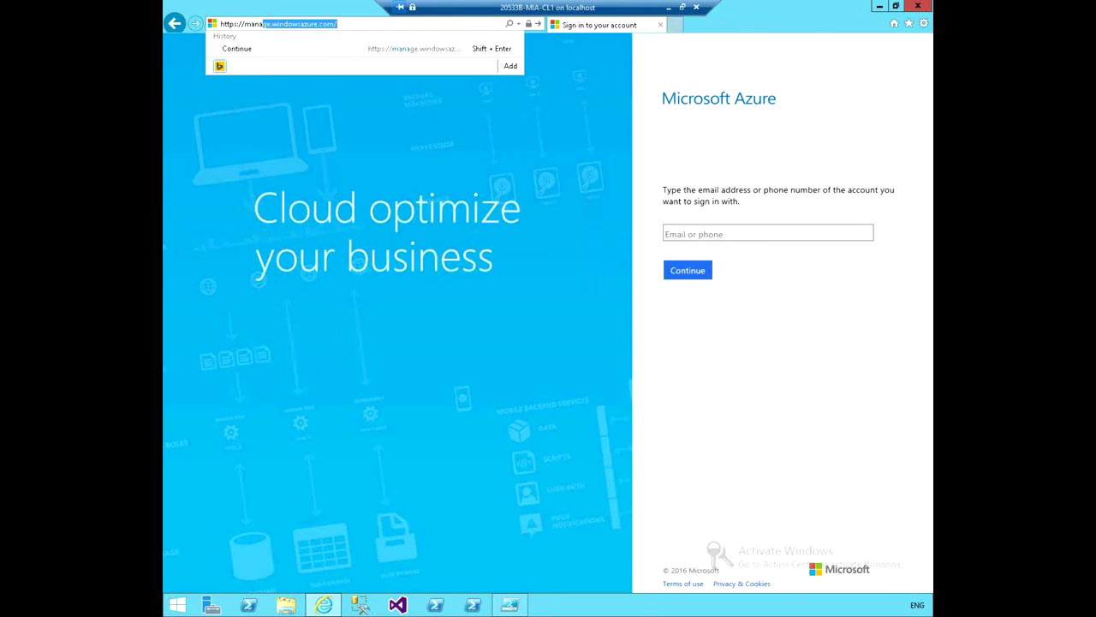
key(End)
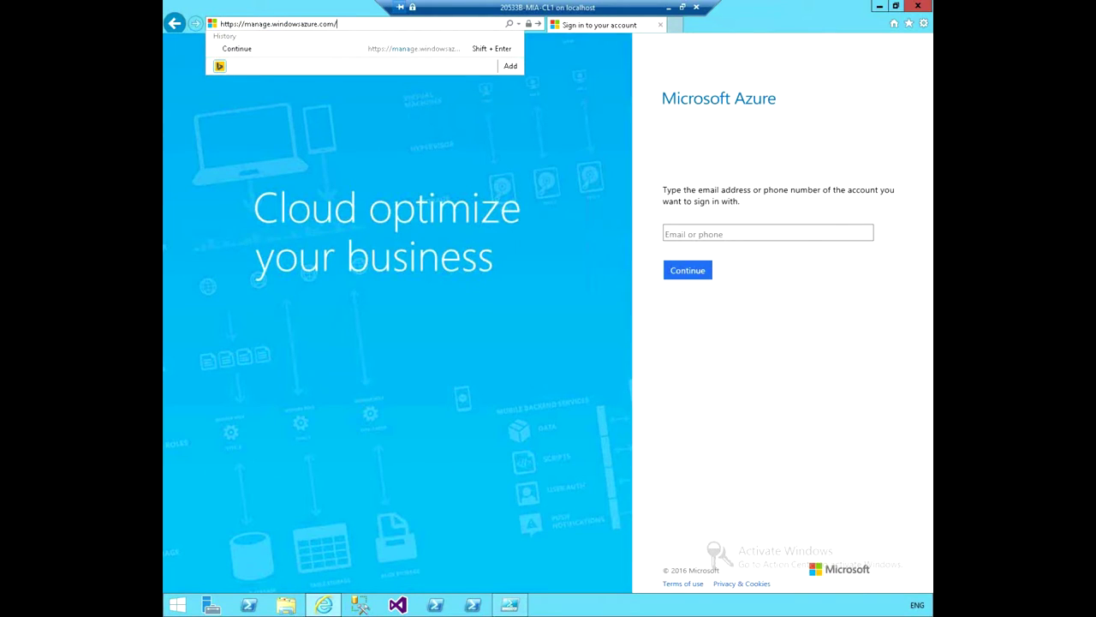
key(Return)
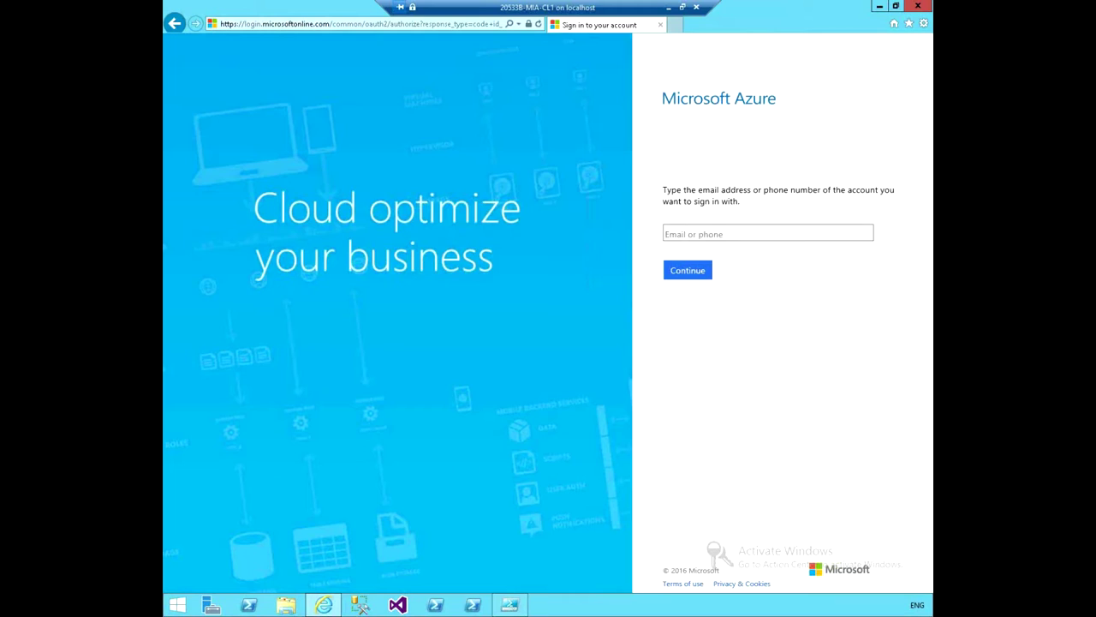
key(Return)
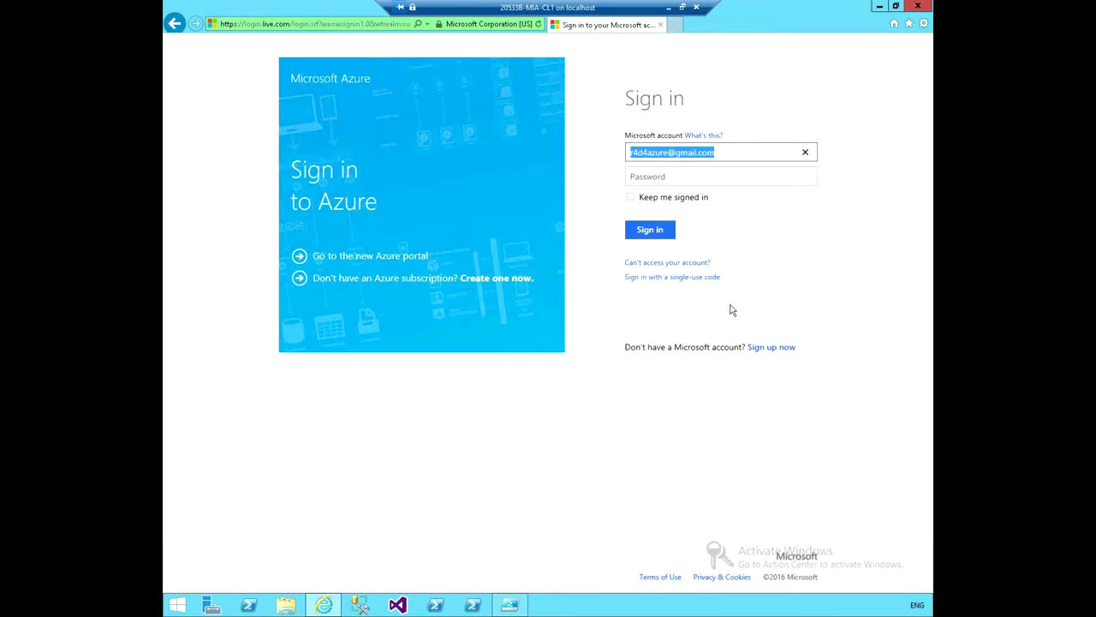
Enter the account password and submit it to reach the portal's all items page.
click(746, 176)
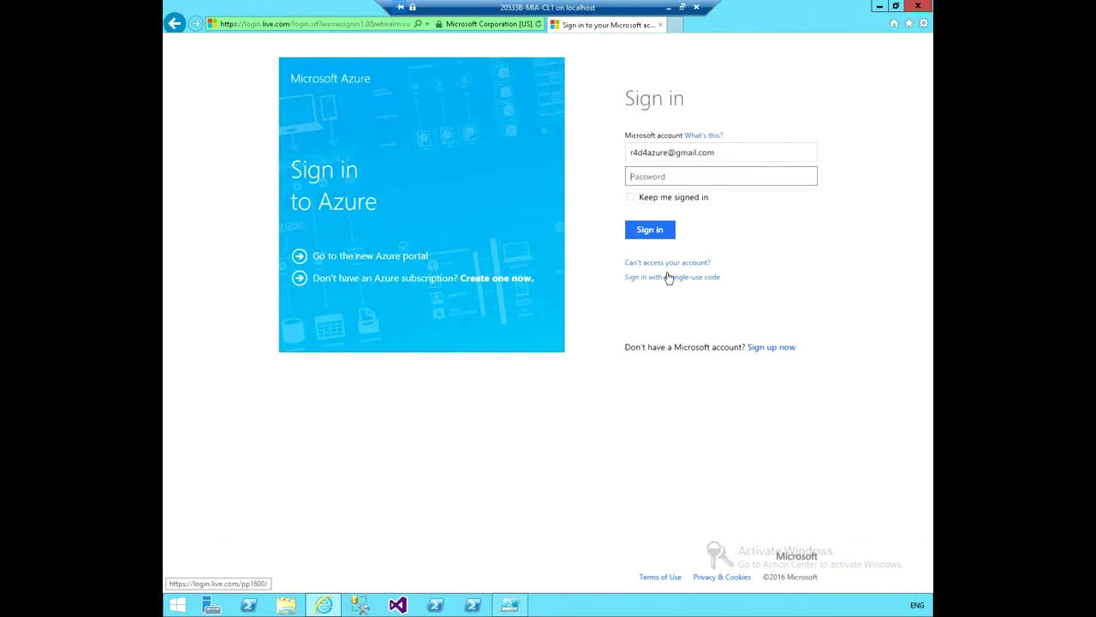
text(•••••••••••••)
key(Return)
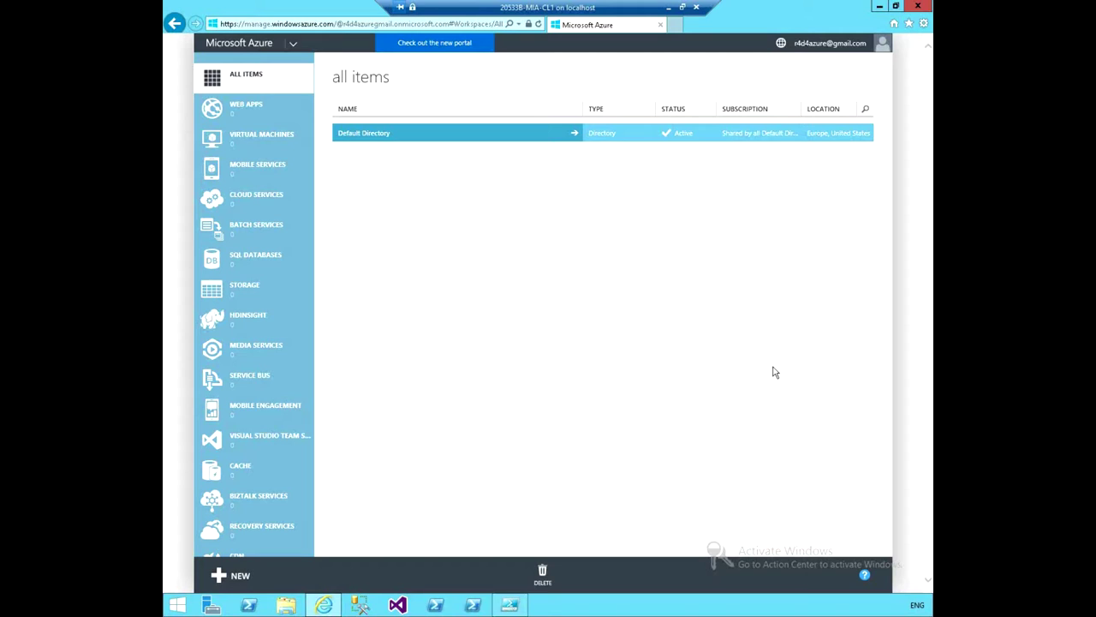
Go to the Networks page and bring up the New menu's Network Services virtual network options.
click(284, 348)
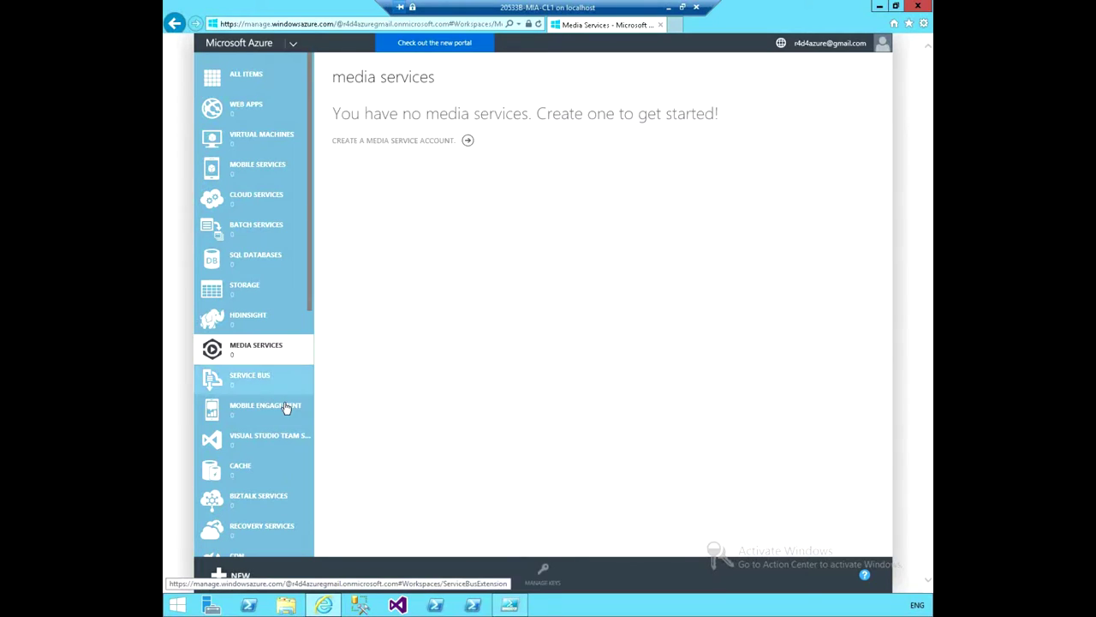
scroll(283, 409, down, 2)
scroll(284, 409, down, 2)
scroll(284, 407, down, 1)
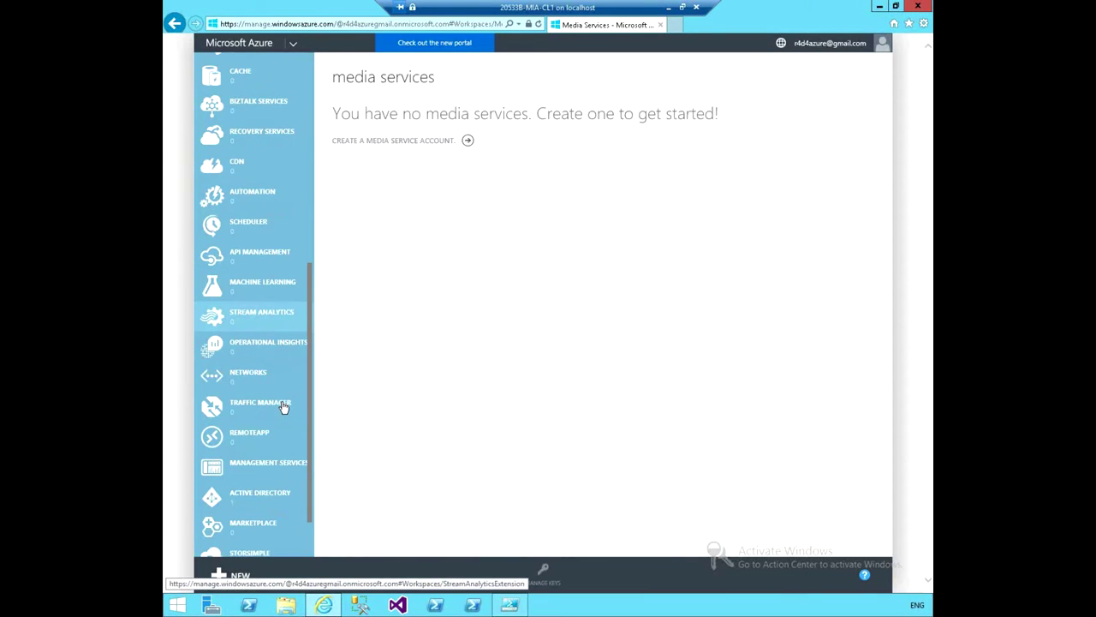
click(257, 370)
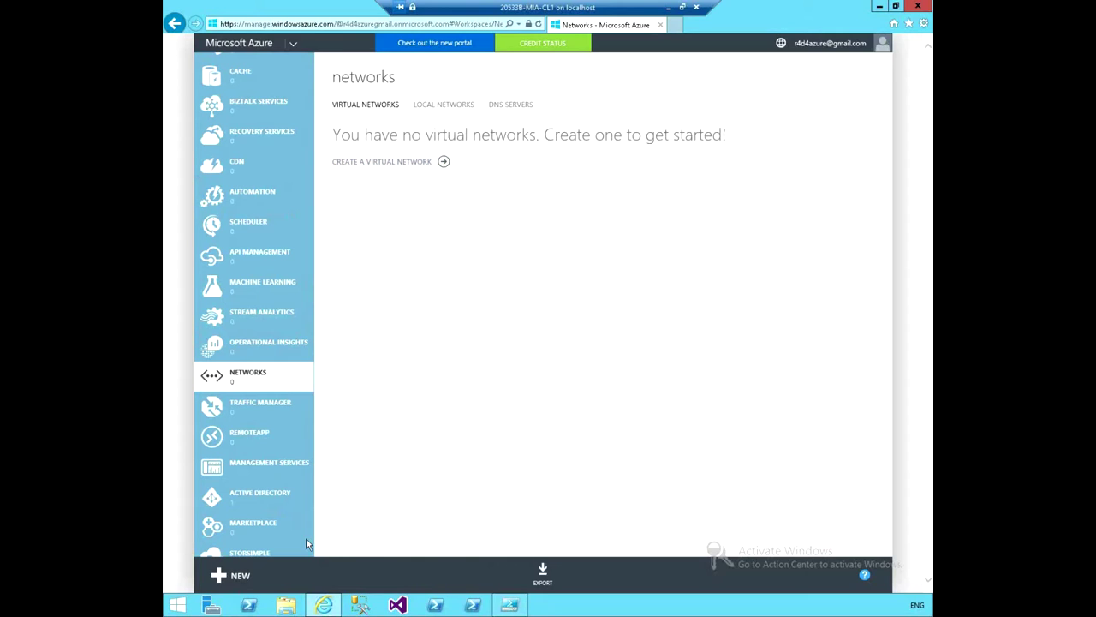
click(232, 574)
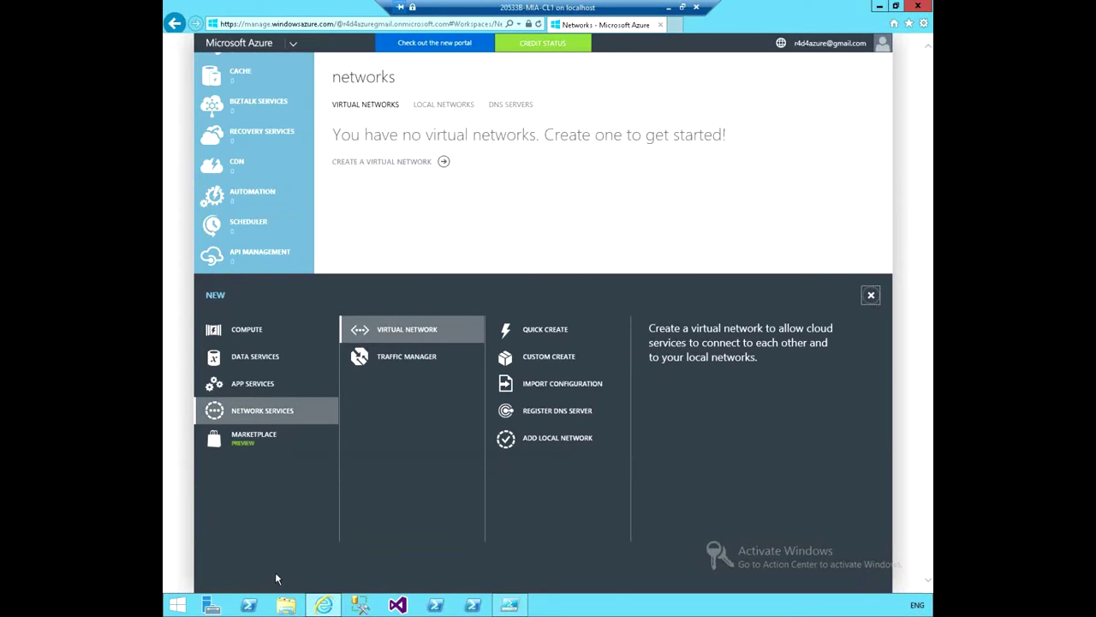
Choose Custom Create to open the wizard's Virtual Network Details page.
click(548, 363)
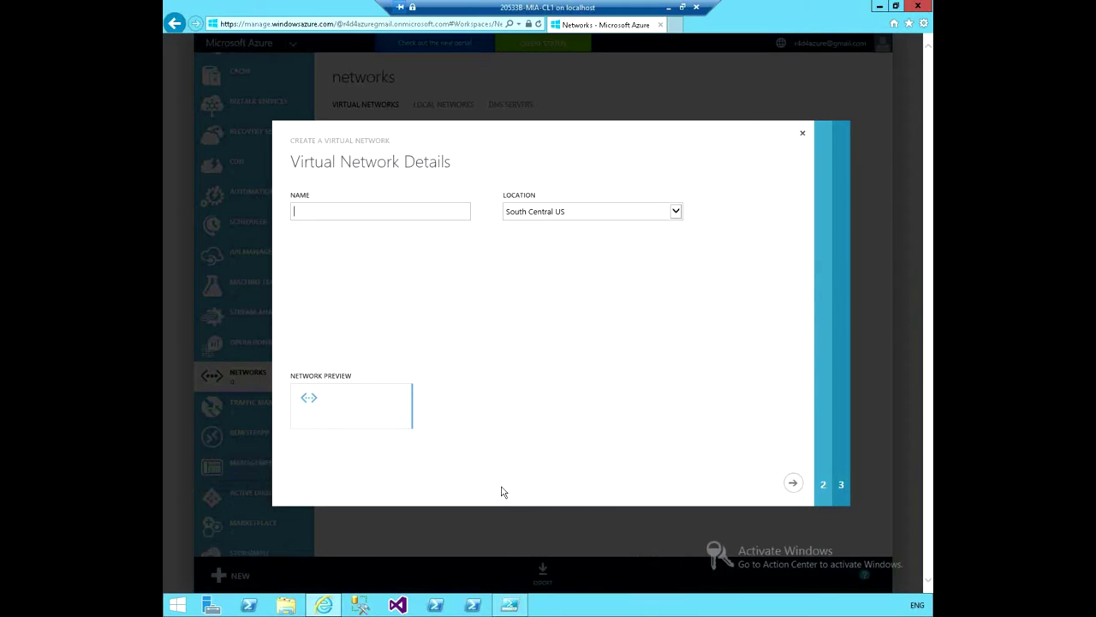
Enter ADATUM-HQ-VNET as the virtual network name and bring up the Location list.
text(ADATUM-HQ-V)
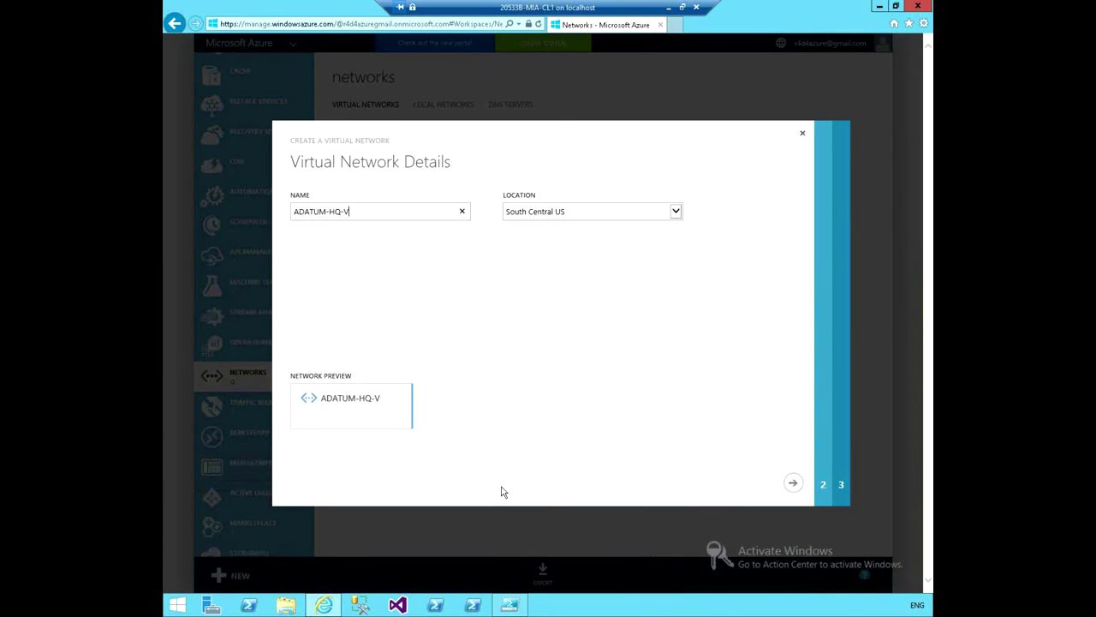
text(NET)
click(677, 214)
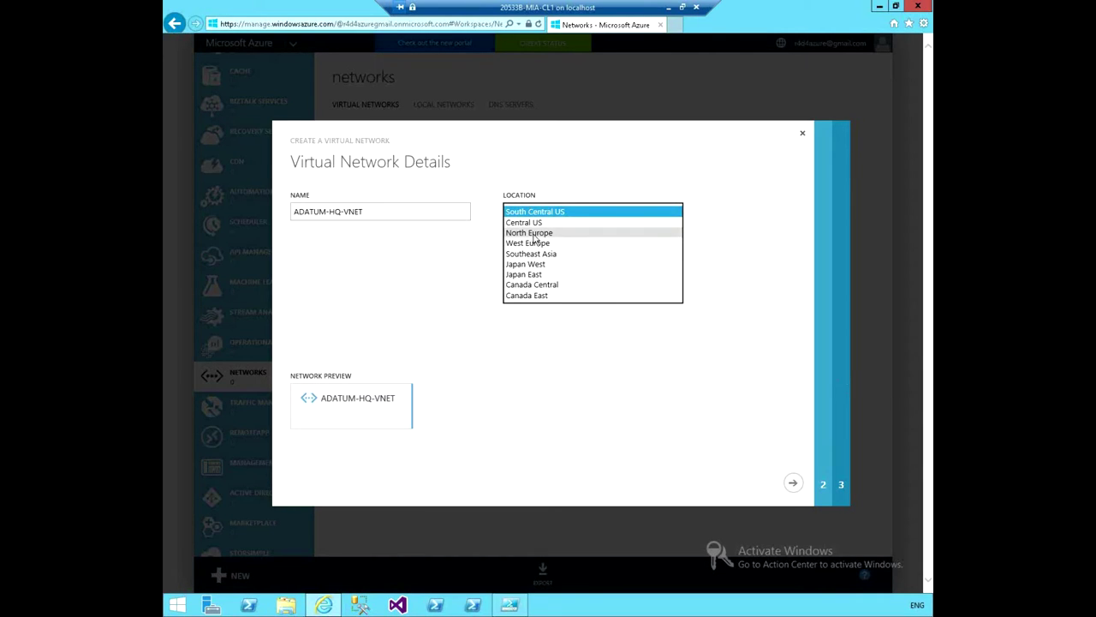
Pick North Europe as the virtual network location.
click(534, 233)
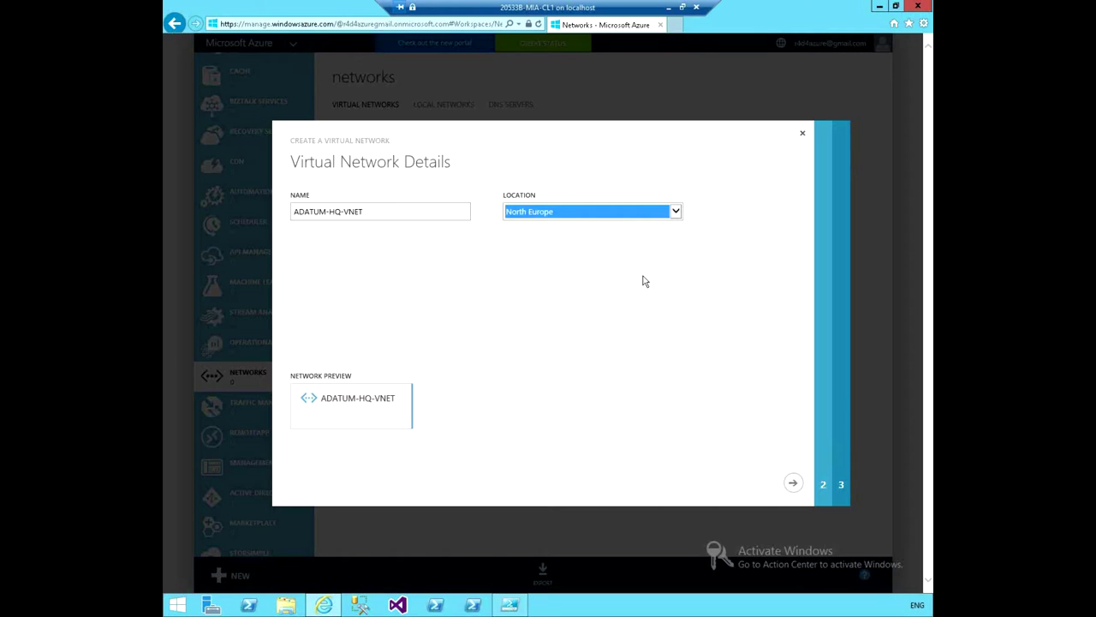
On the DNS servers page, add DNS server ADATUM-DNS with IP address 10.0.1.4.
click(793, 485)
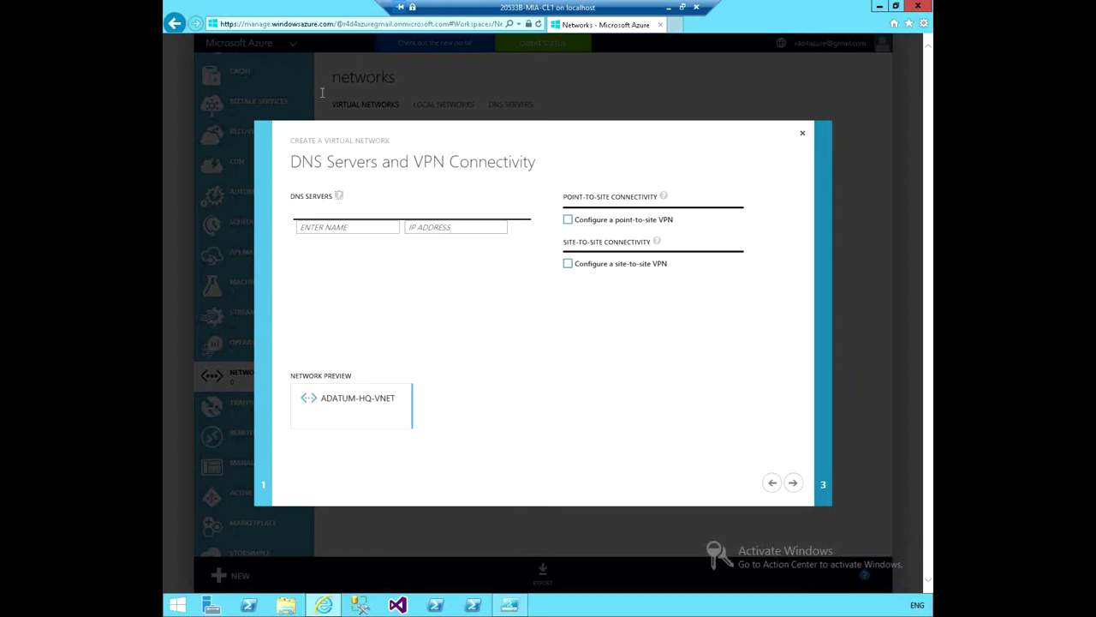
click(347, 227)
text(ADA)
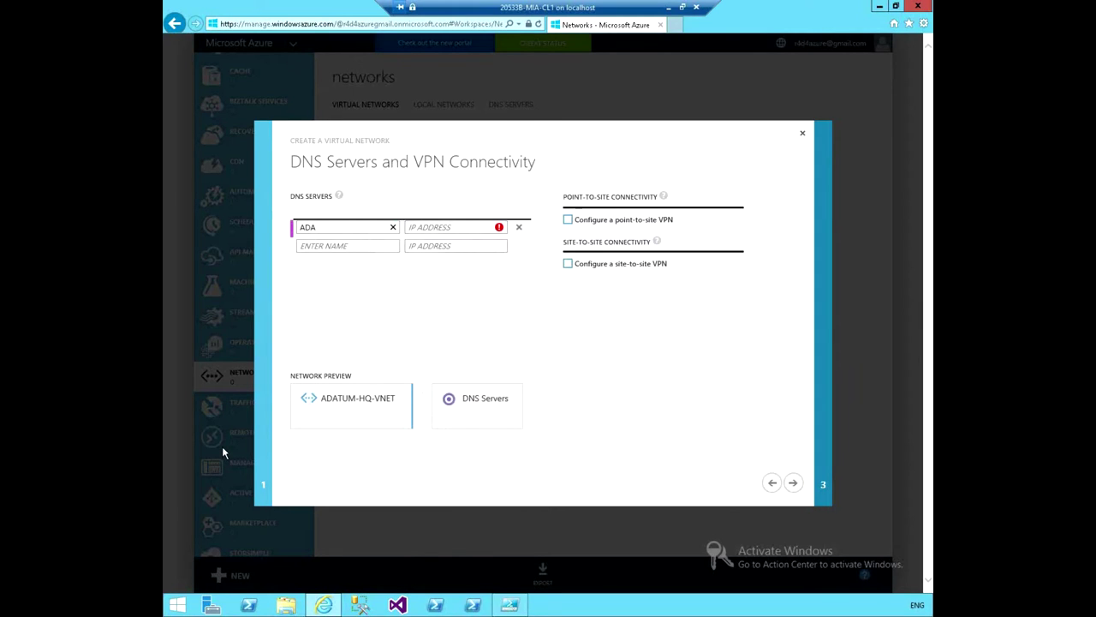
text(TUM-DNS)
click(435, 228)
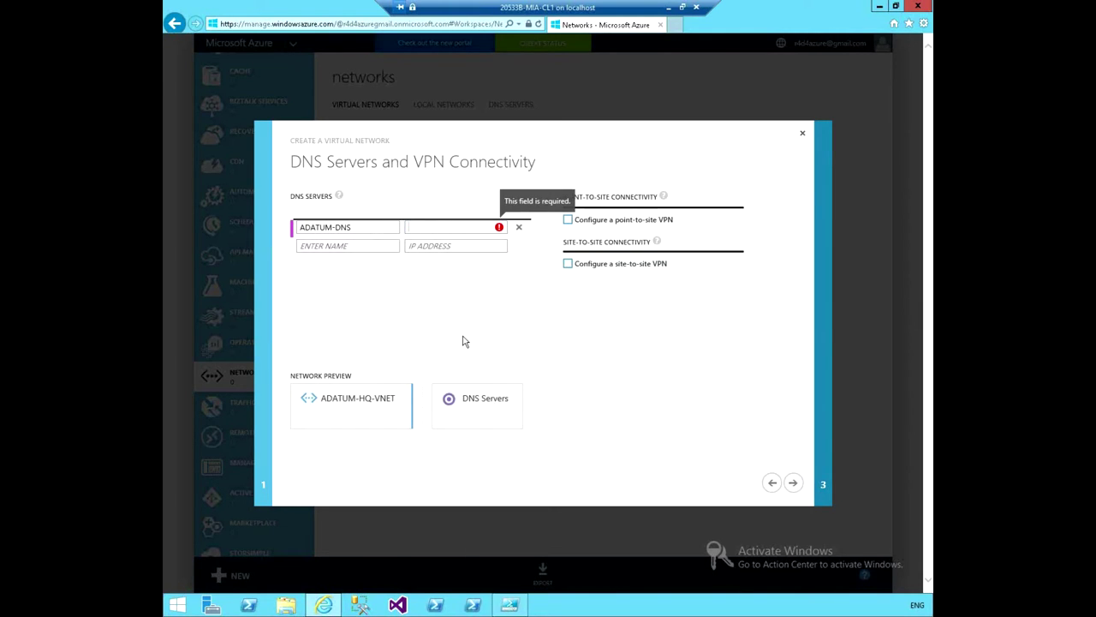
text(10.0.1.)
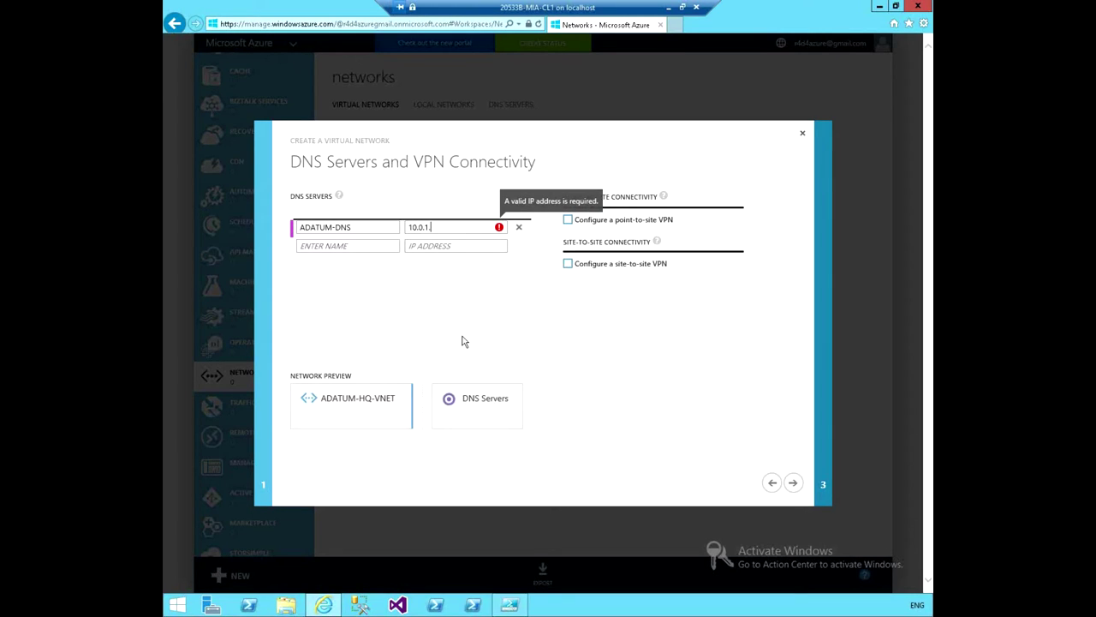
text(4)
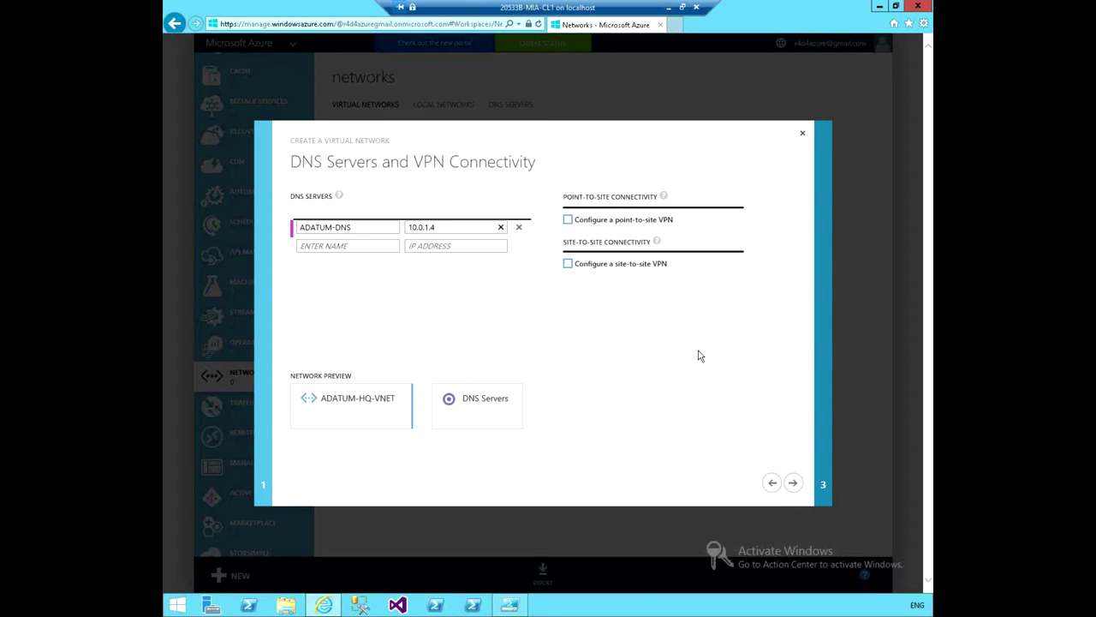
Advance the wizard to the Virtual Network Address Spaces page.
click(794, 485)
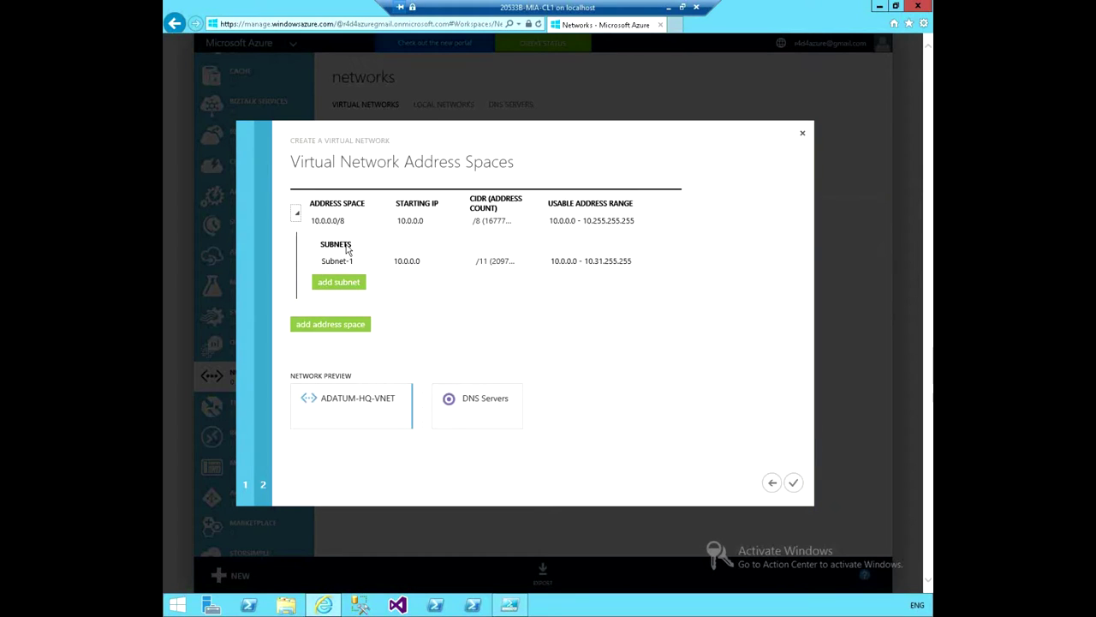
Make the 10.0.0.0/8 address space editable and re-enter 10.0.0.0 as its starting IP.
click(408, 223)
click(417, 224)
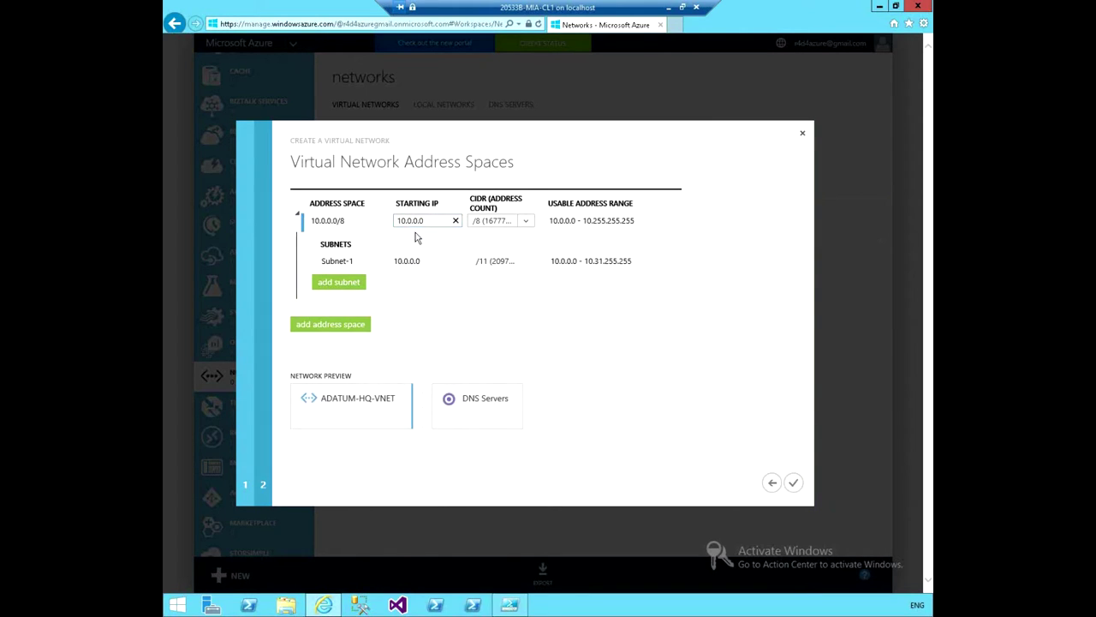
key(ctrl+a)
key(BackSpace)
text(10.0.0.0)
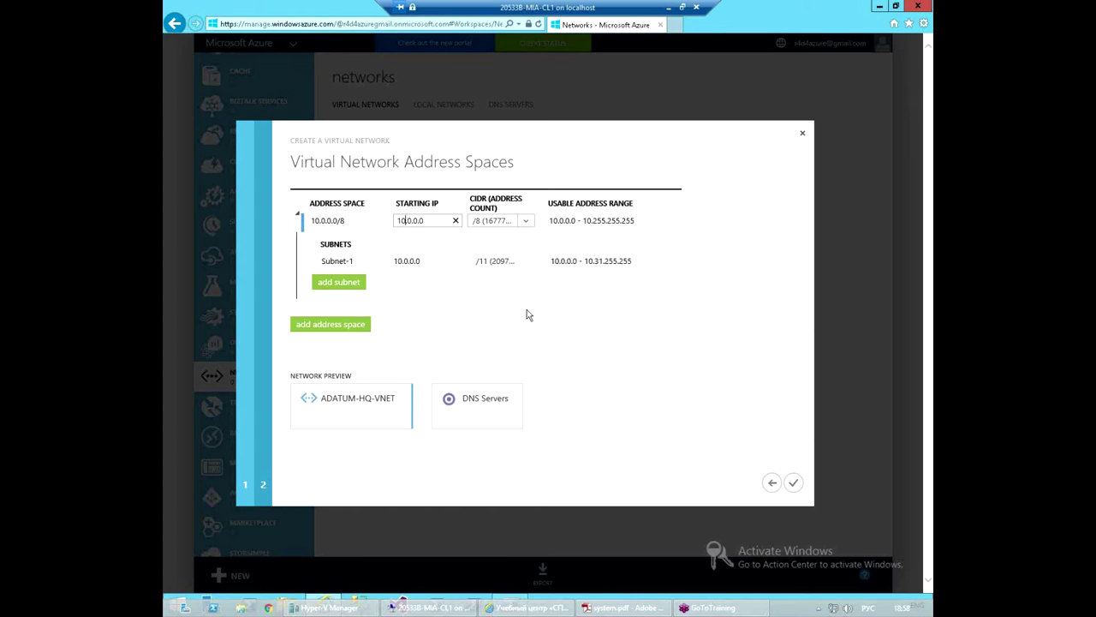
Change the address space starting IP to 10.0.1.0.
click(420, 223)
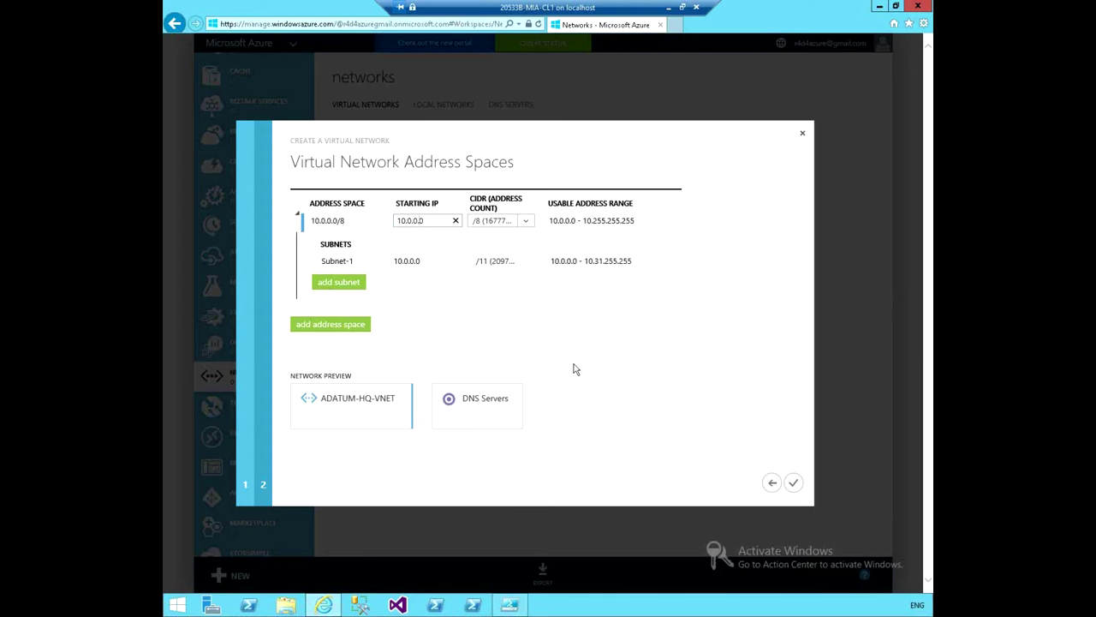
key(BackSpace)
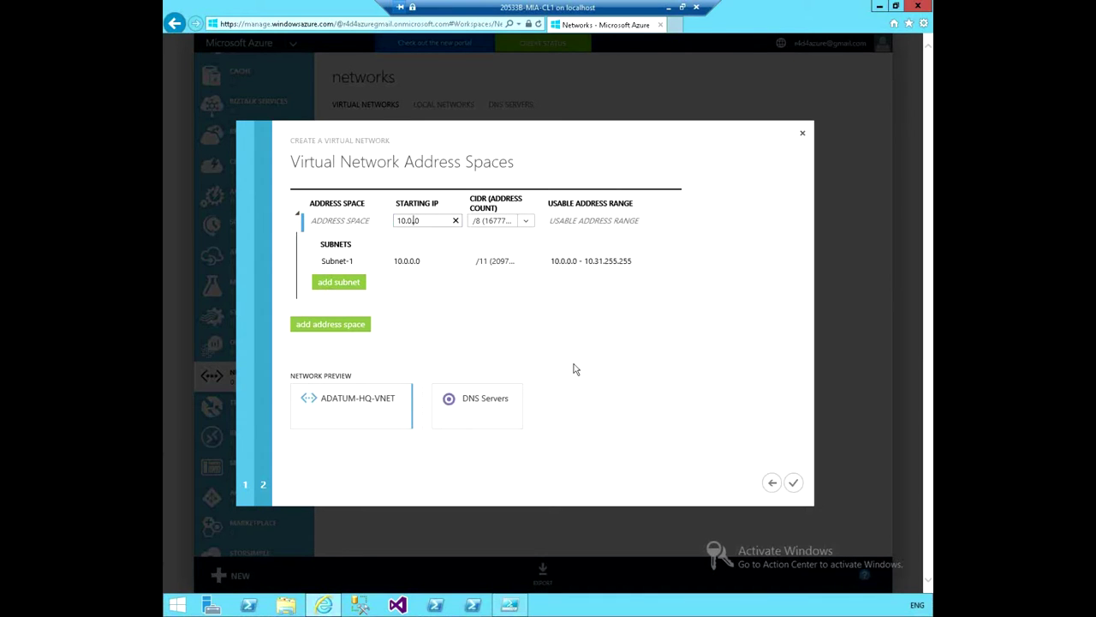
text(1.)
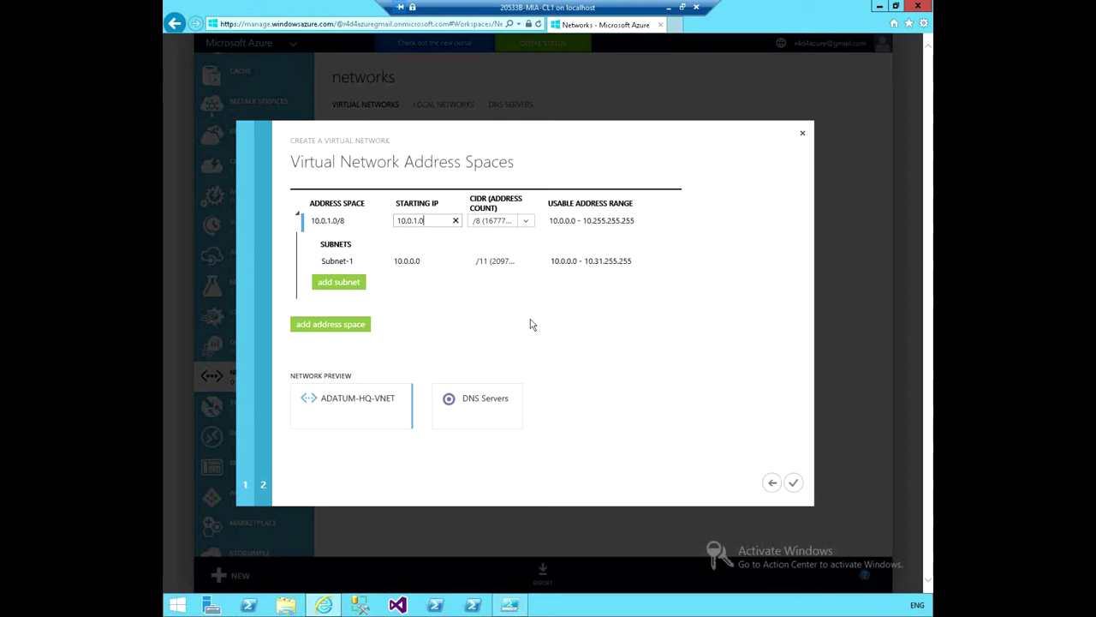
Set the address space size to /24 (256 addresses), leaving Subnet-1 at 10.0.1.0/27.
click(479, 222)
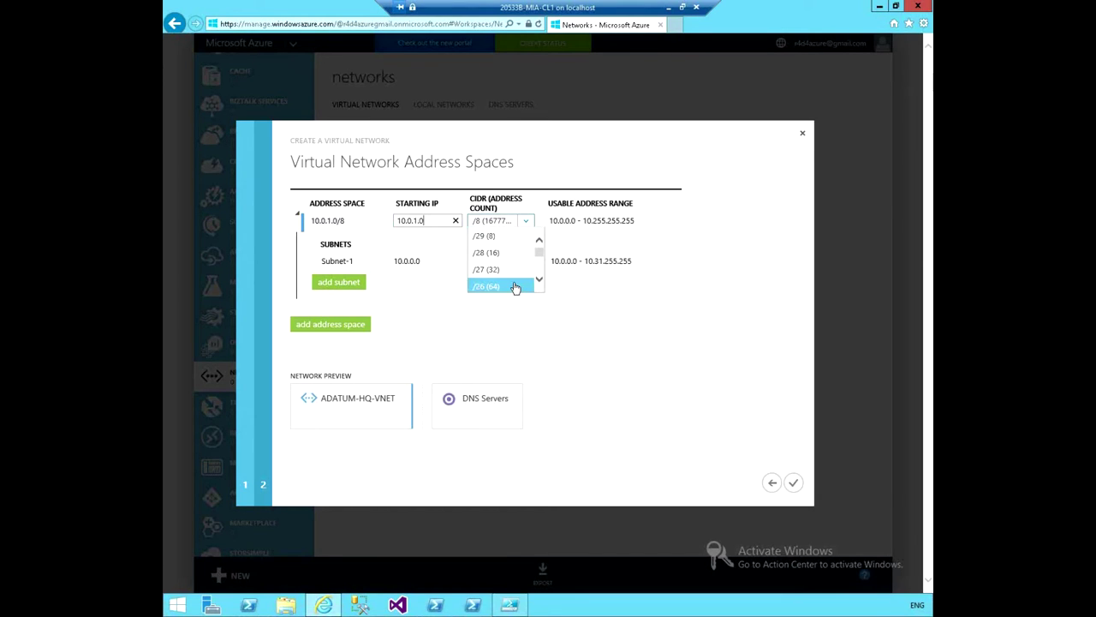
scroll(510, 254, down, 3)
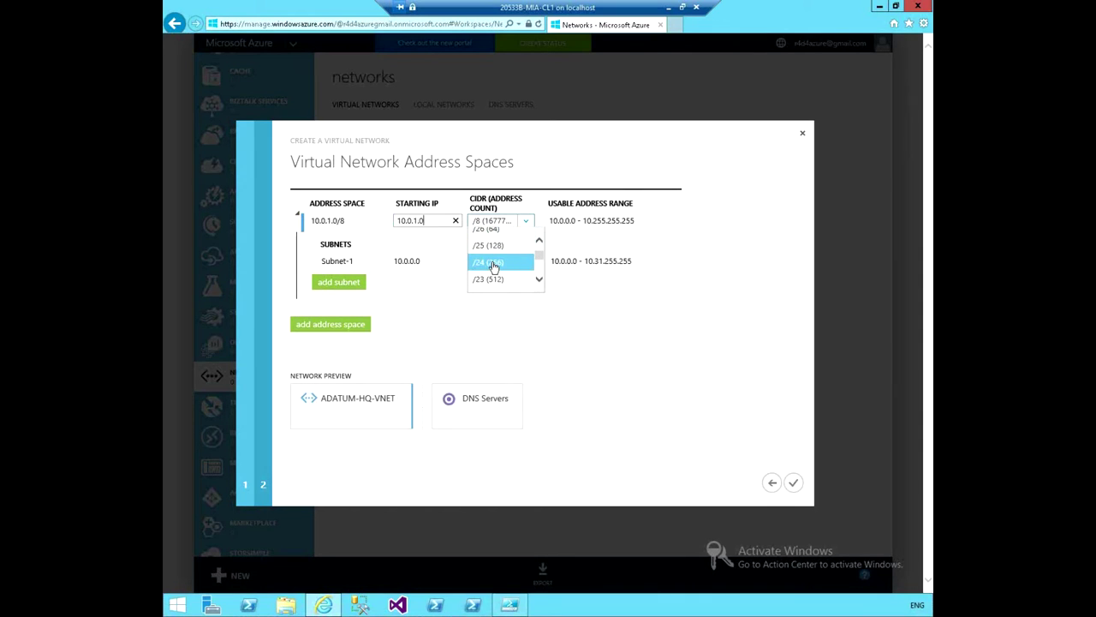
click(494, 265)
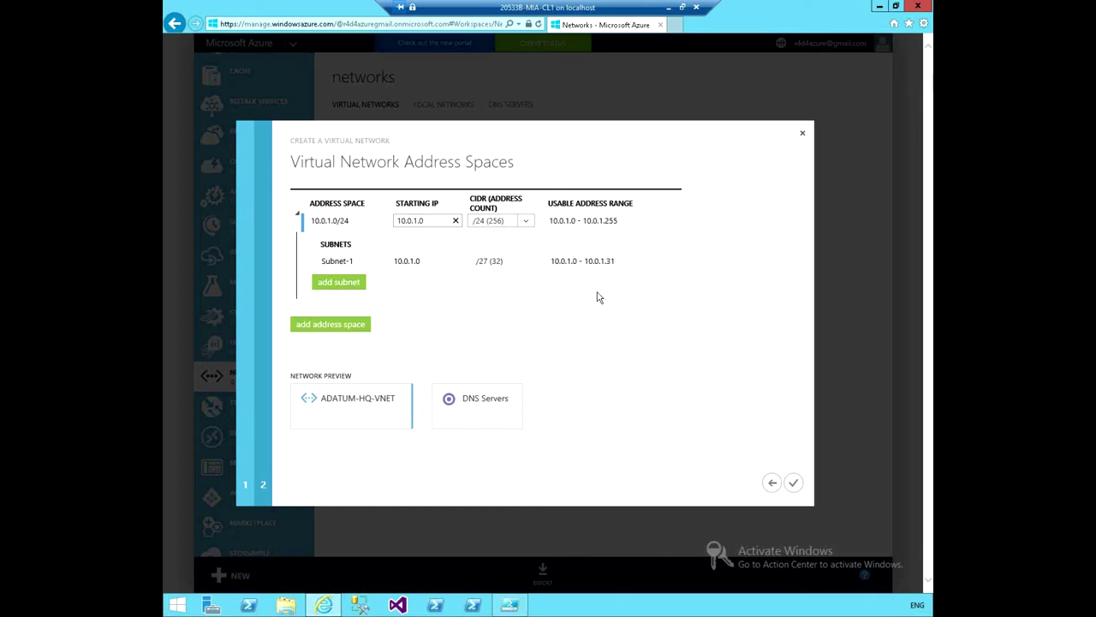
mouse_move(335, 272)
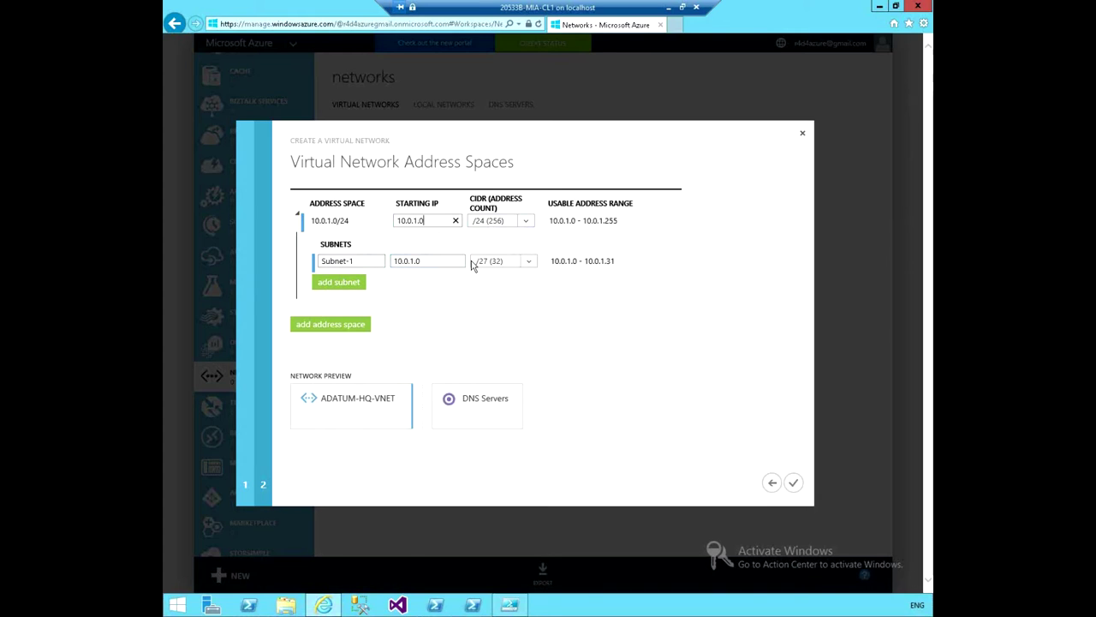
Resize Subnet-1 to /25 (128 addresses), spanning 10.0.1.0–10.0.1.127.
click(528, 265)
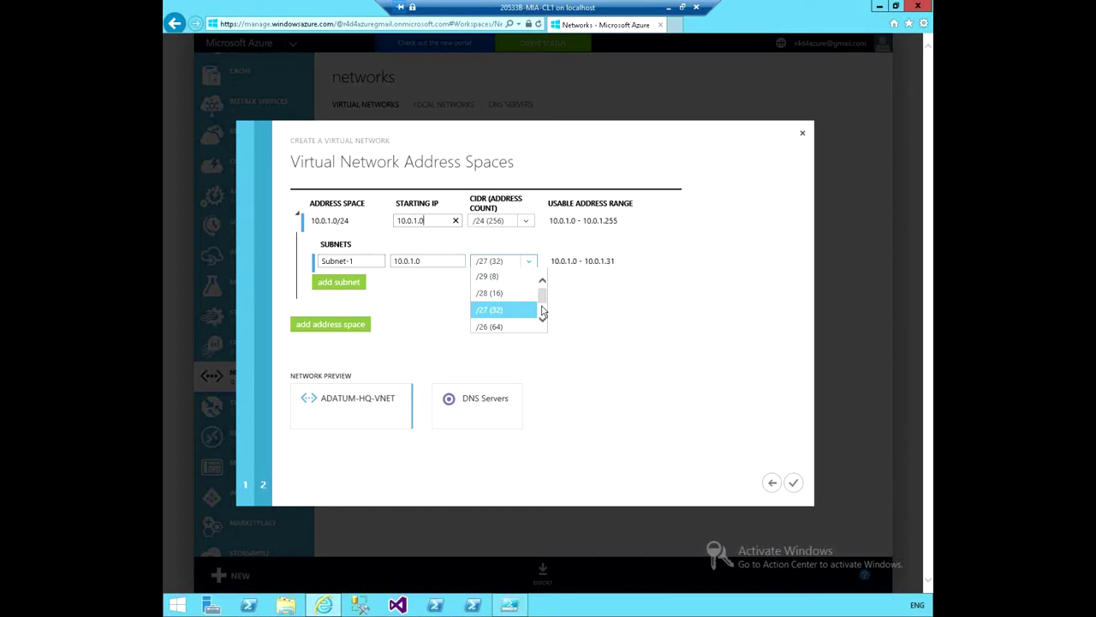
click(542, 297)
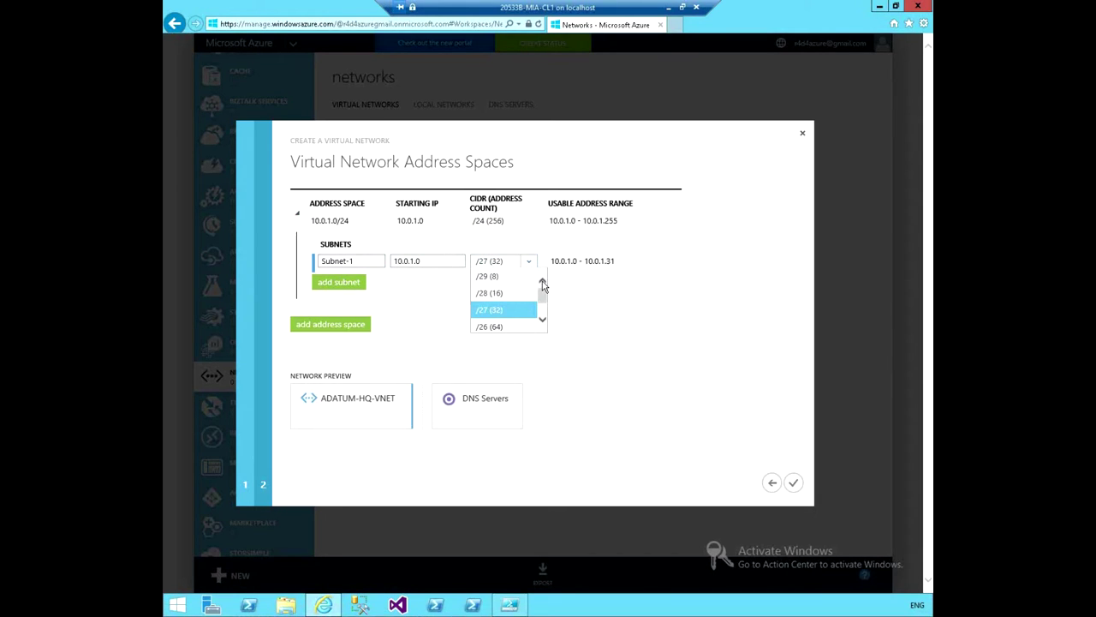
scroll(540, 305, down, 2)
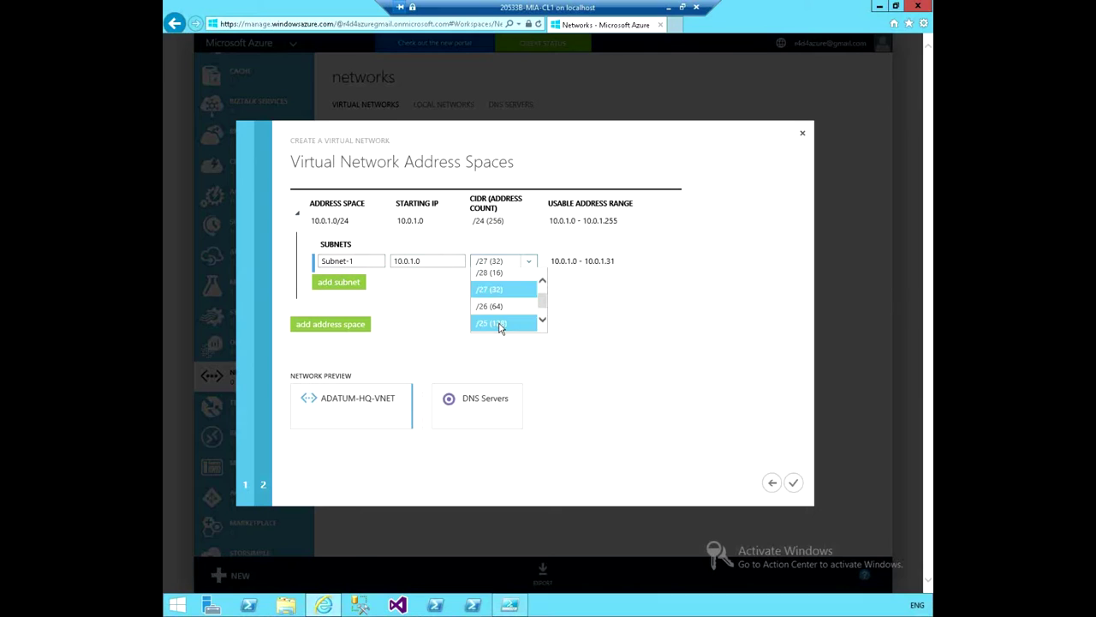
click(504, 322)
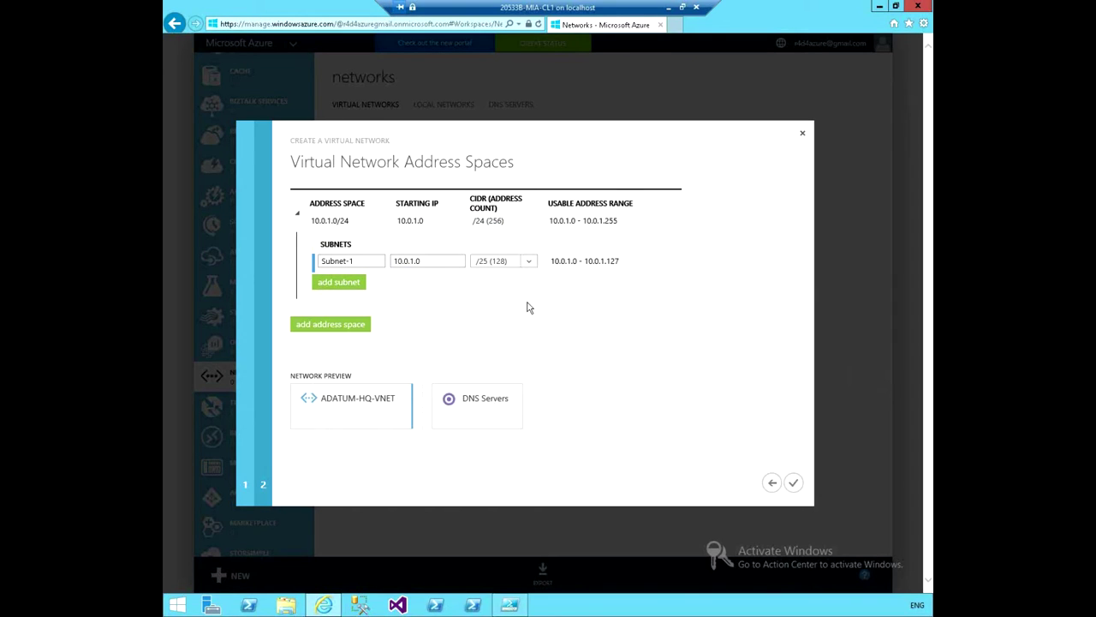
mouse_move(326, 230)
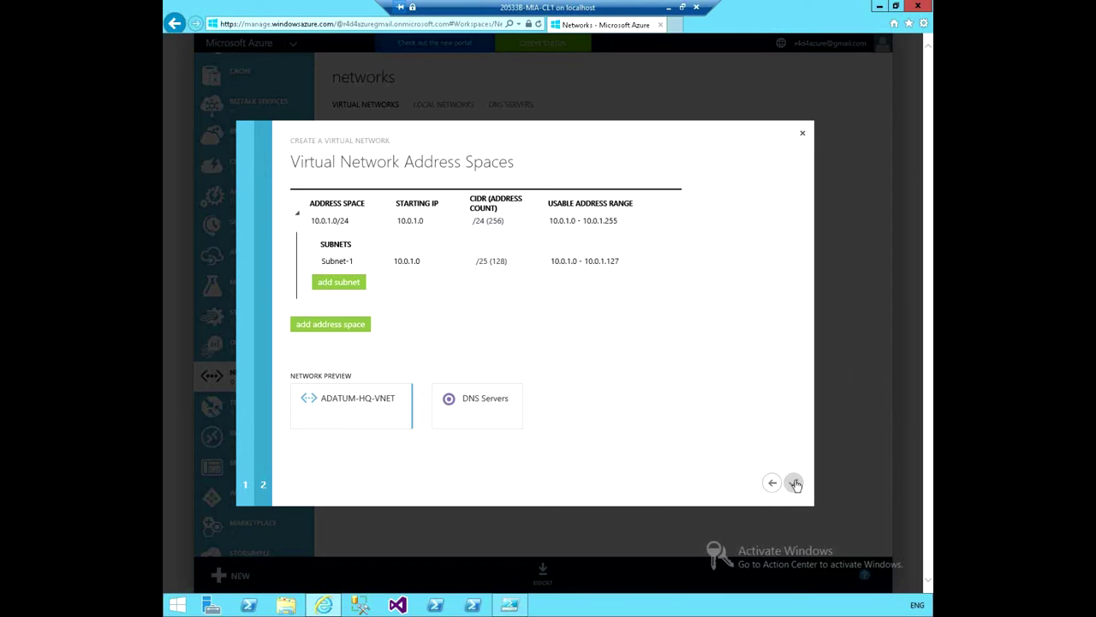
Finish the wizard and select the ADATUM-HQ-VNET network once it shows Created in North Europe.
click(795, 485)
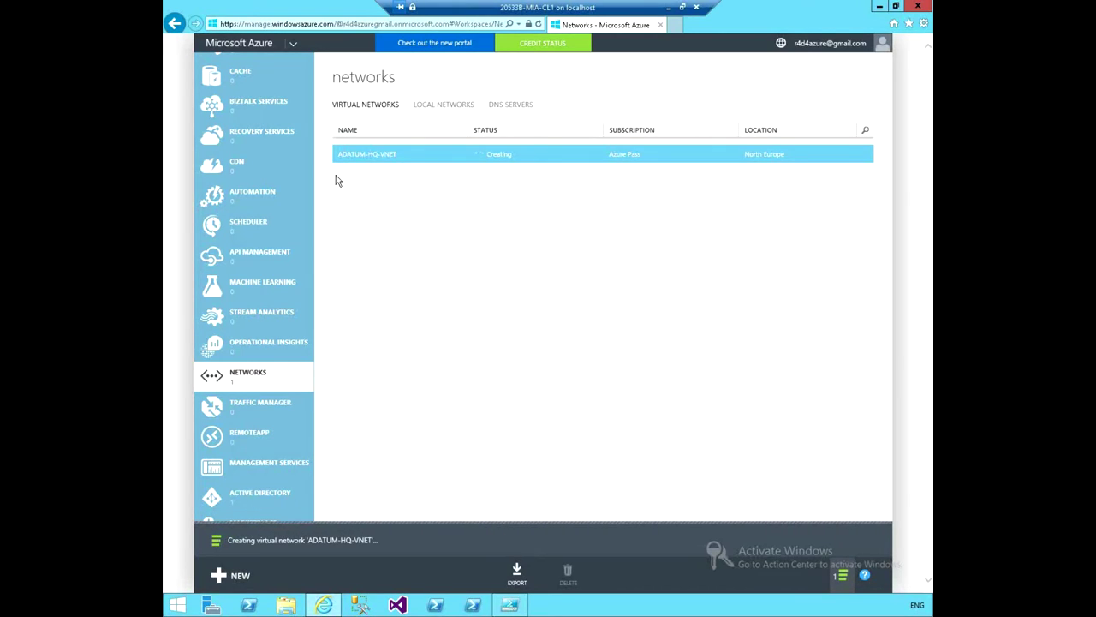
click(419, 158)
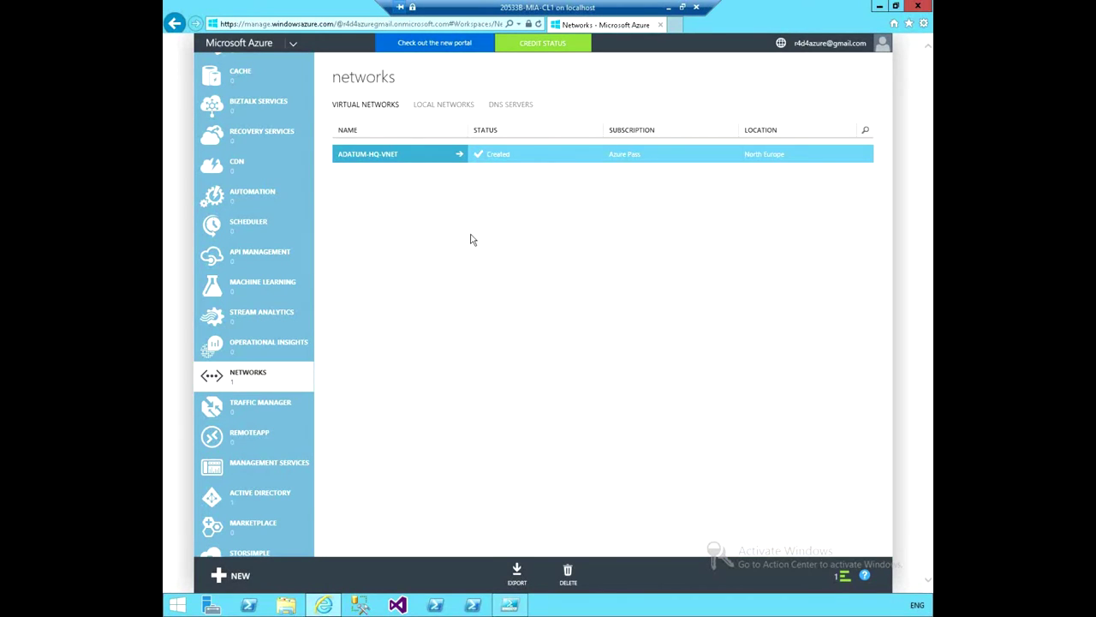
Export the Azure Pass subscription's network configuration and bring up the save options for NetworkConfig.xml.
click(516, 572)
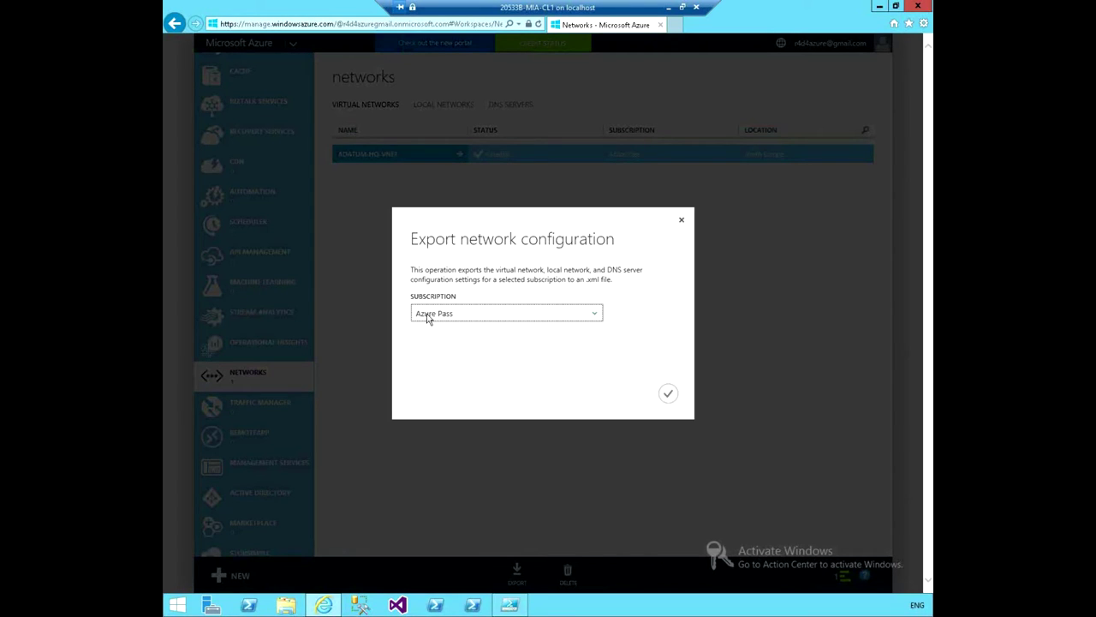
click(668, 393)
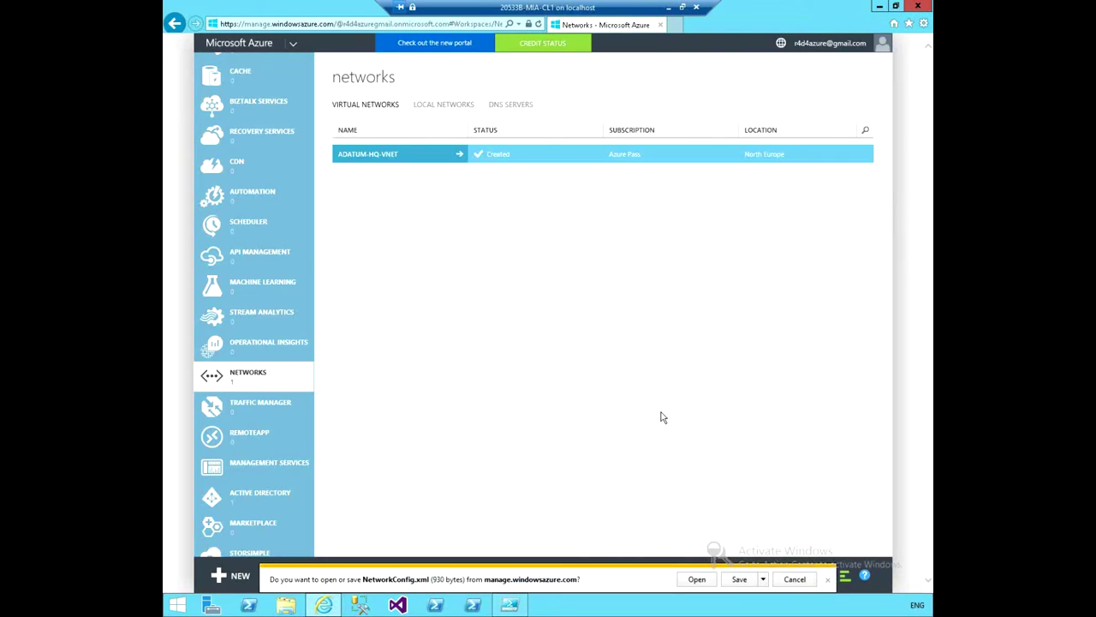
click(762, 578)
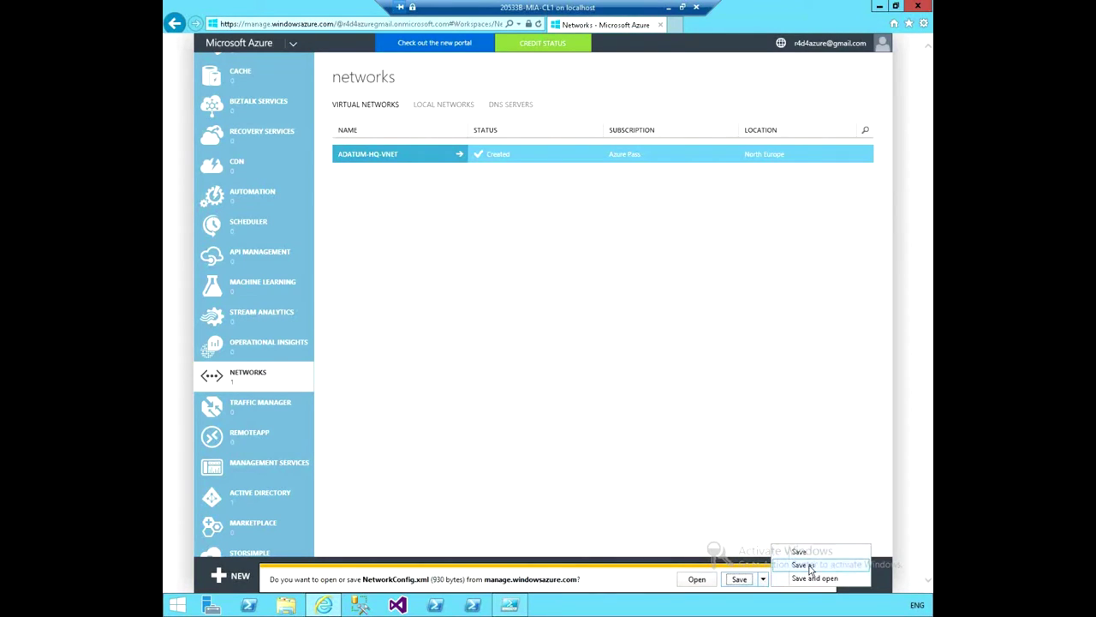
Save NetworkConfig.xml to the Desktop through the Save As dialog.
click(800, 566)
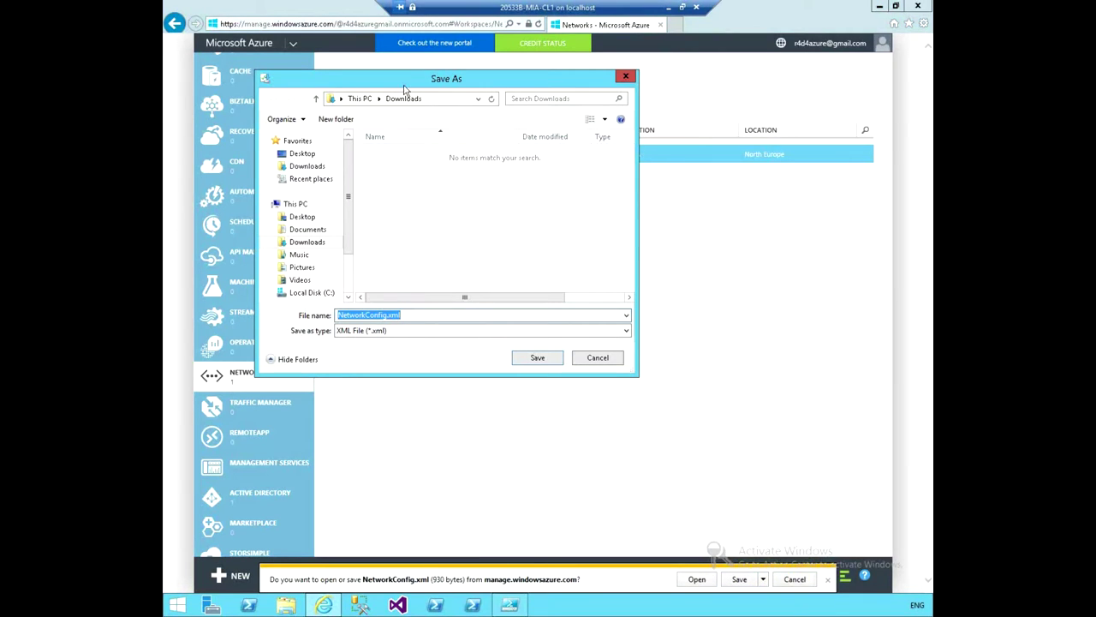
drag(404, 77, 559, 126)
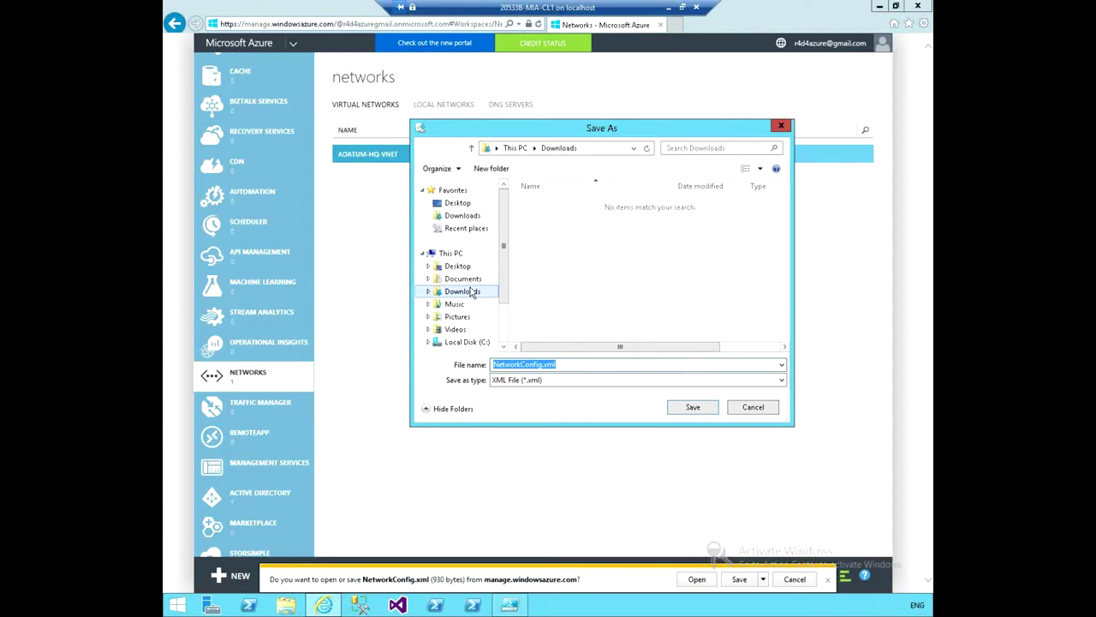
click(581, 366)
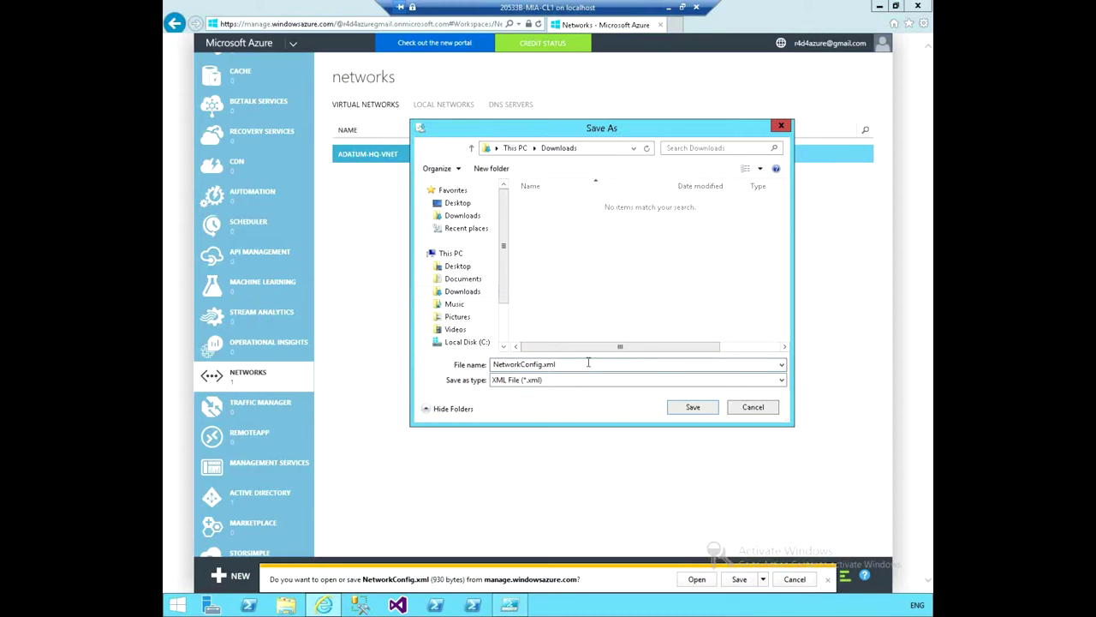
click(458, 266)
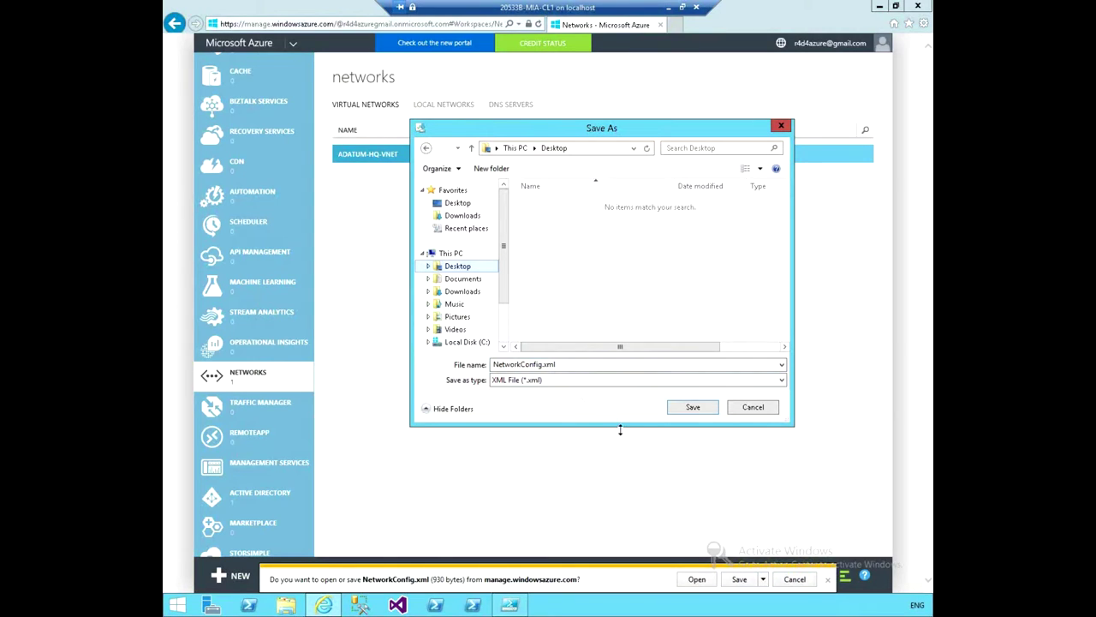
click(693, 407)
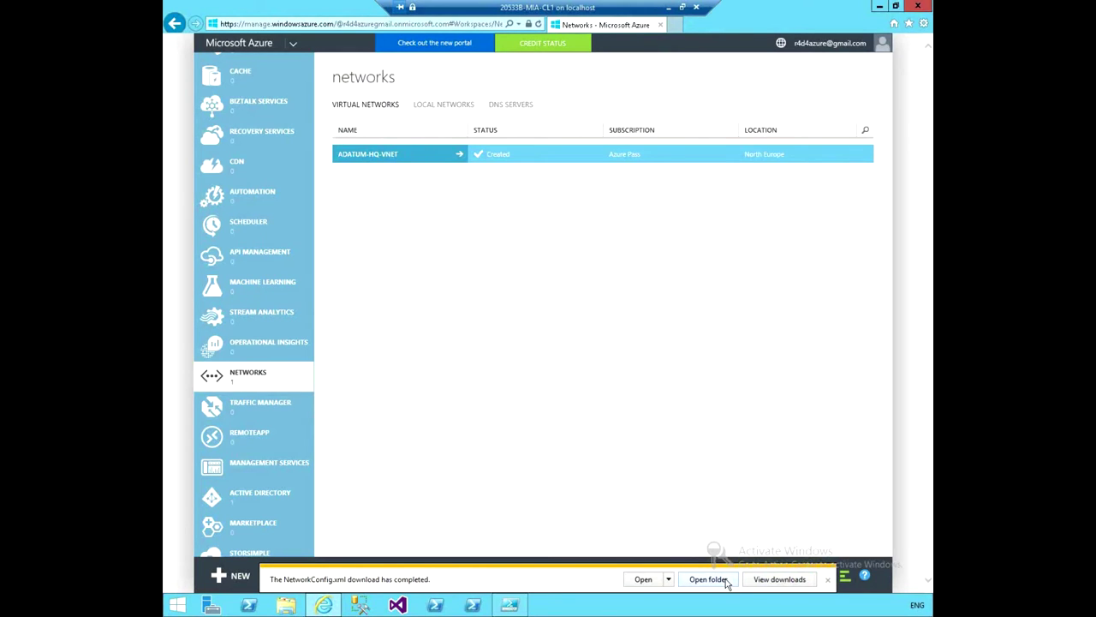
Open NetworkConfig.xml from the Desktop folder in a maximized Notepad window for editing.
click(724, 579)
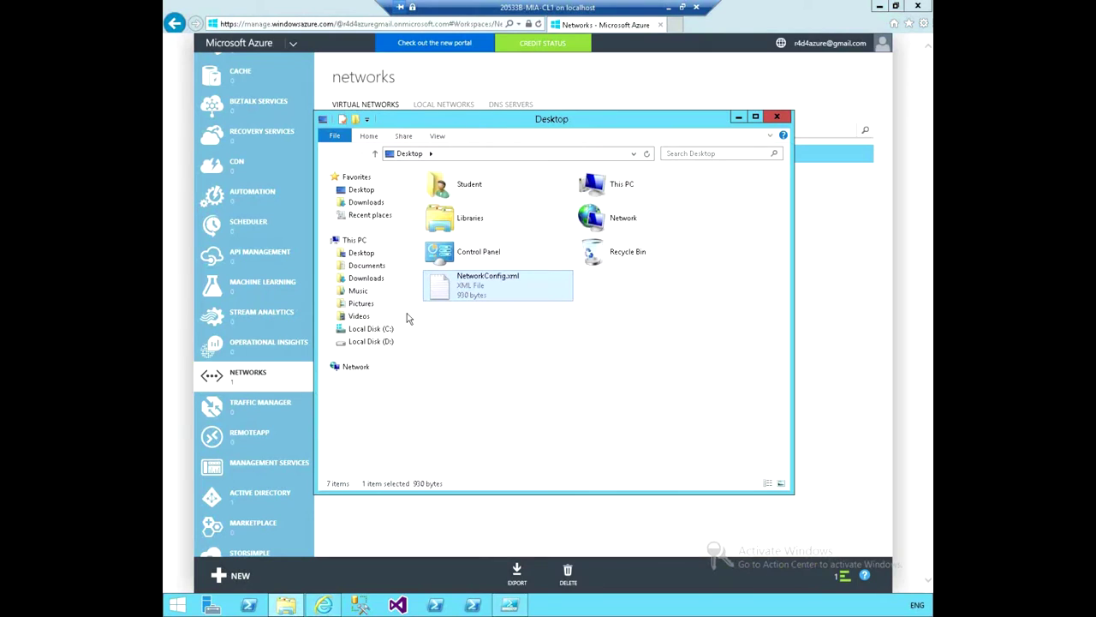
right_click(474, 285)
click(504, 301)
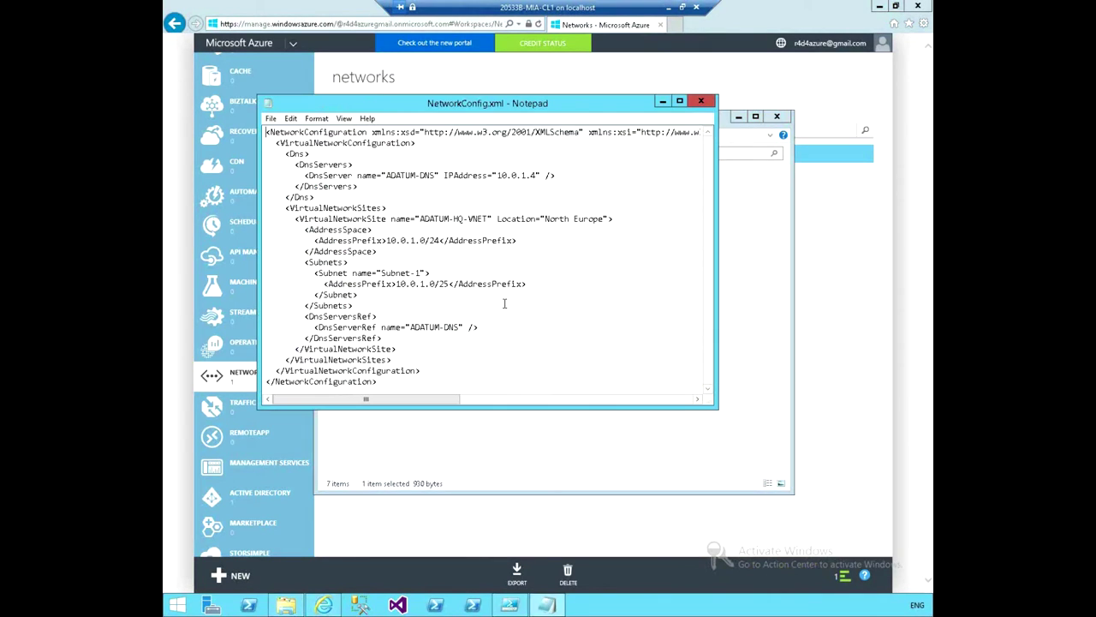
click(680, 101)
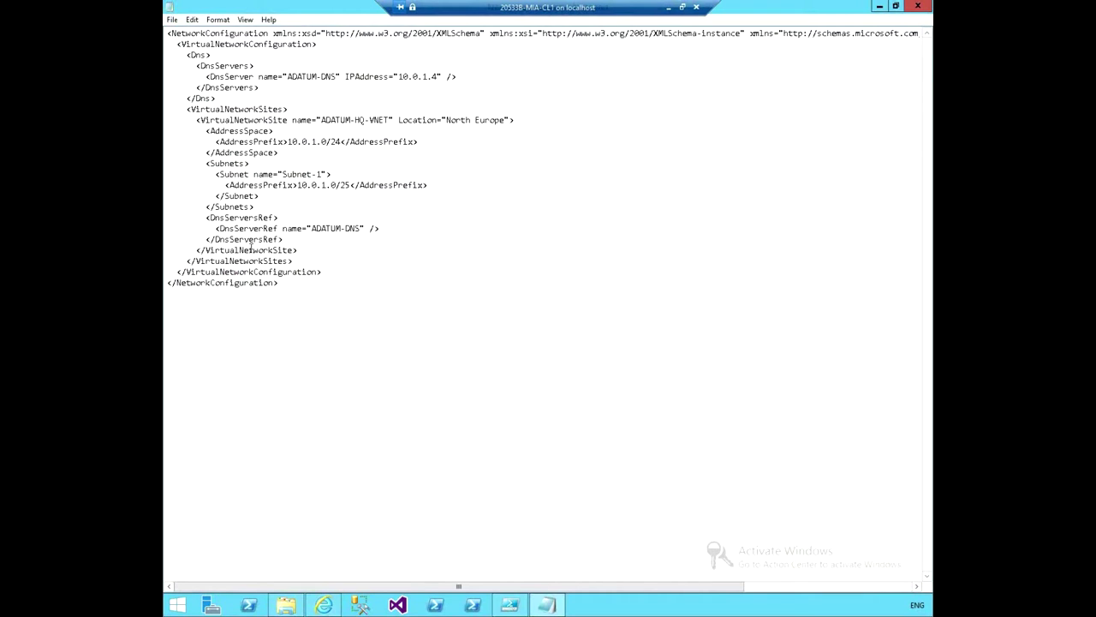
Select and copy the whole VirtualNetworkSites block in NetworkConfig.xml.
drag(186, 109, 298, 110)
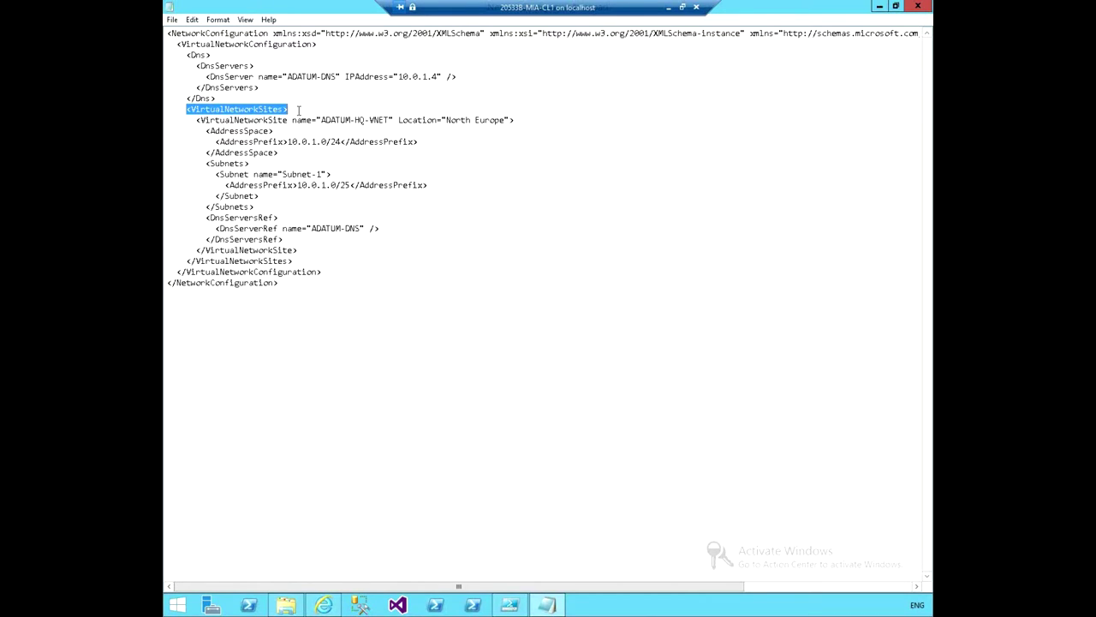
drag(298, 110, 298, 248)
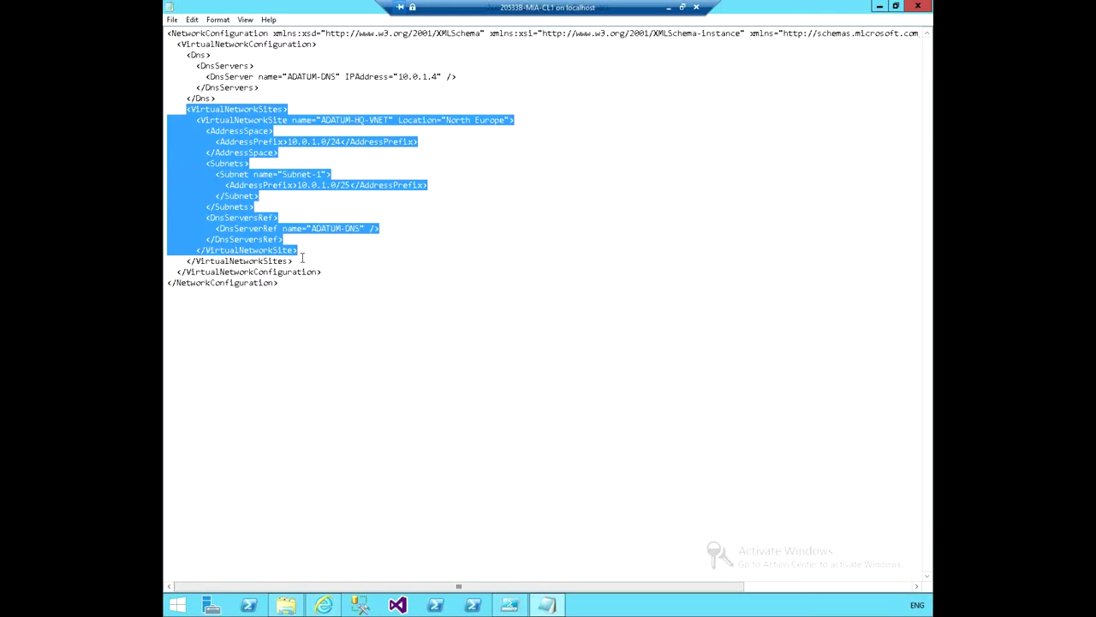
drag(294, 261, 177, 109)
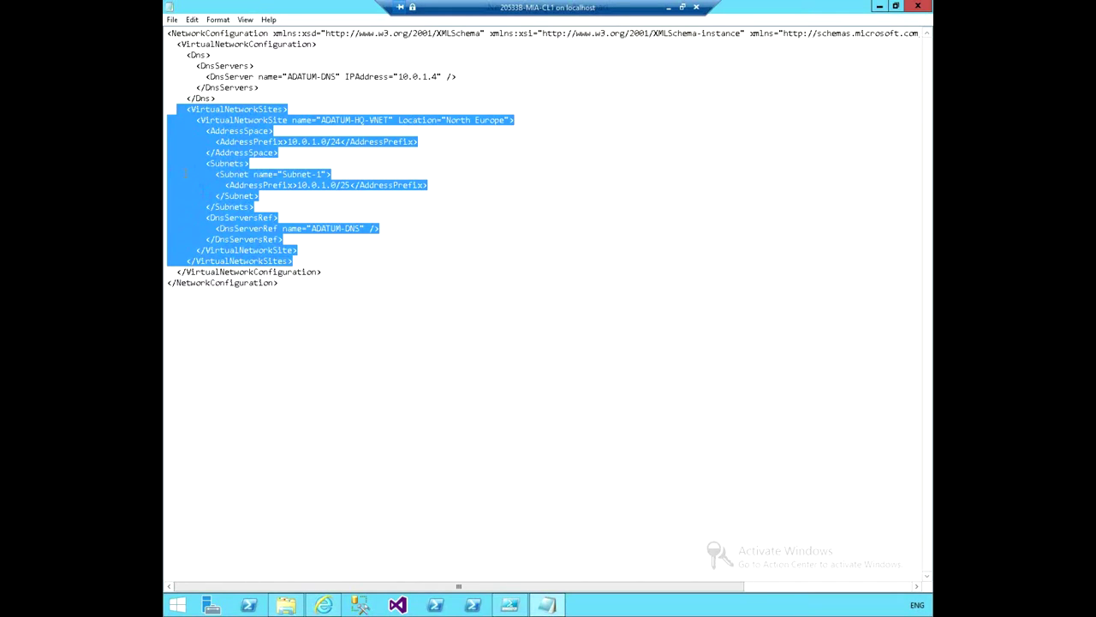
right_click(218, 111)
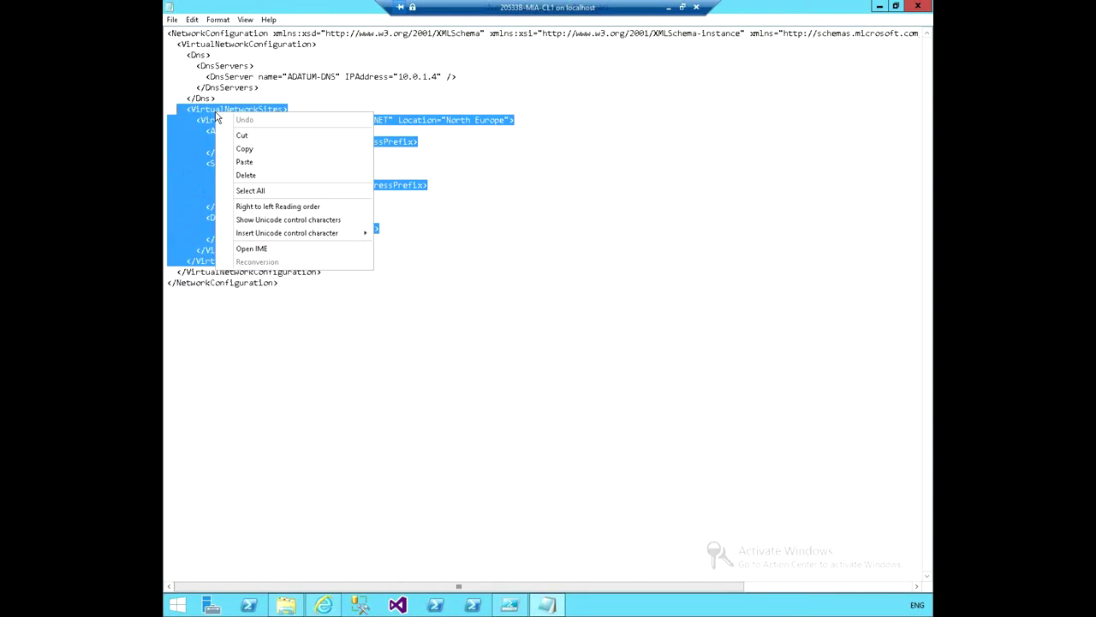
click(254, 150)
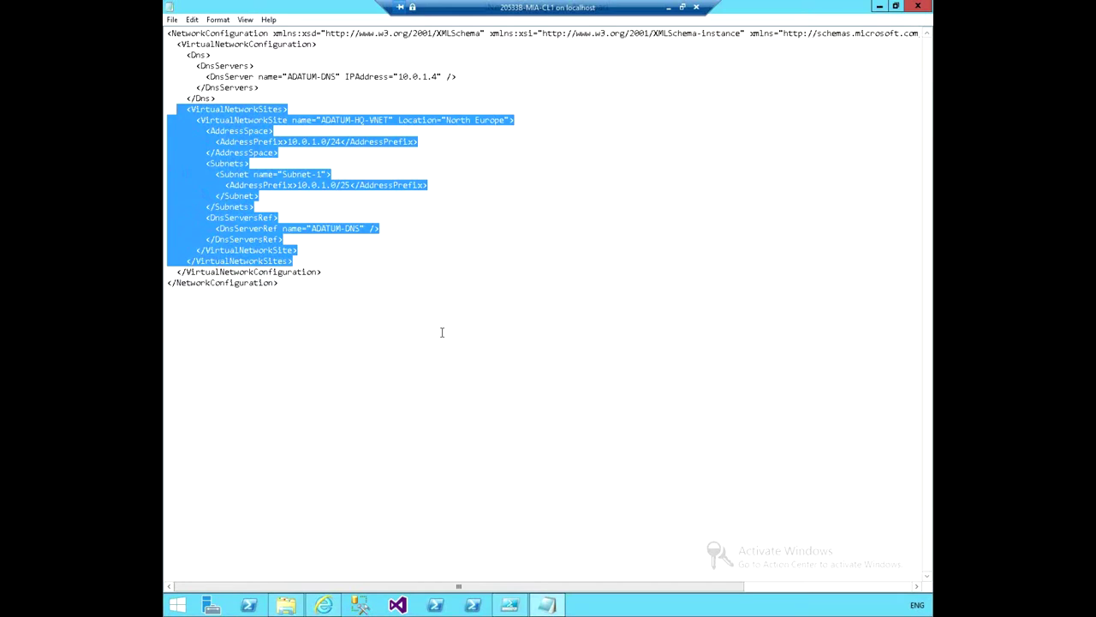
Paste the copied block on a new line after the closing </VirtualNetworkSites> tag.
click(298, 261)
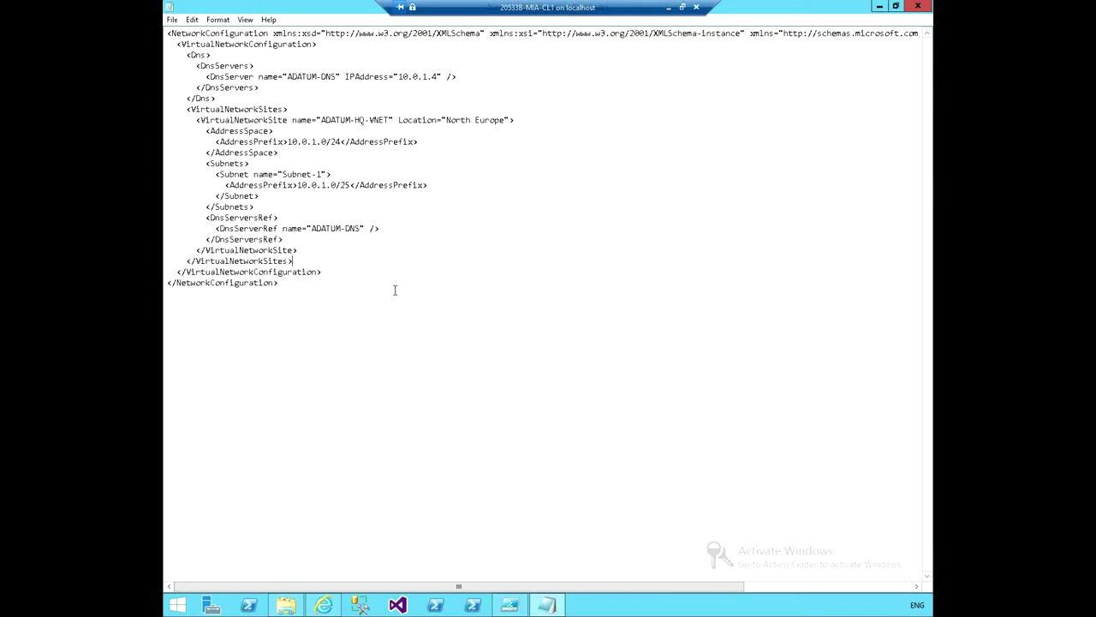
key(Return)
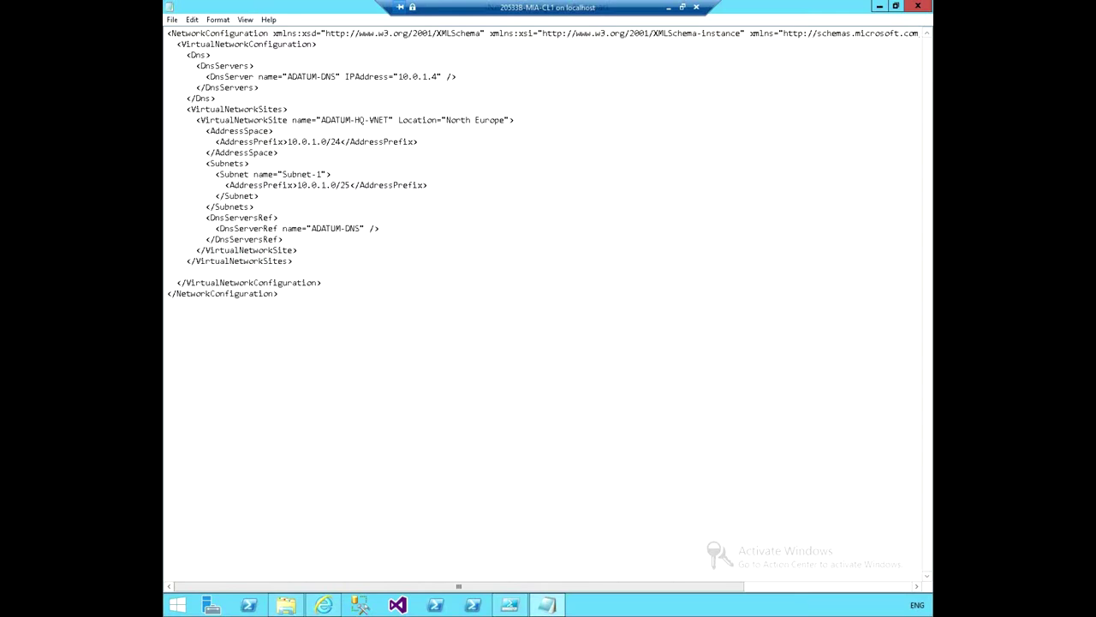
key(ctrl+v)
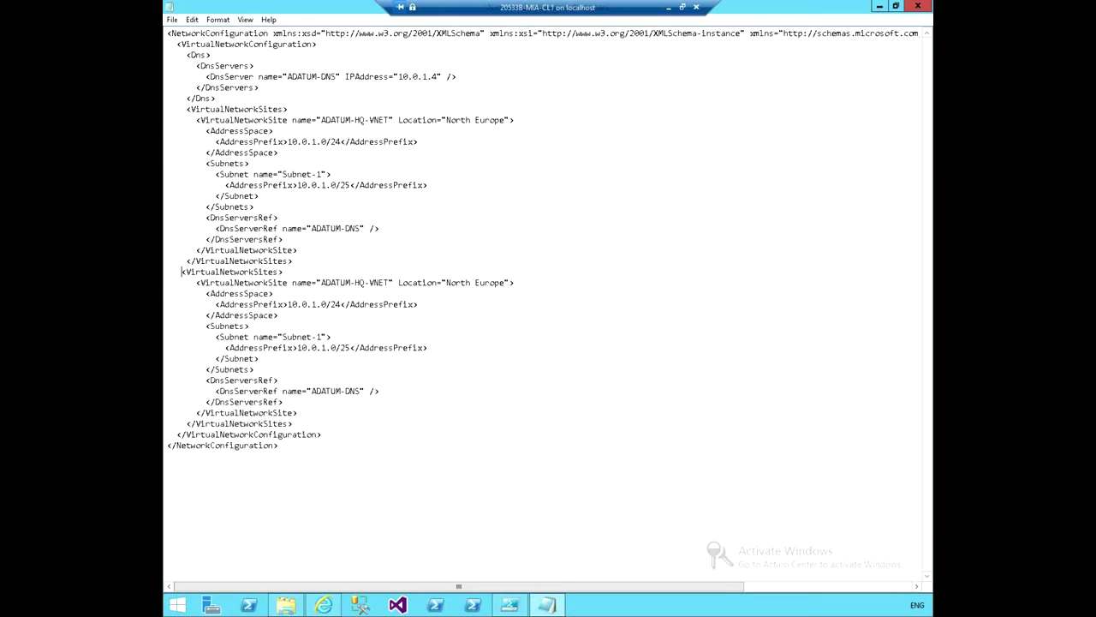
Fix the last closing tag's indentation and rename the second site ADATUM-BRANCH-VNET.
click(188, 423)
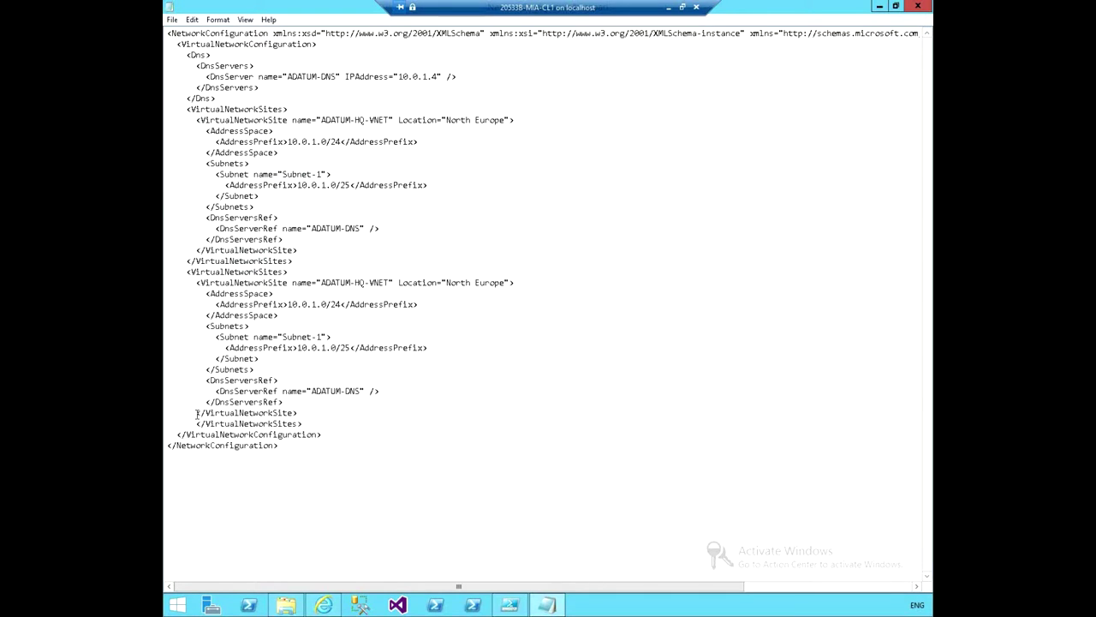
key(BackSpace)
key(BackSpace)
key(BackSpace)
key(BackSpace)
key(BackSpace)
key(BackSpace)
key(BackSpace)
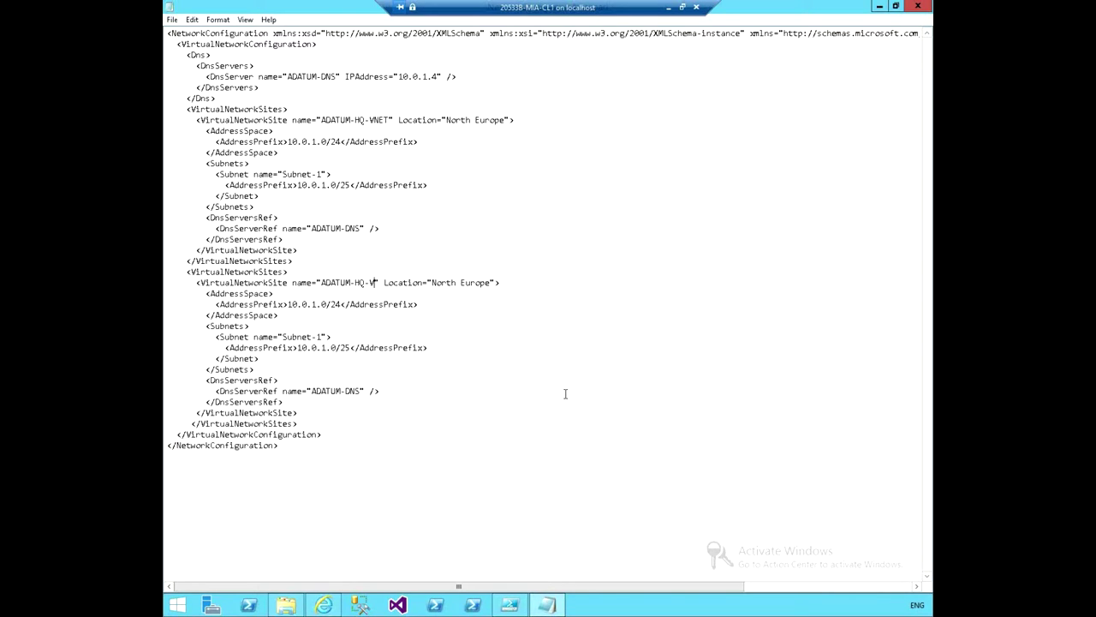
key(BackSpace)
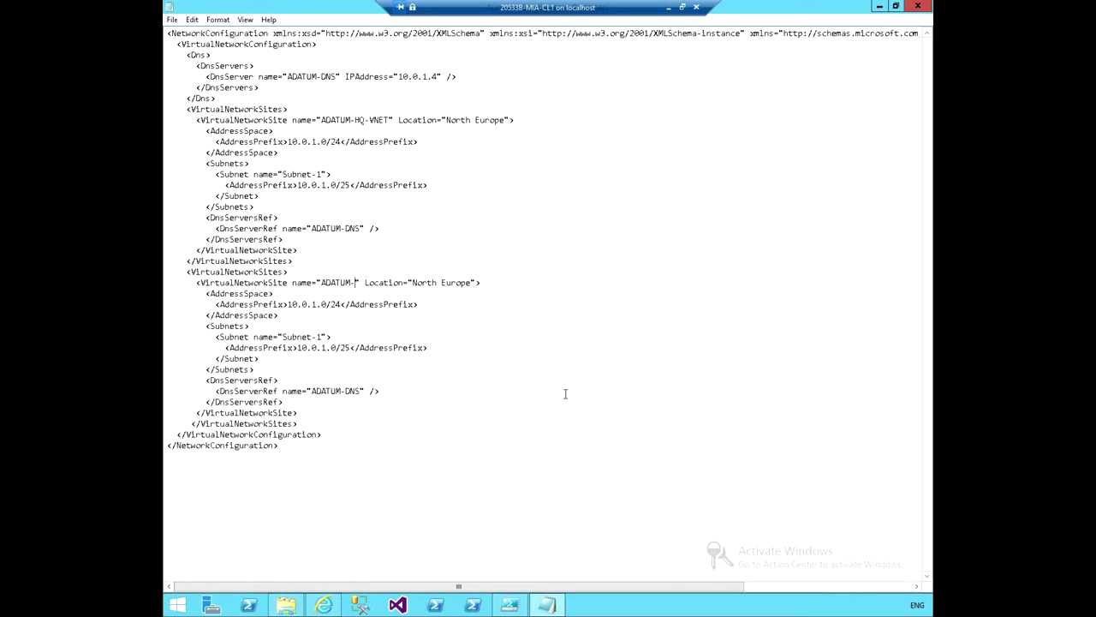
text(BRANC)
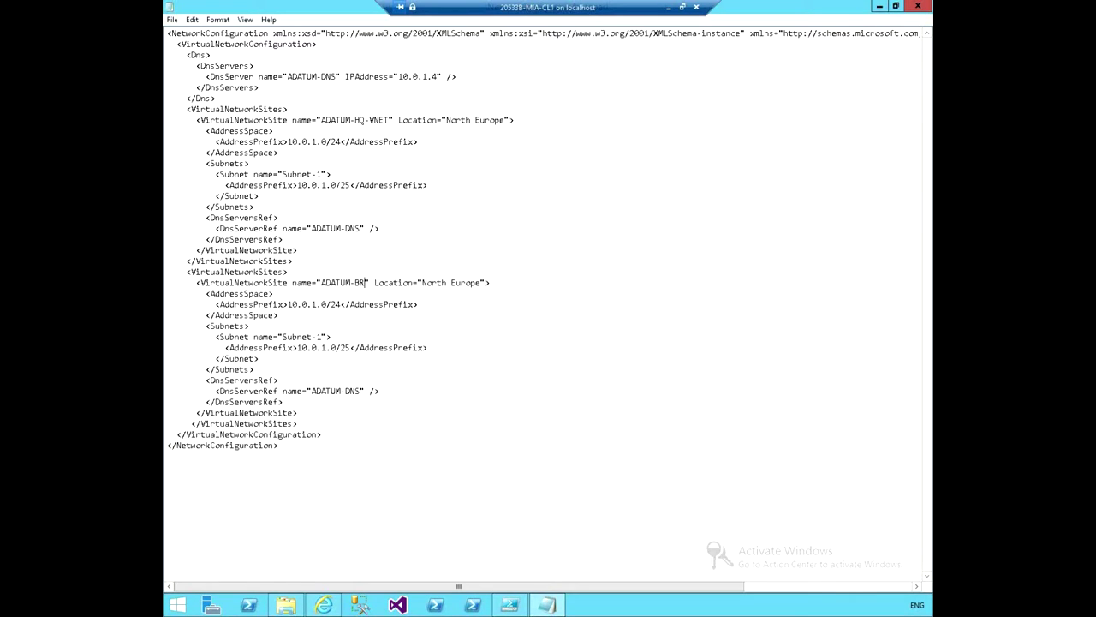
text(H)
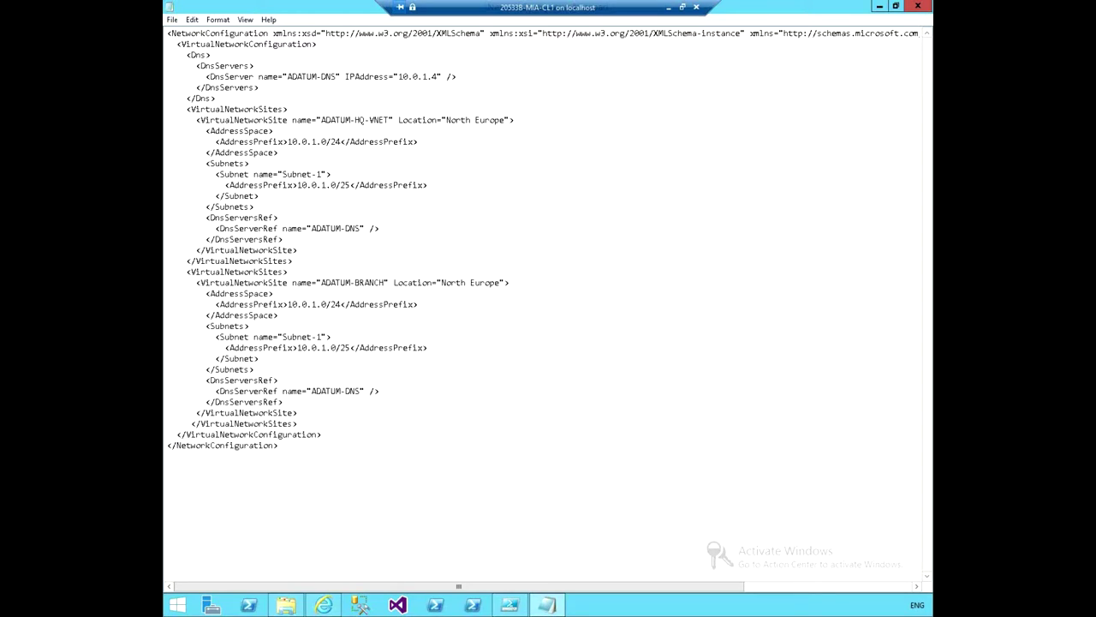
text(-VNET)
click(417, 282)
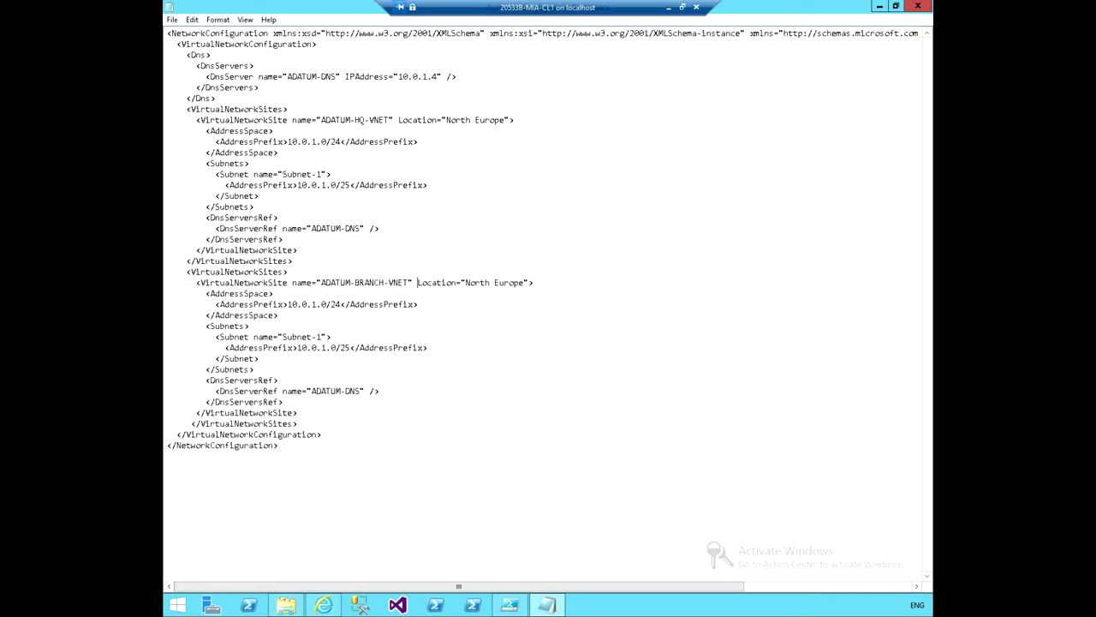
Change the ADATUM-BRANCH-VNET site's Location from North Europe to West Europe.
click(442, 282)
key(BackSpace)
key(BackSpace)
key(Delete)
key(BackSpace)
key(BackSpace)
text(West)
Change the address space to 10.0.2.0/24 and Subnet-1 to 10.0.2.0/25.
key(Right)
key(Right)
key(Right)
key(Right)
key(Right)
key(Right)
key(Right)
key(BackSpace)
text(2)
key(Right)
key(Right)
key(Down)
key(BackSpace)
text(2)
key(Down)
key(Down)
key(Down)
key(Down)
key(Down)
key(Down)
key(Down)
key(Right)
key(Right)
key(Right)
Save NetworkConfig.xml, close Notepad and the Desktop folder, and return to PowerShell ISE.
click(171, 20)
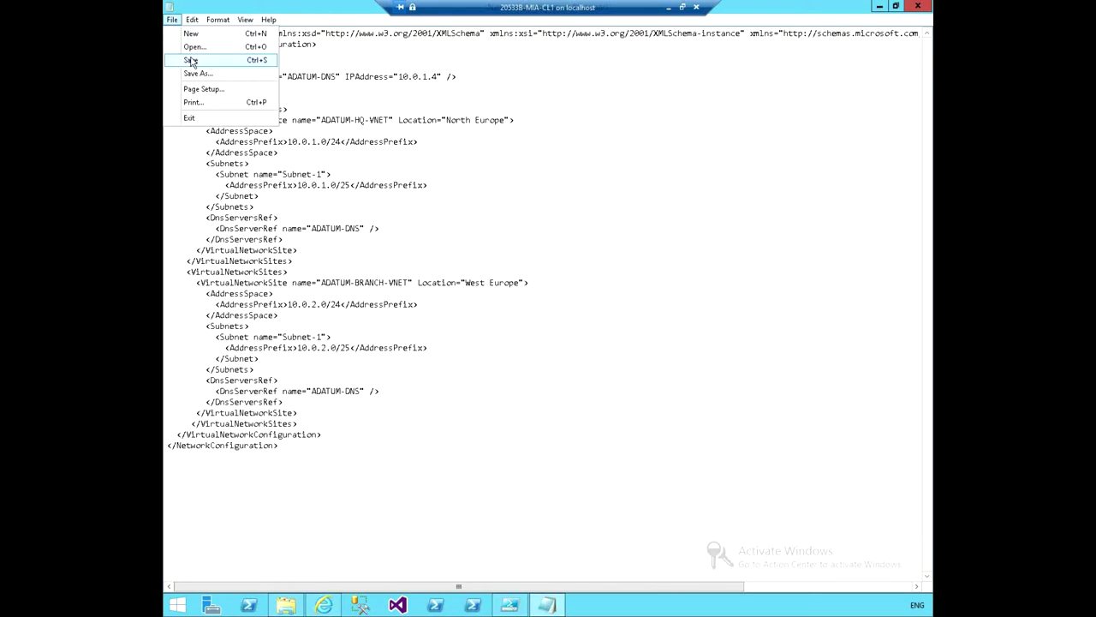
click(191, 60)
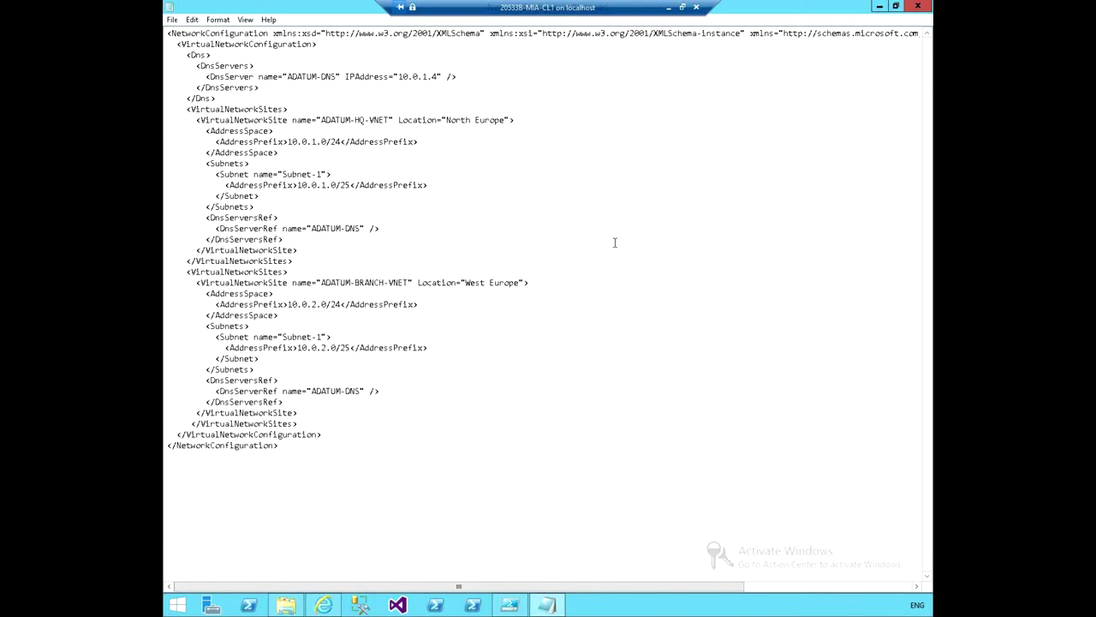
click(916, 7)
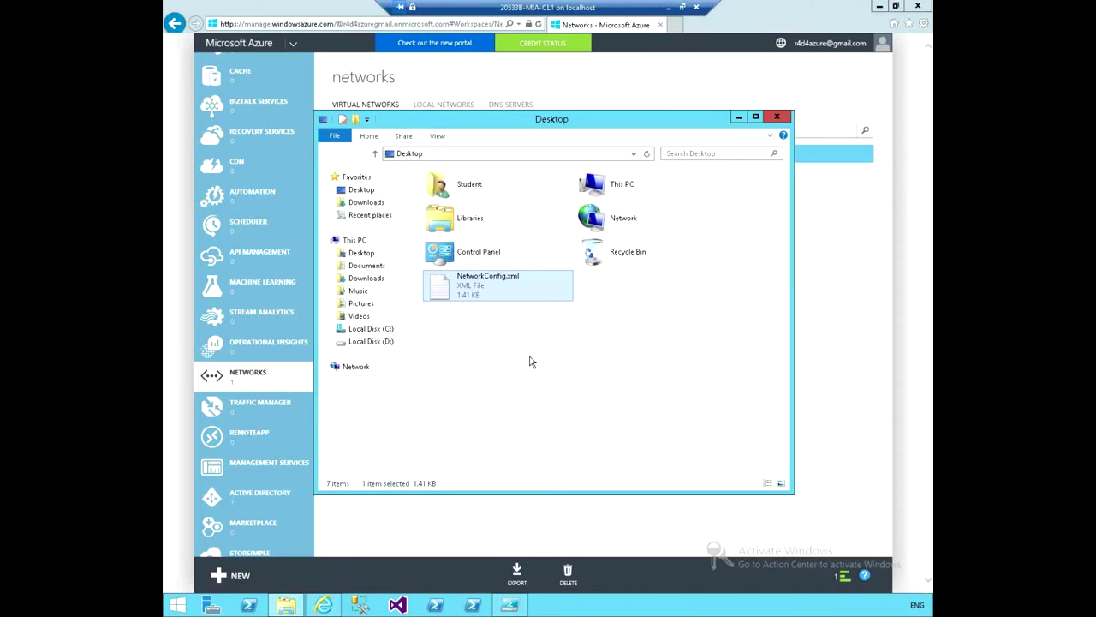
click(776, 117)
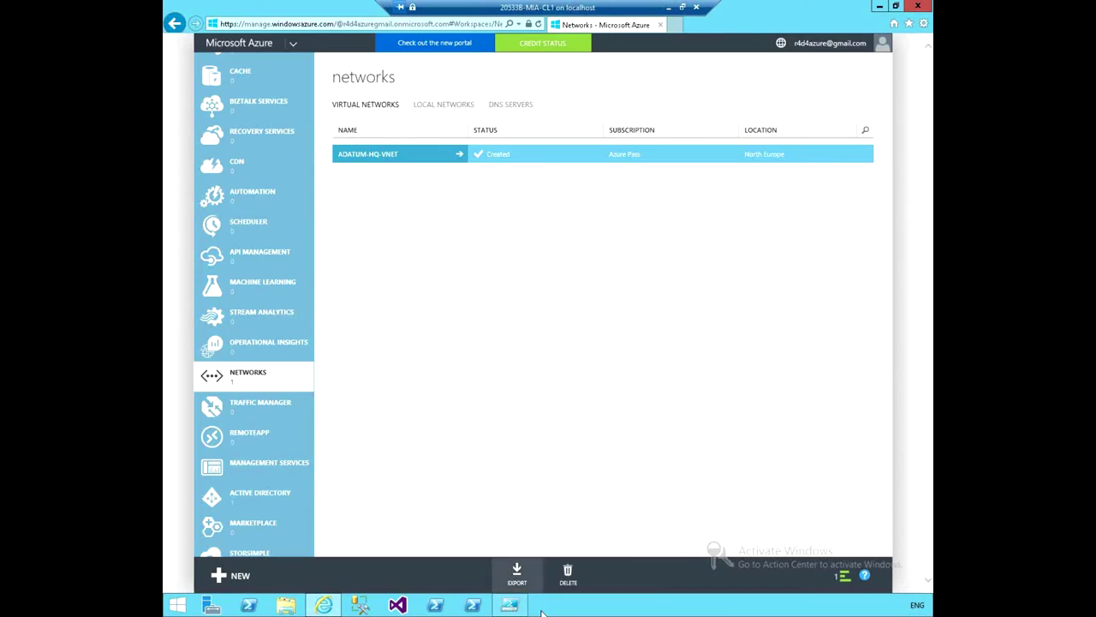
click(511, 605)
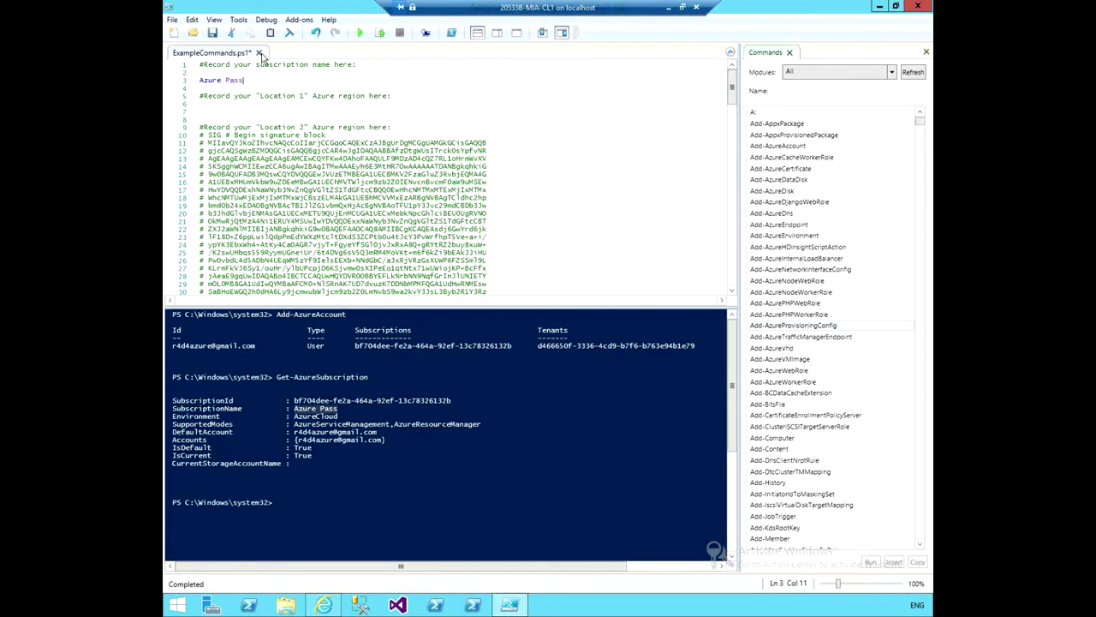
Keep ExampleCommands.ps1 open, start a new script, and enter the Set-AzureVNetConfig command.
click(259, 53)
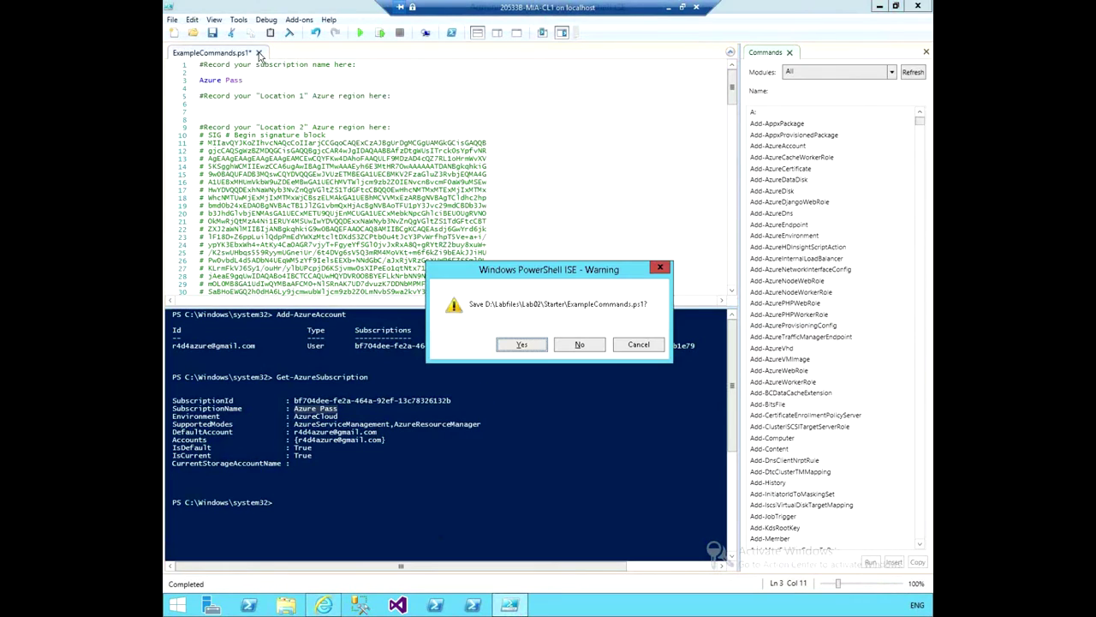
click(634, 345)
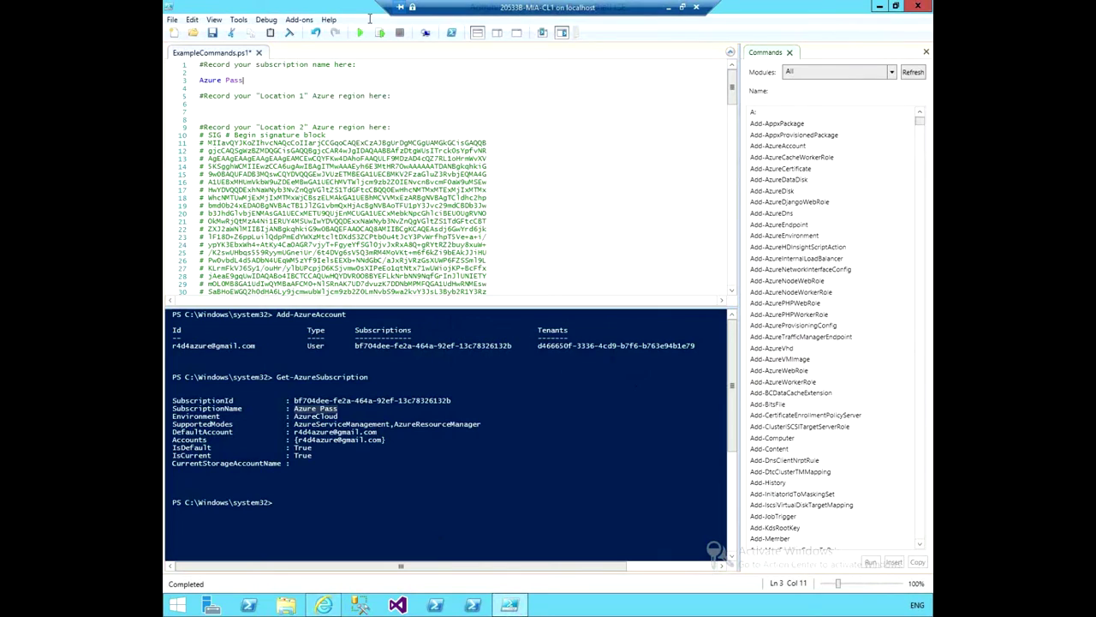
click(174, 32)
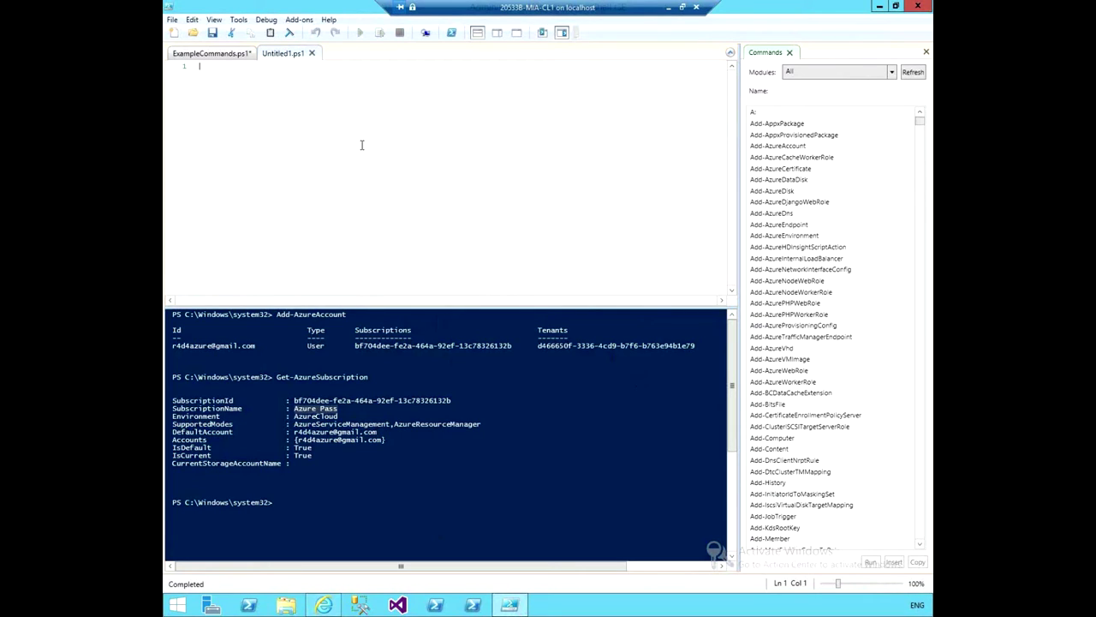
text(set)
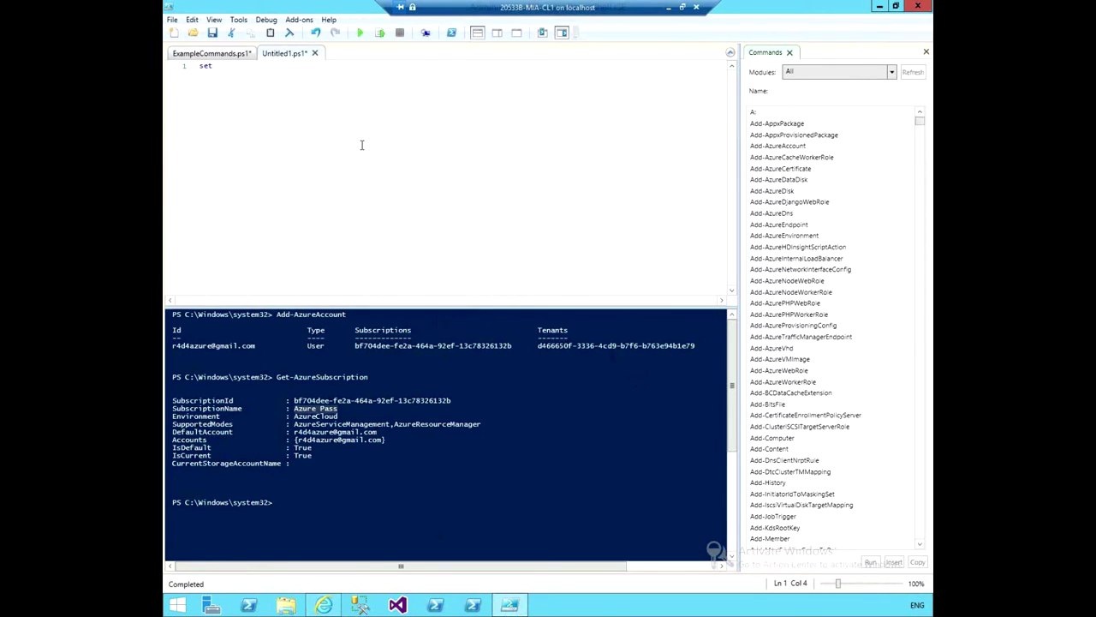
text(-)
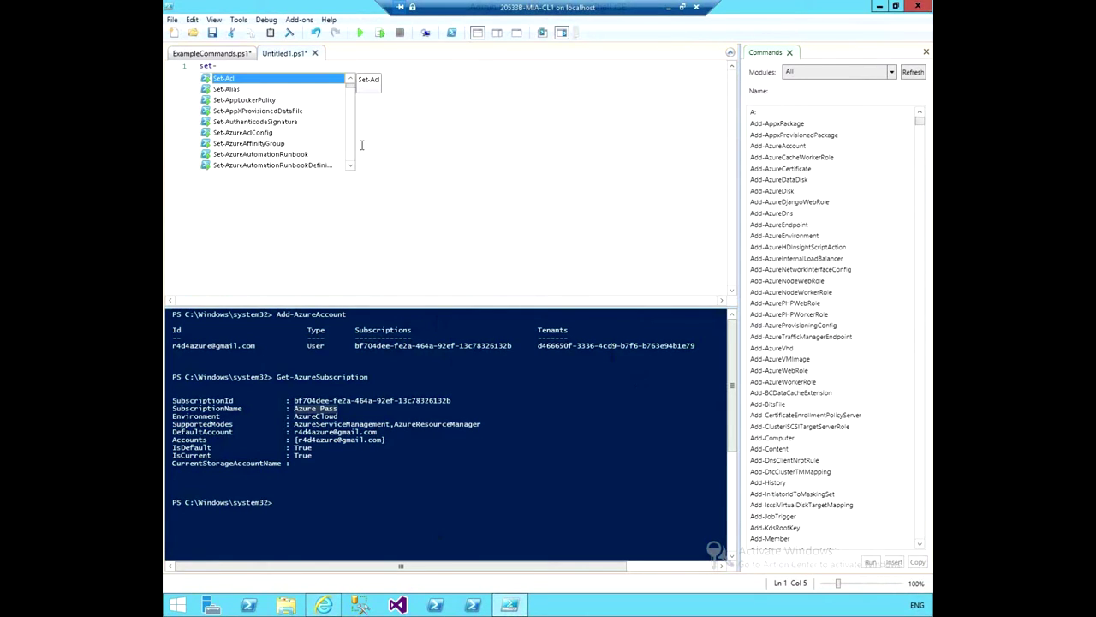
text(azu)
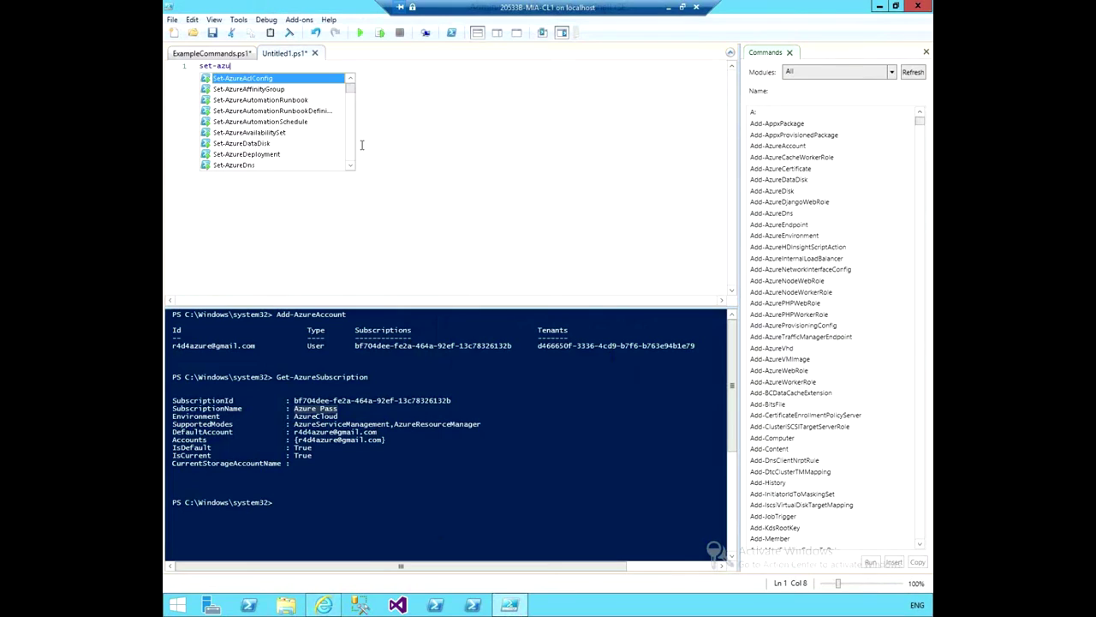
text(revn)
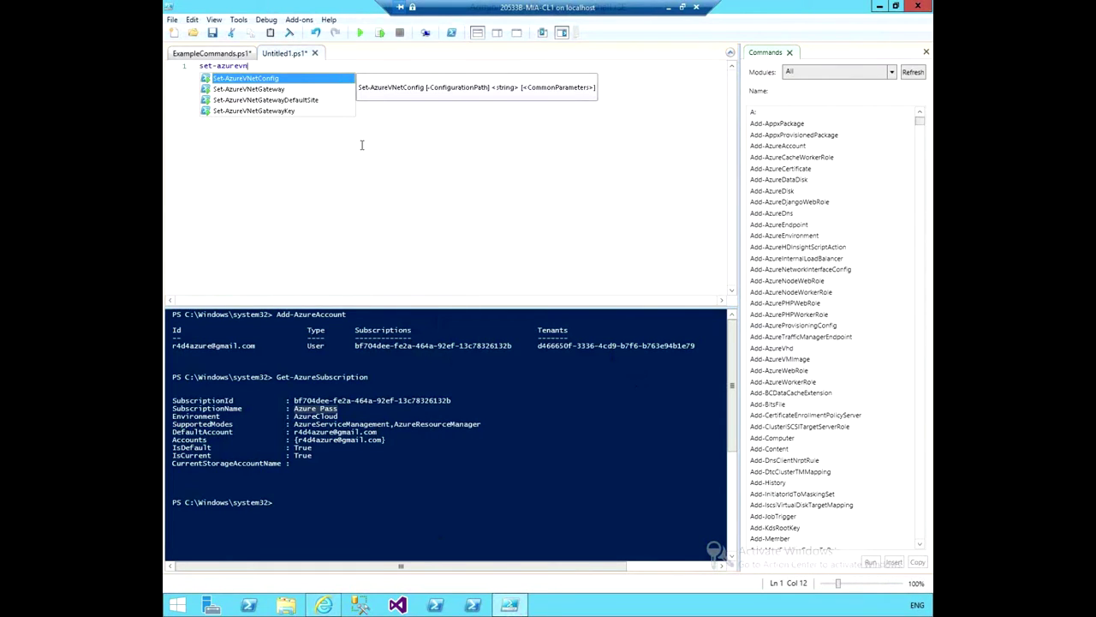
key(Tab)
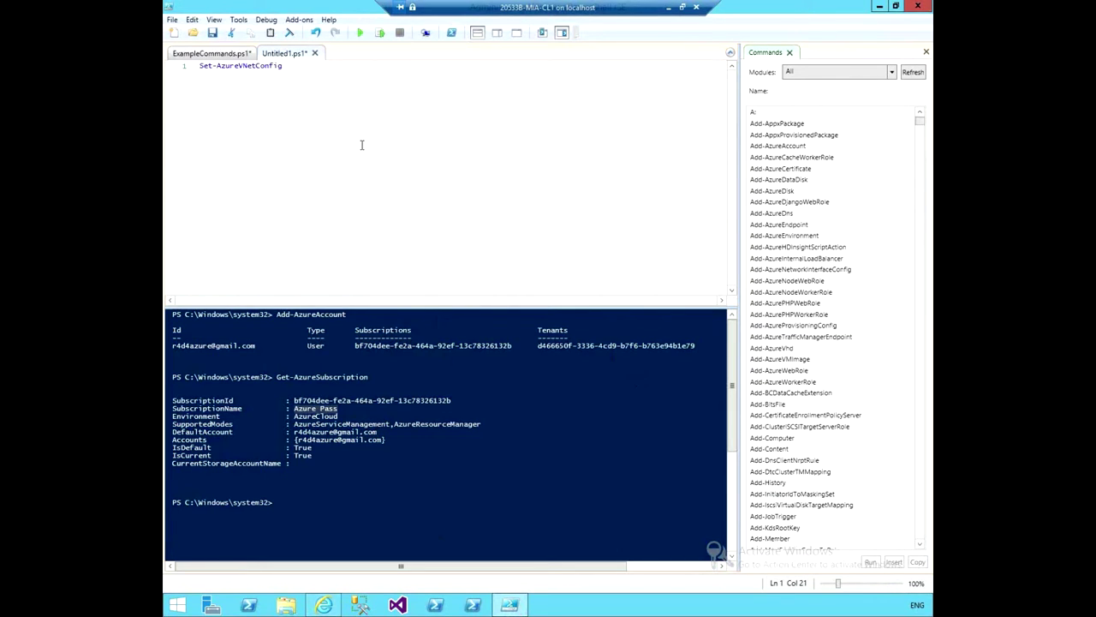
Complete the argument path to C:\Users\Student\Desktop\NetworkConfig.xml using IntelliSense.
text(C:\)
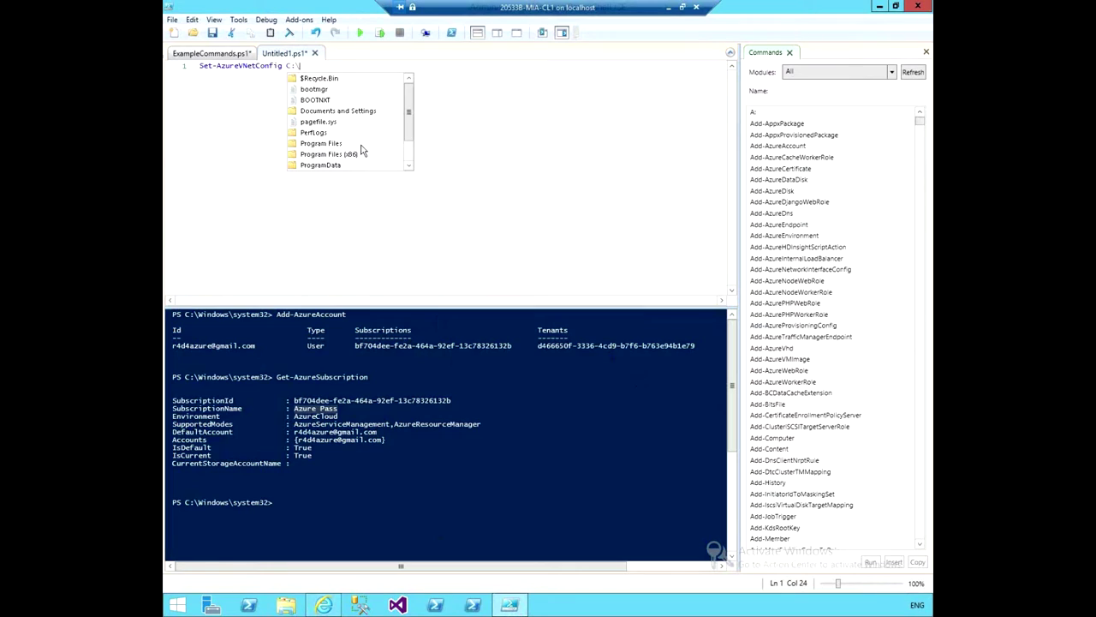
text(u)
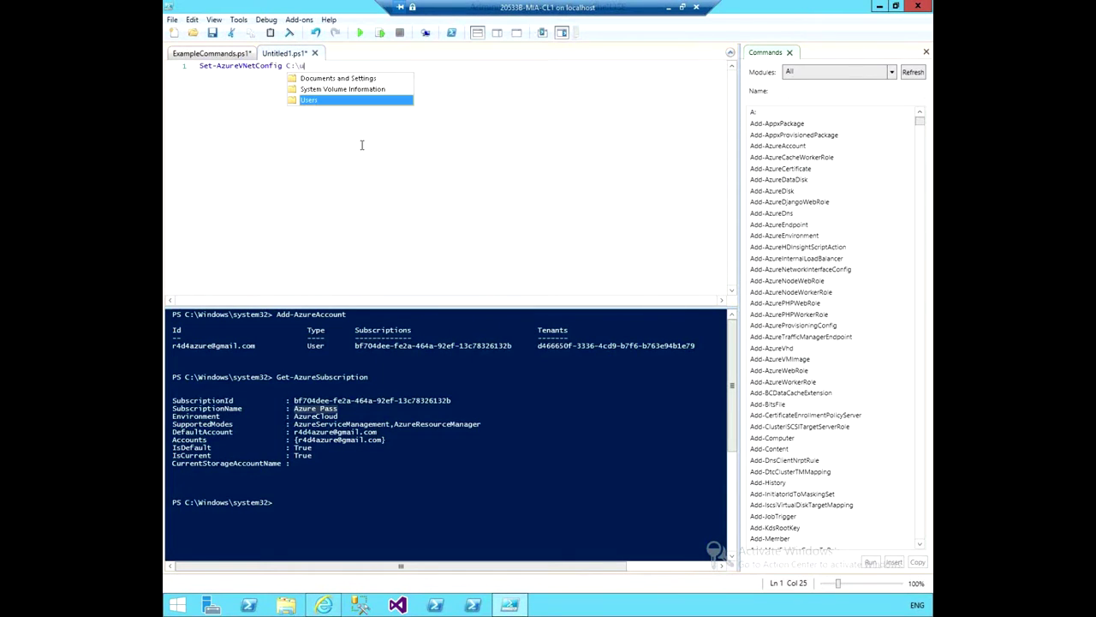
key(Tab)
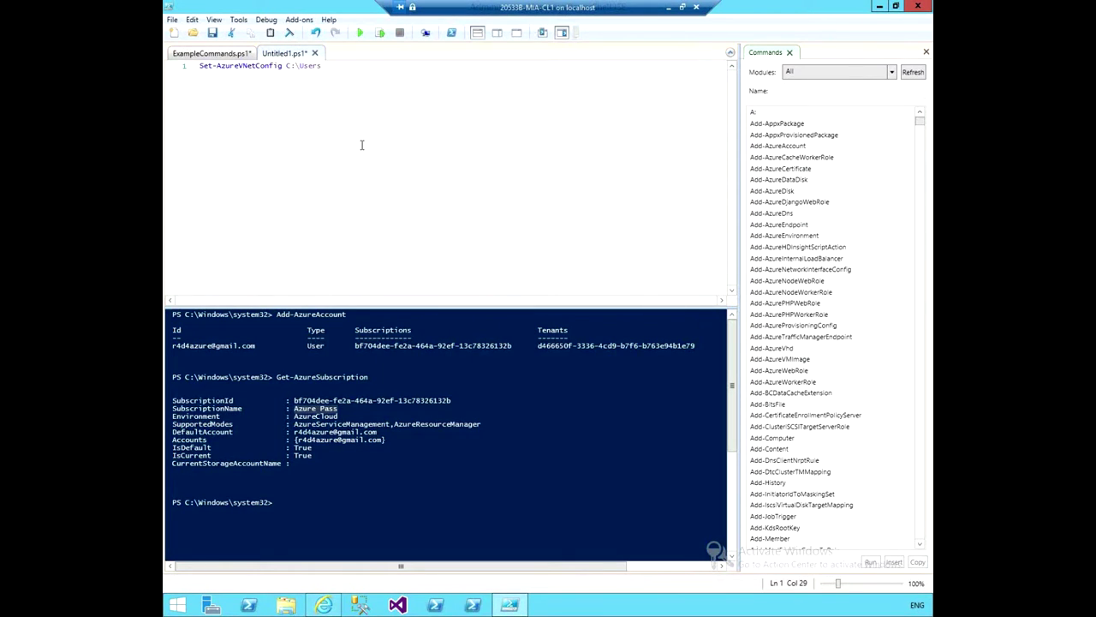
text(\)
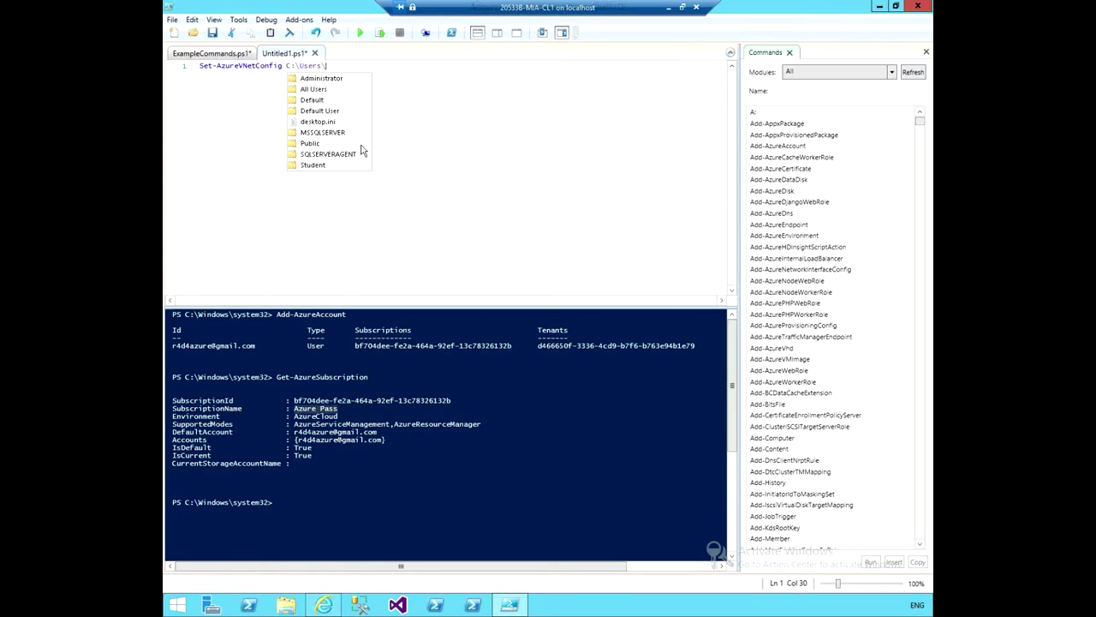
key(Down)
key(Down)
key(Down)
key(Down)
key(Down)
key(Down)
key(Down)
key(Down)
key(Down)
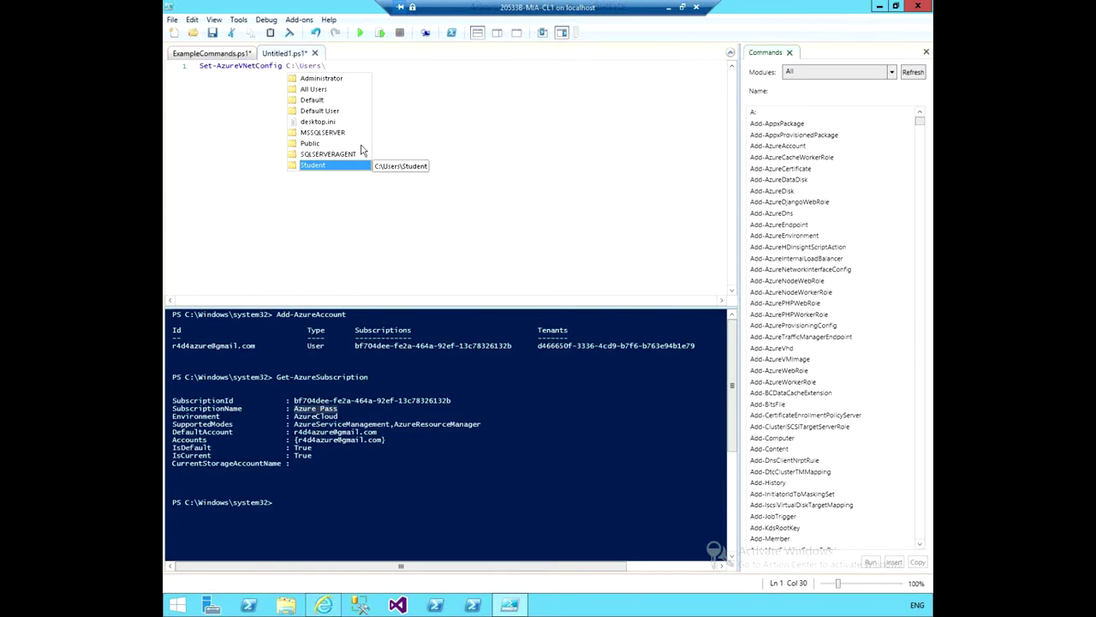
key(Return)
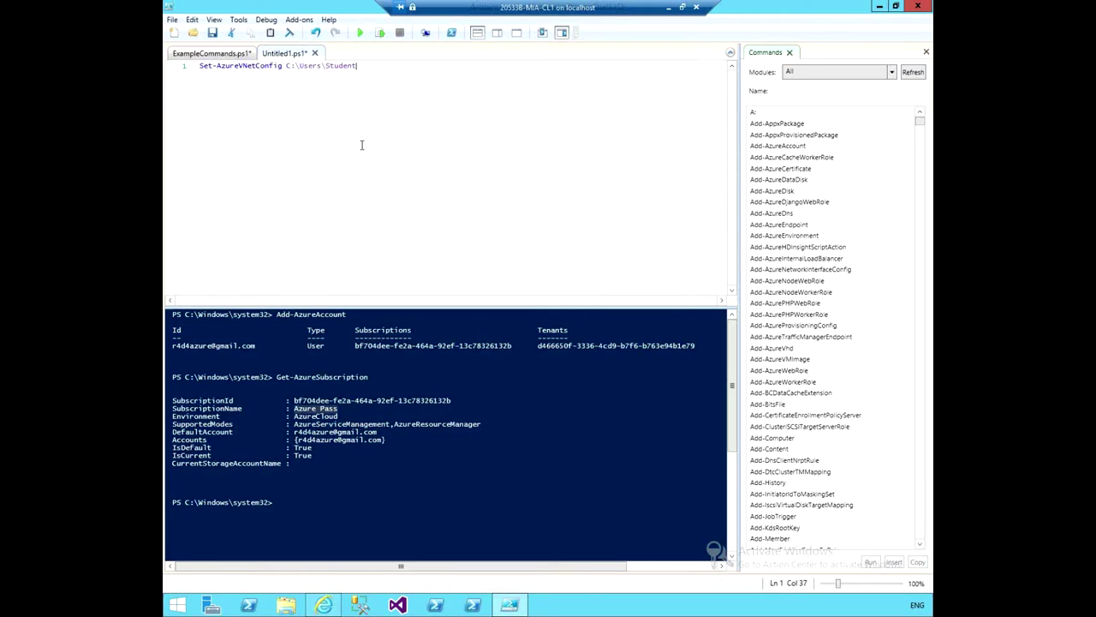
text(\)
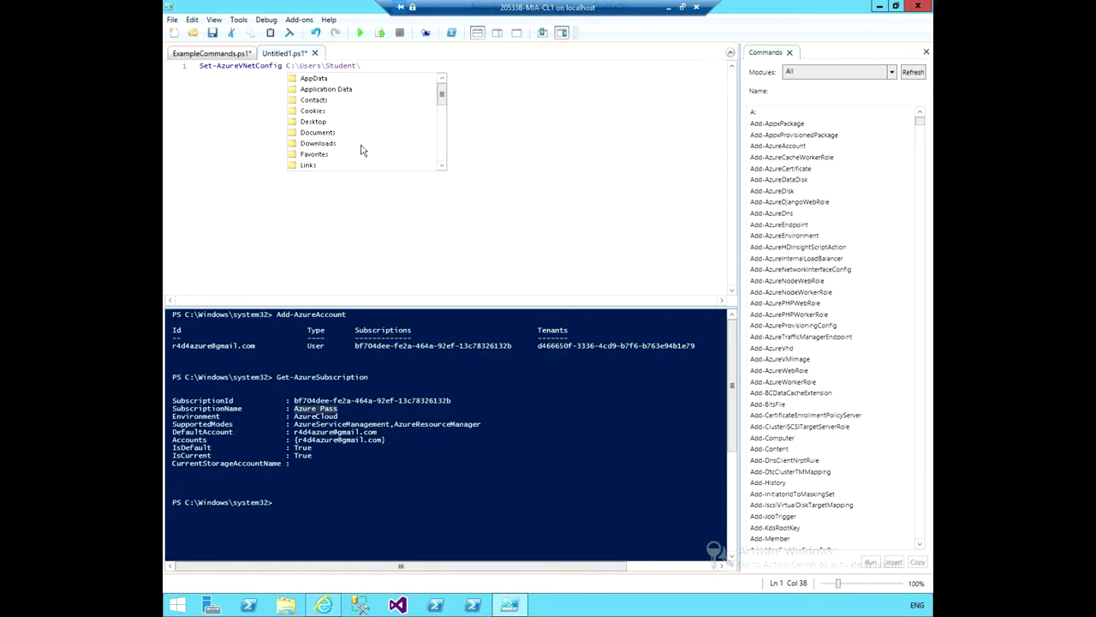
key(Down)
key(Down)
key(Down)
key(Down)
key(Down)
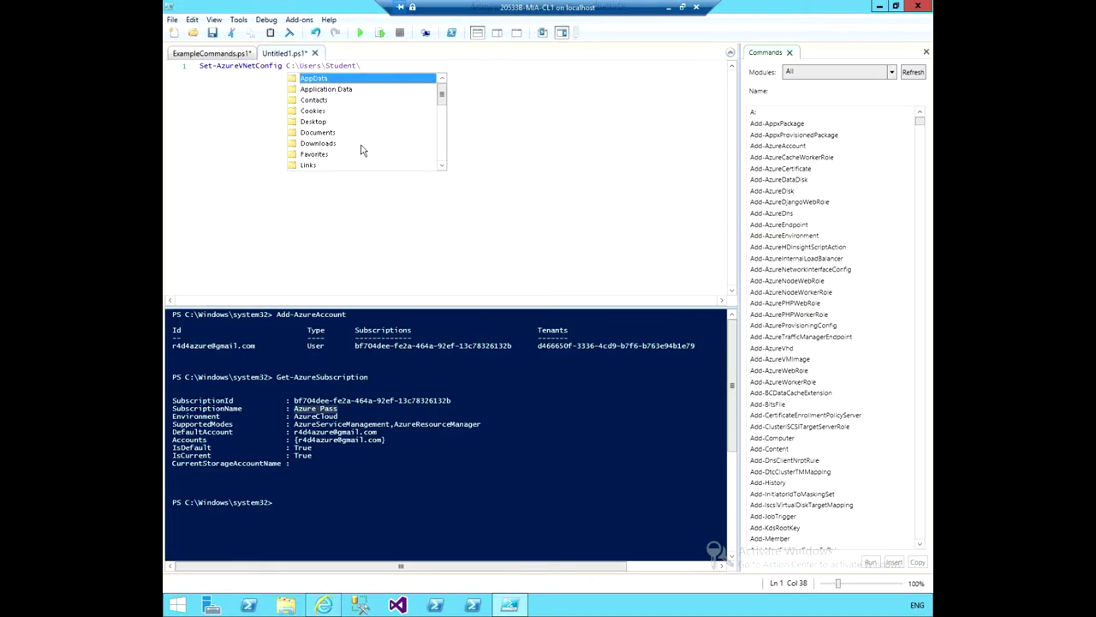
key(Return)
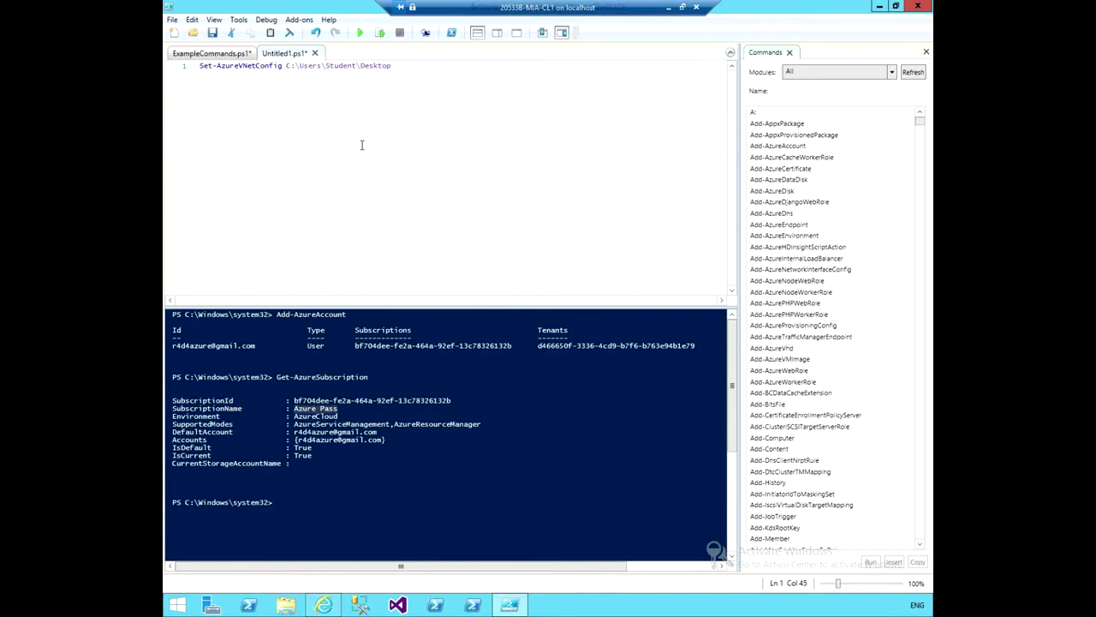
text(\)
key(Down)
key(Down)
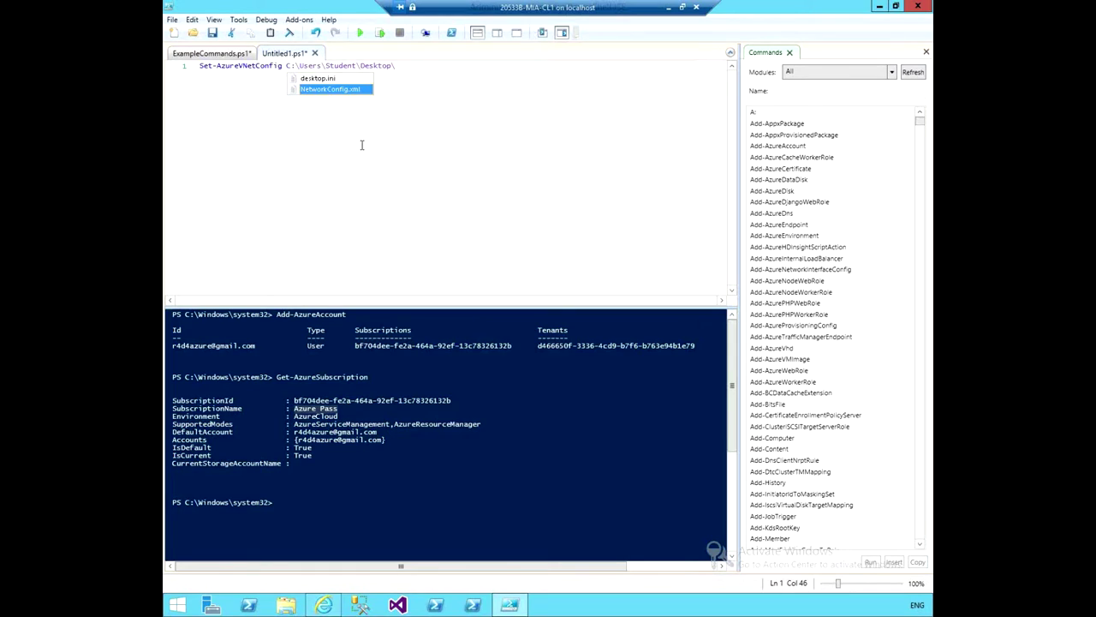
key(Return)
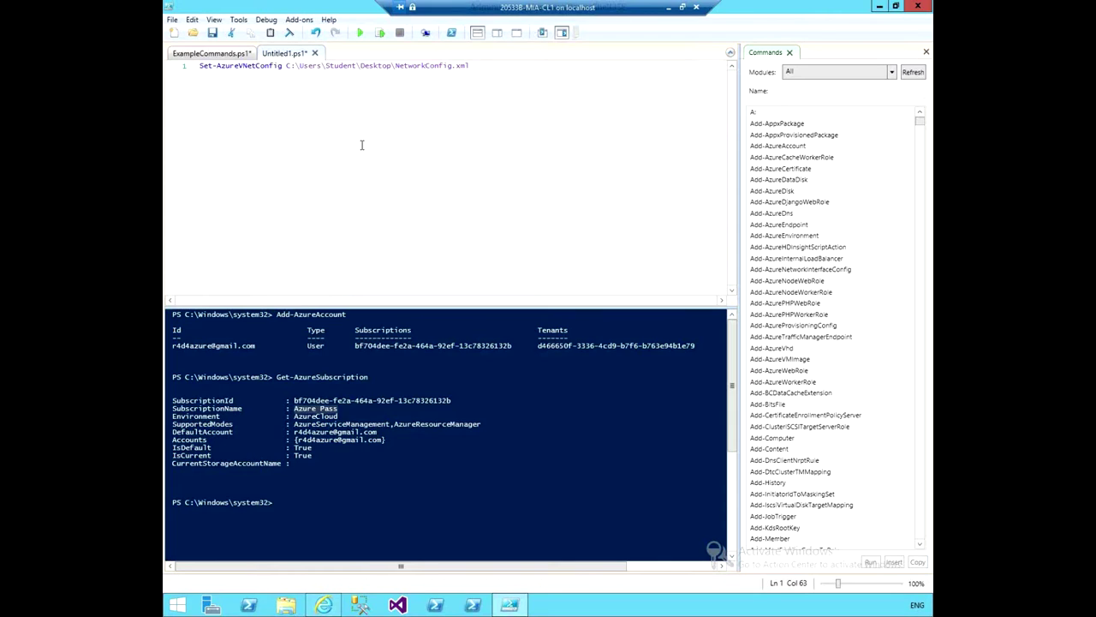
Run the Set-AzureVNetConfig script and inspect the BadRequest invalid network configuration error.
click(361, 34)
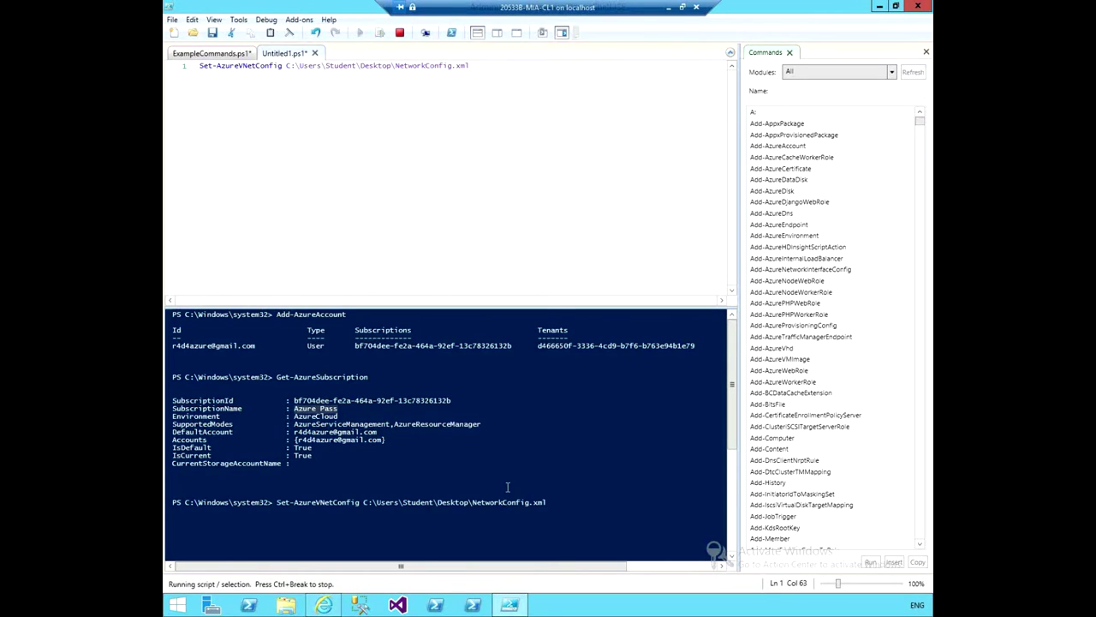
drag(733, 410, 738, 467)
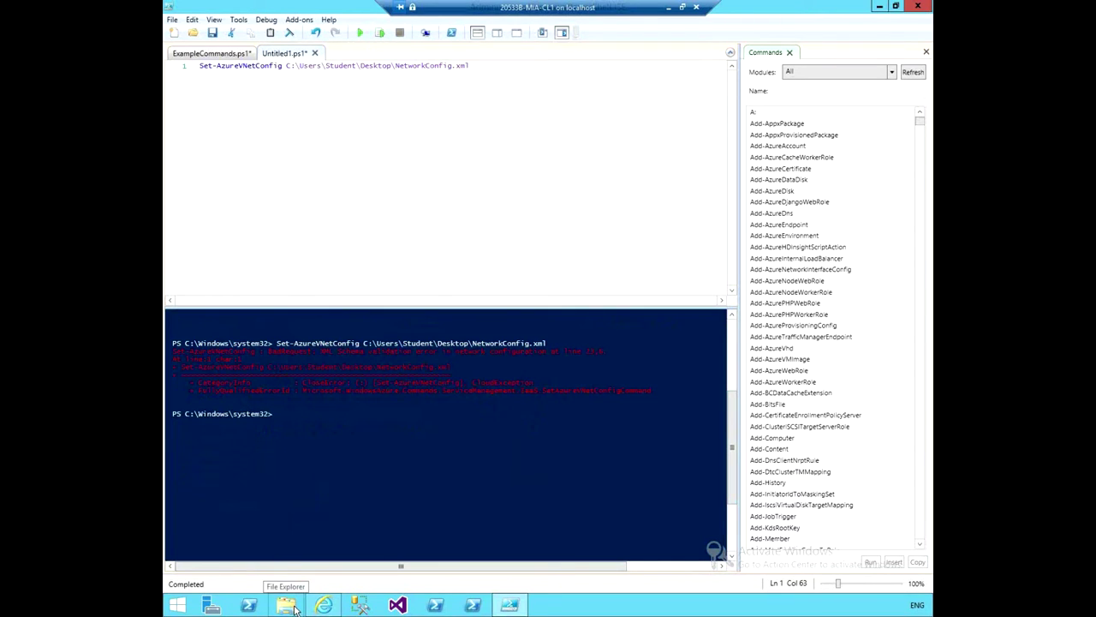
Edit Desktop\NetworkConfig.xml in Notepad and enlarge the window to show the HQ and branch site blocks.
click(295, 608)
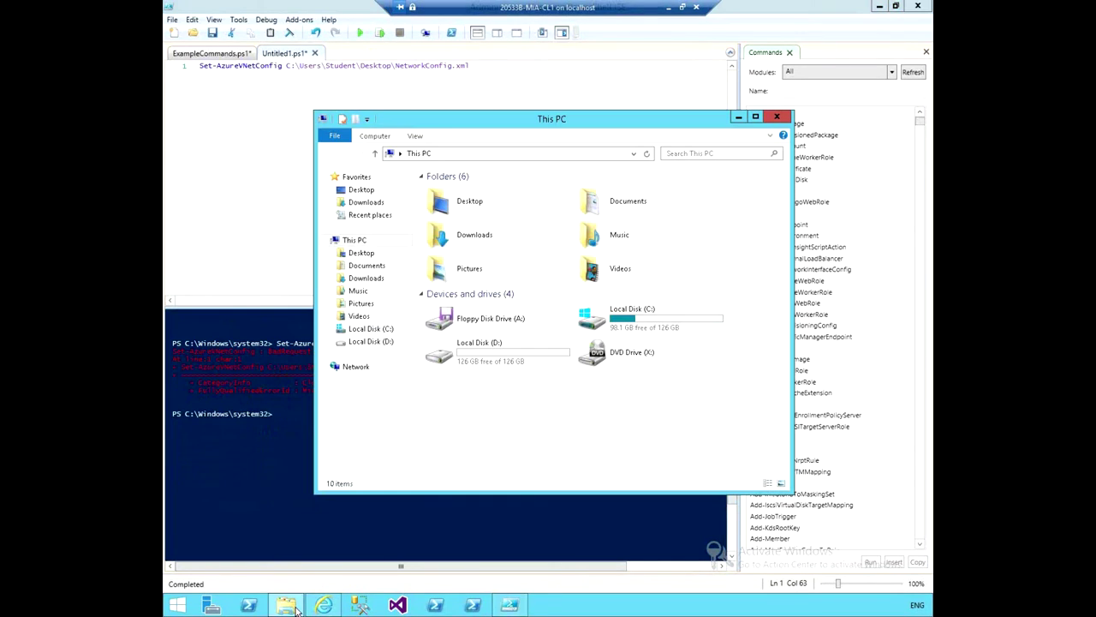
click(359, 255)
click(457, 195)
right_click(458, 194)
click(486, 213)
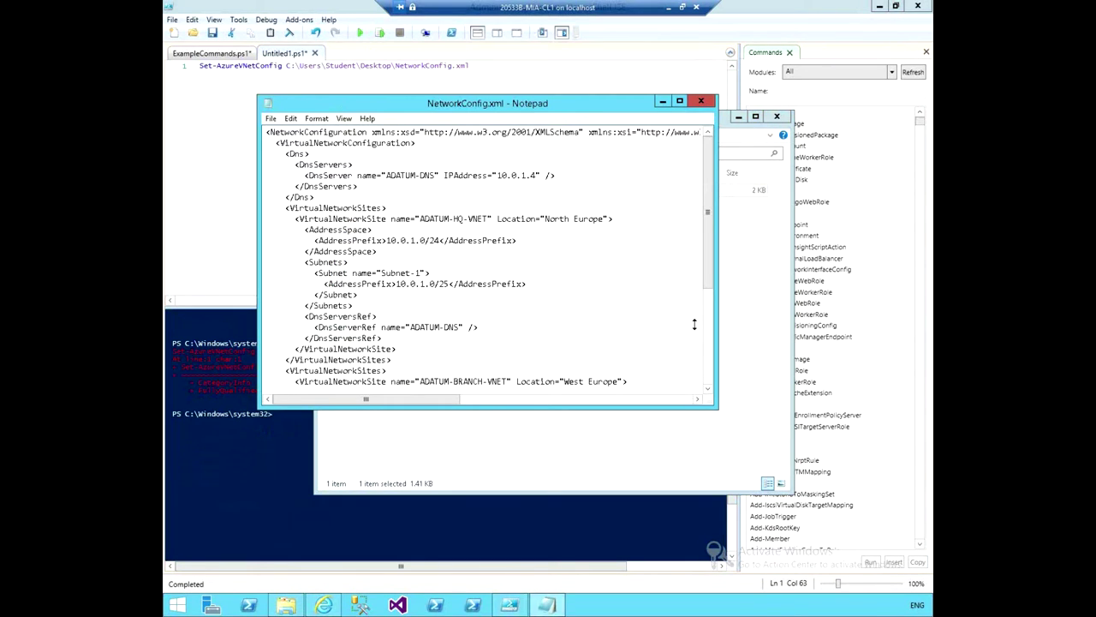
drag(717, 407, 832, 537)
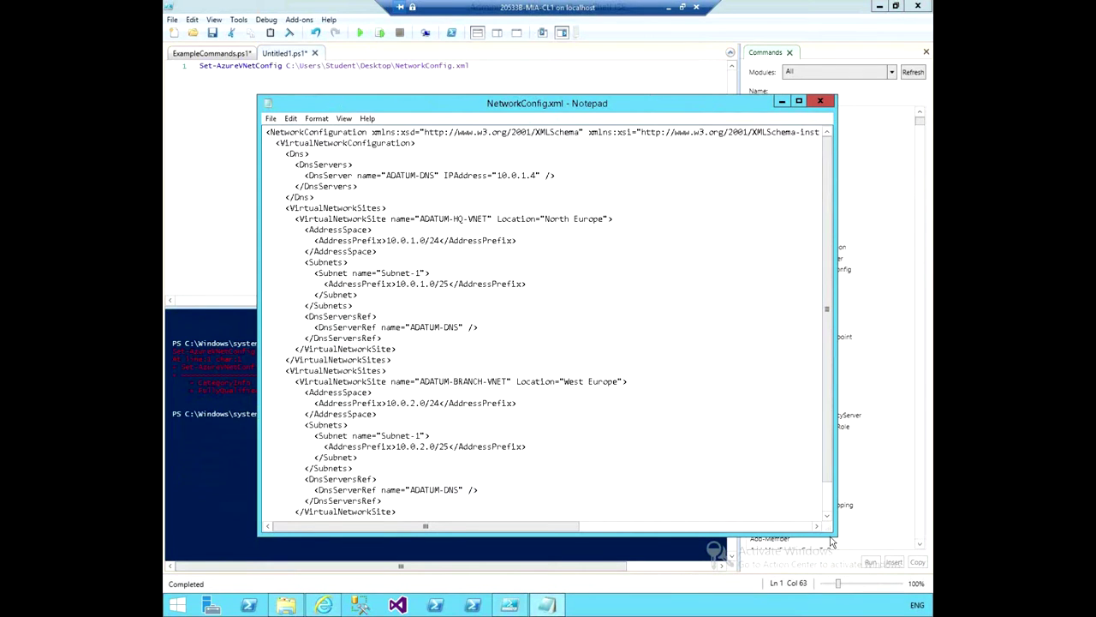
drag(632, 97, 617, 21)
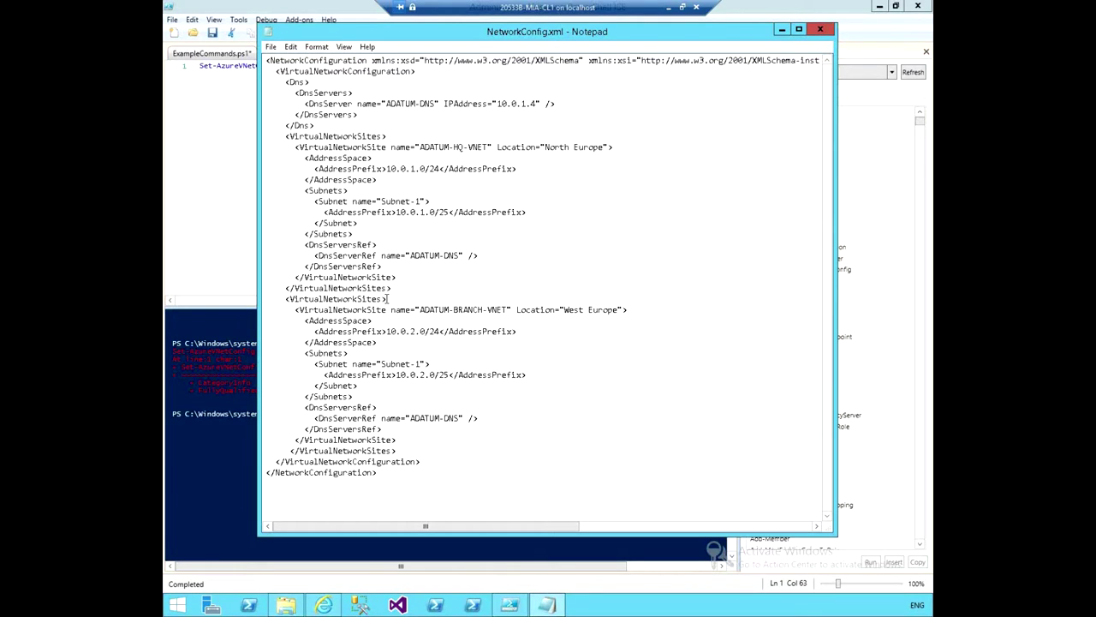
Delete the closing and opening VirtualNetworkSites lines between the HQ and ADATUM-BRANCH-VNET sites, plus the leftover blank line.
drag(387, 298, 281, 299)
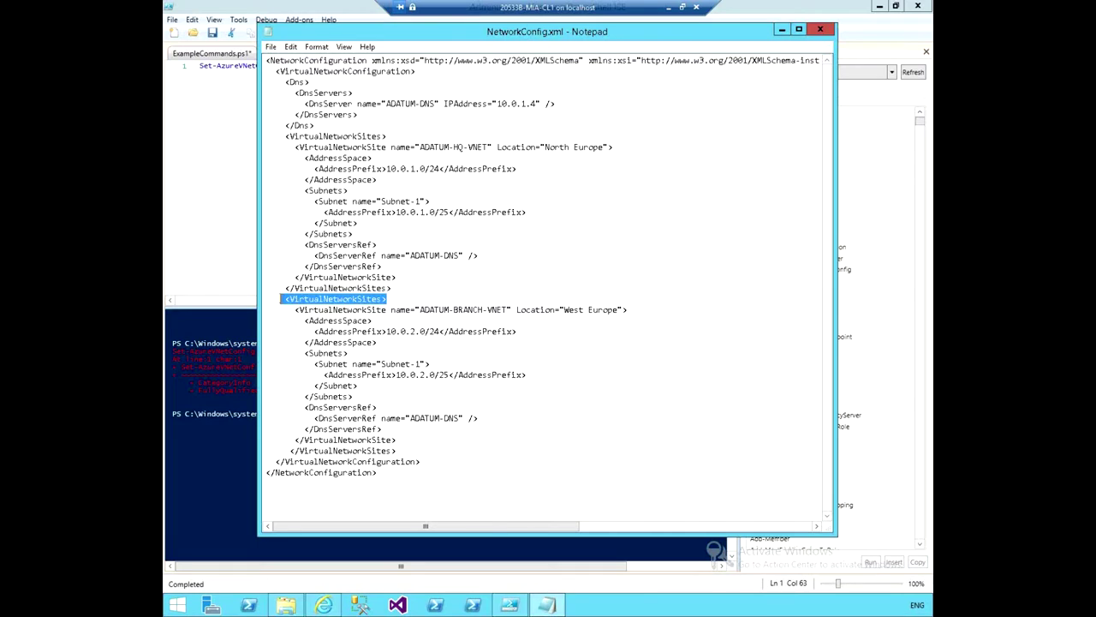
drag(281, 291, 282, 288)
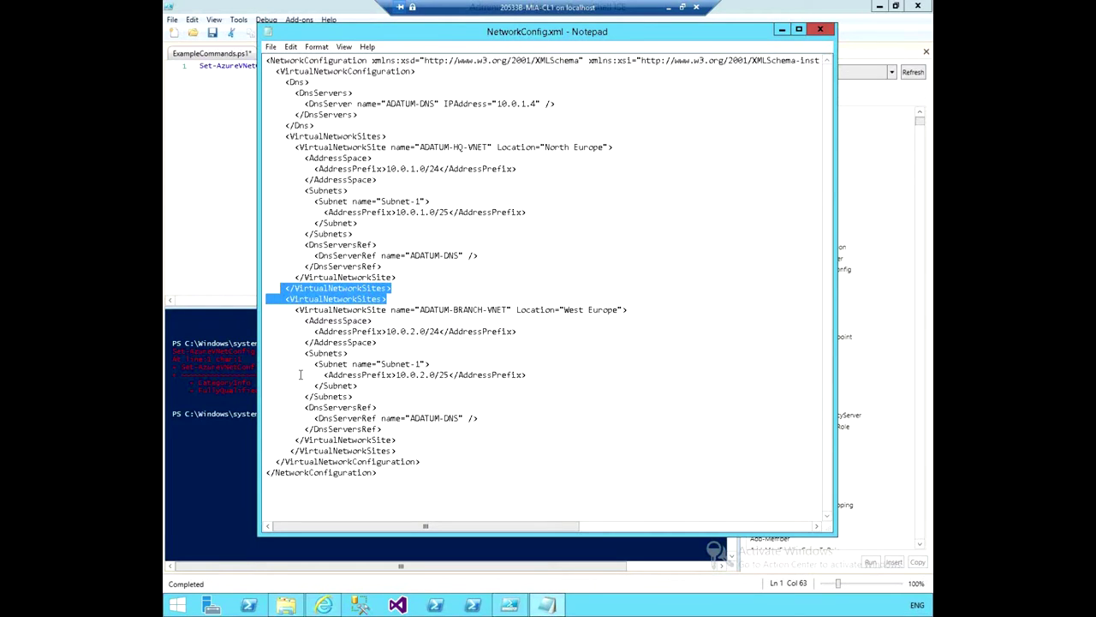
key(Delete)
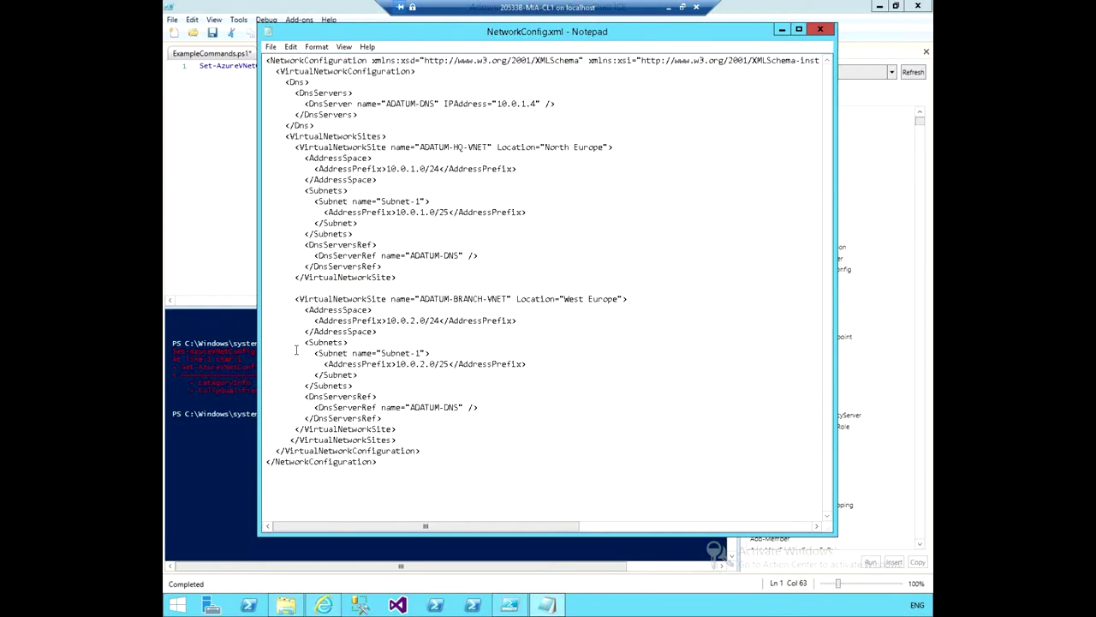
key(BackSpace)
key(BackSpace)
key(BackSpace)
key(BackSpace)
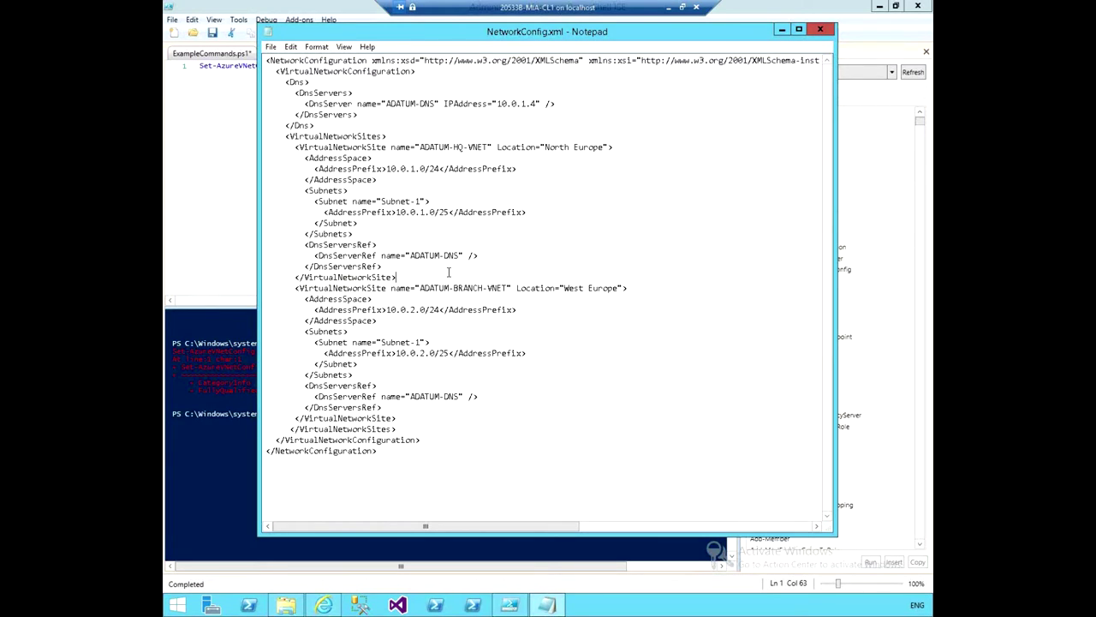
click(294, 288)
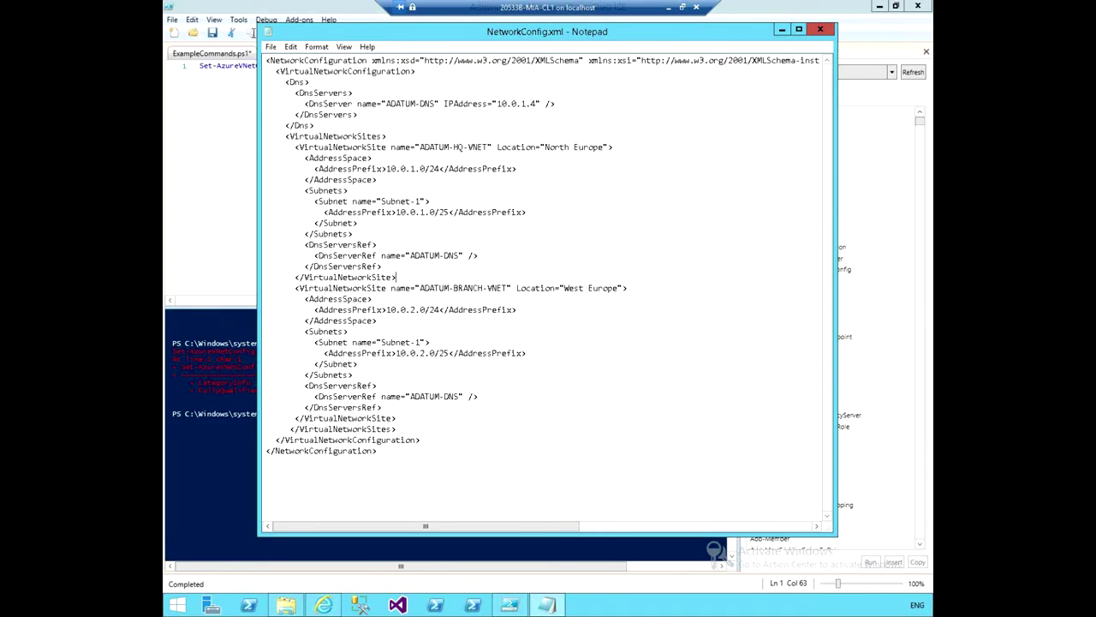
Save NetworkConfig.xml from Notepad's File menu and close Notepad.
click(271, 46)
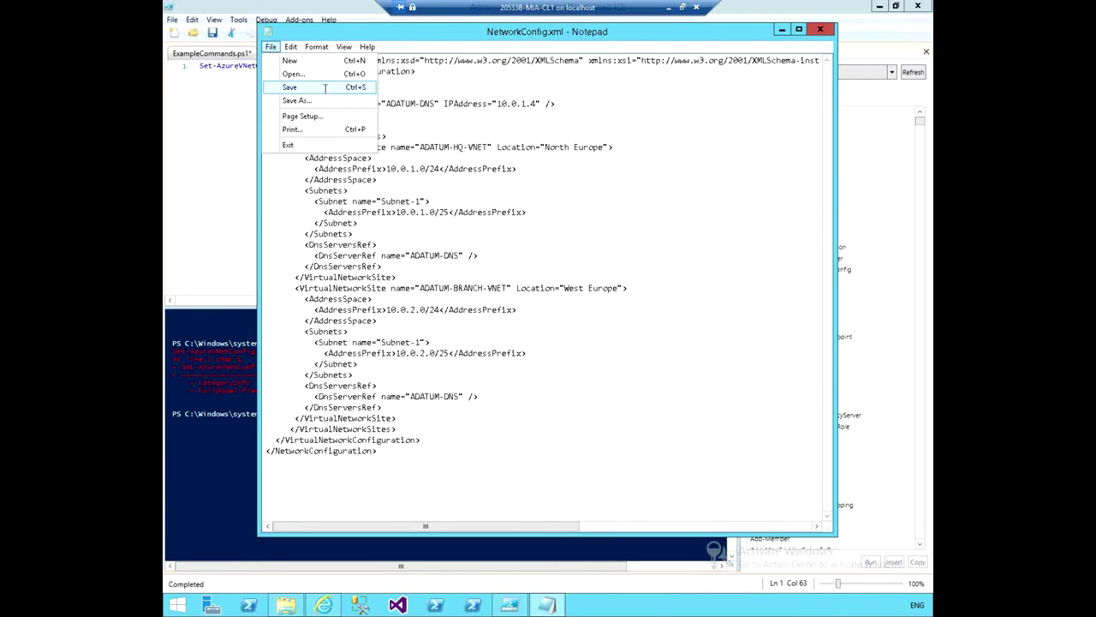
click(320, 88)
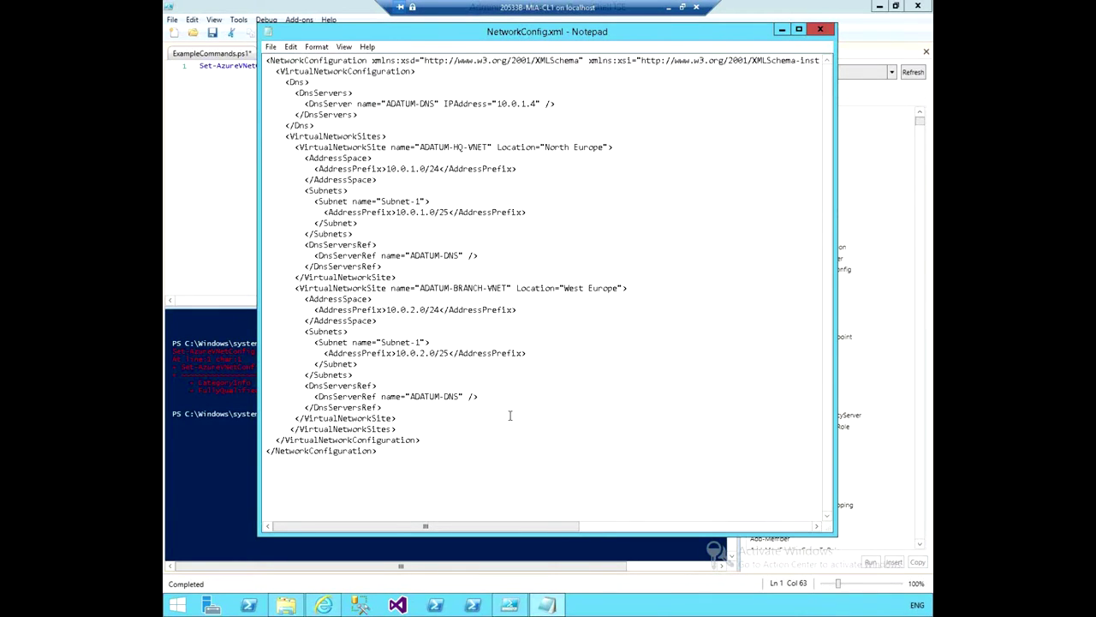
click(822, 30)
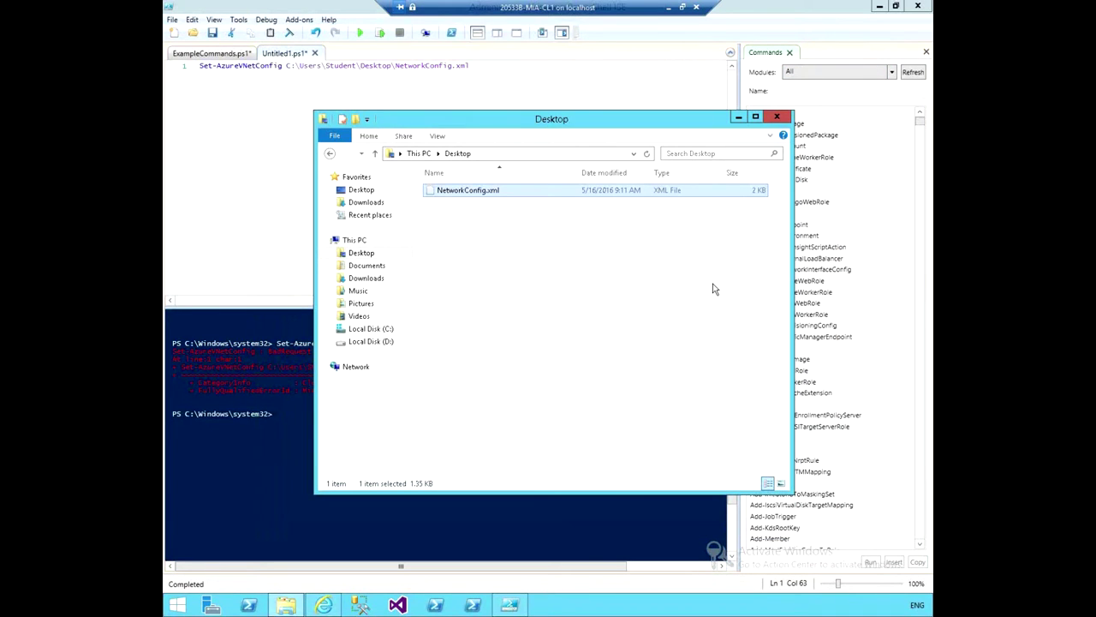
Close the Desktop folder, run Set-AzureVNetConfig with NetworkConfig.xml, then minimize the ISE.
click(775, 116)
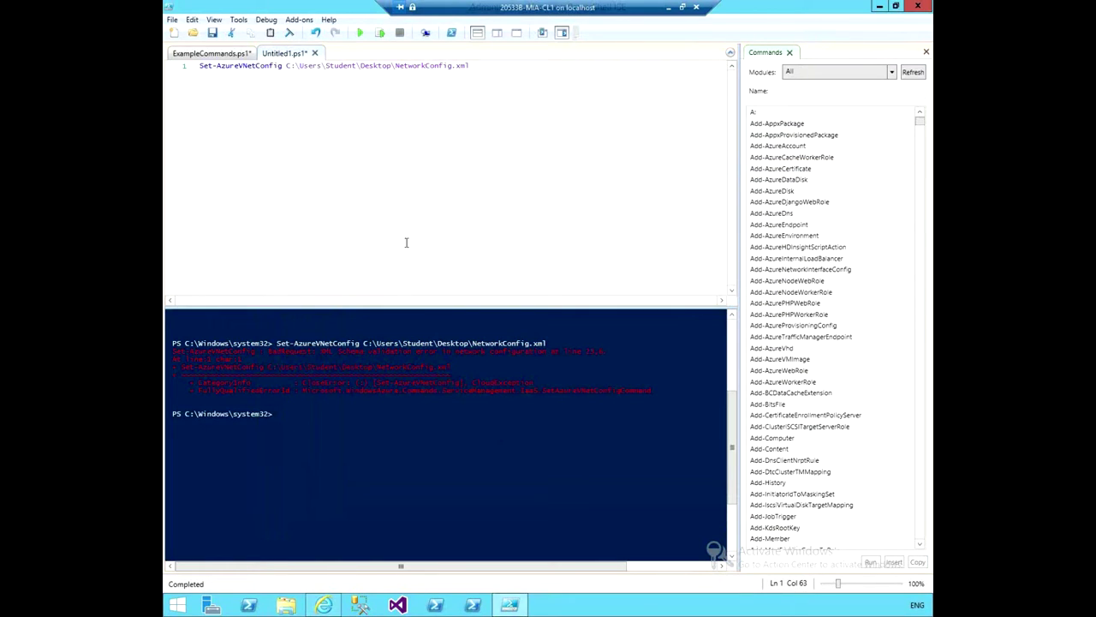
click(433, 417)
click(358, 33)
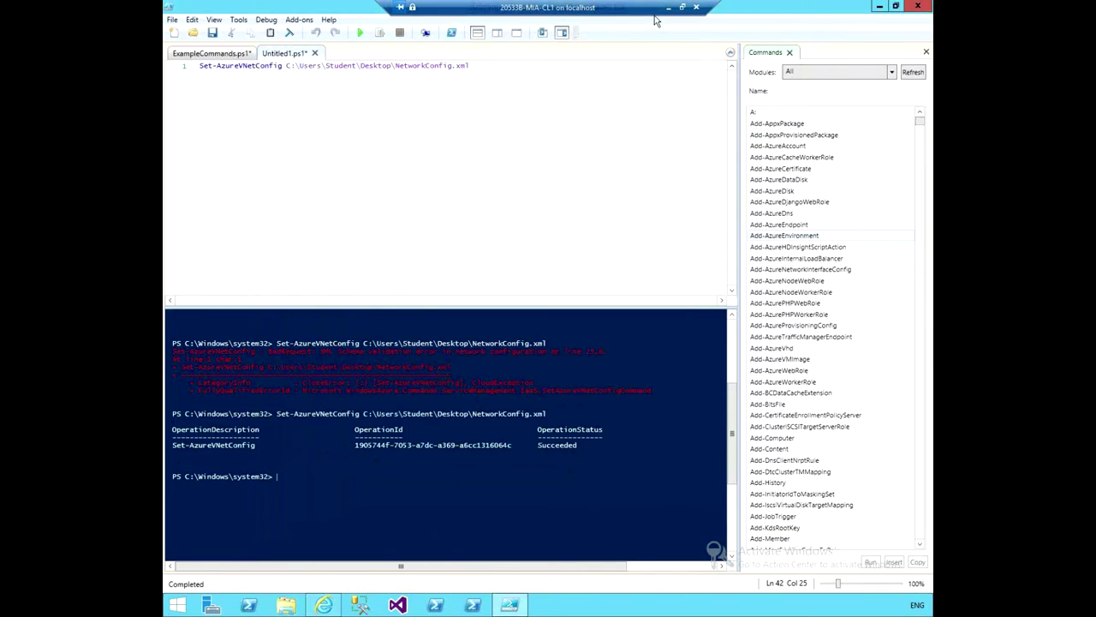
click(879, 6)
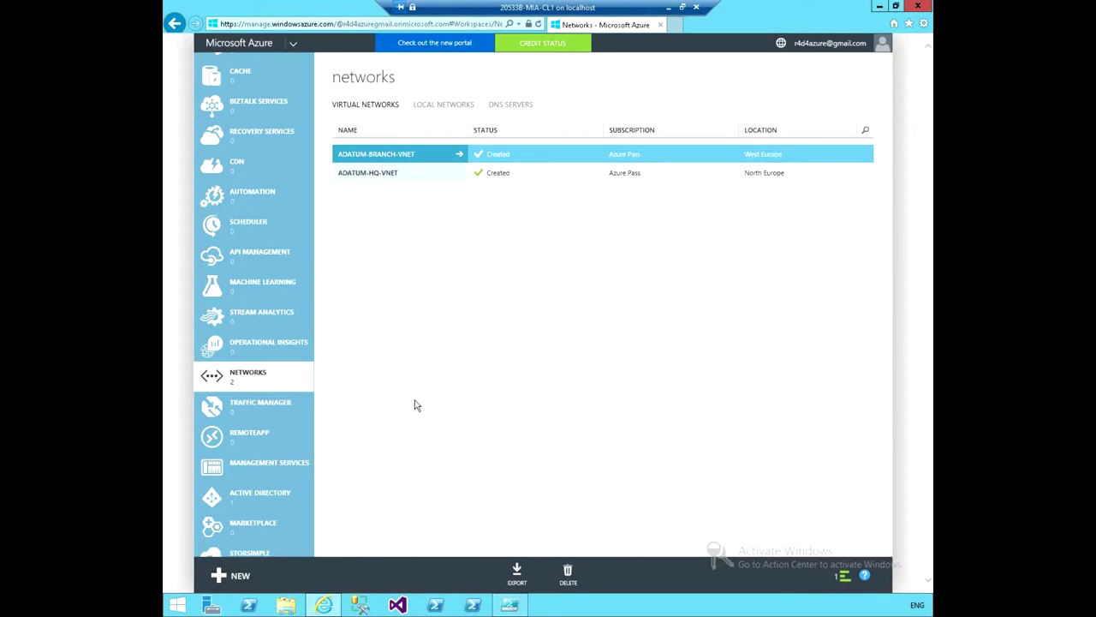
Dismiss the virtual network success notification and select the ADATUM-HQ-VNET row.
click(843, 578)
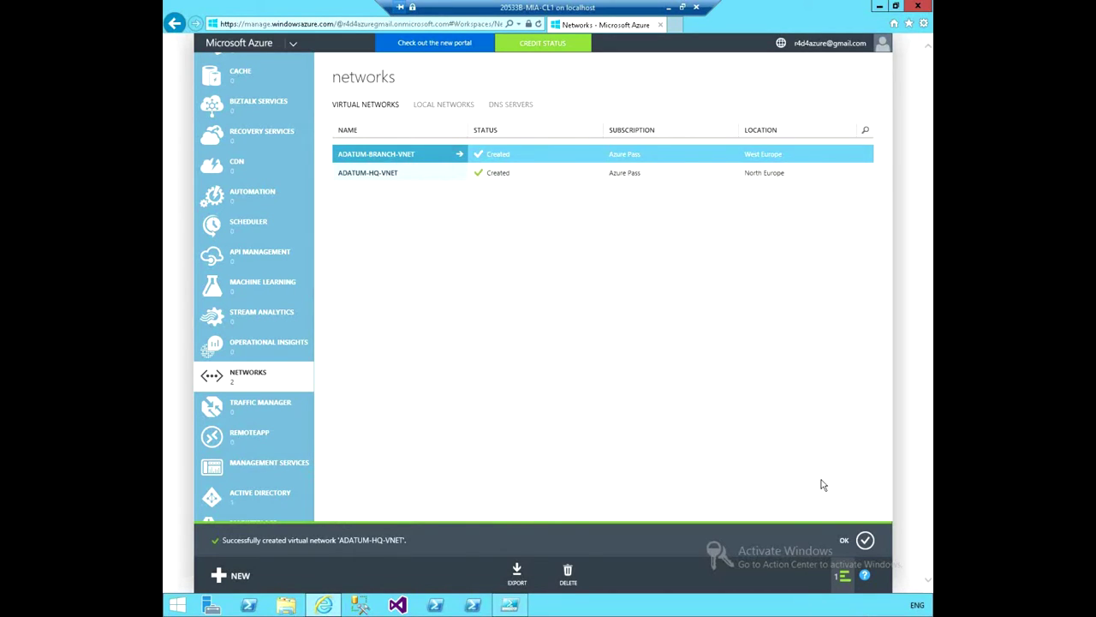
click(865, 541)
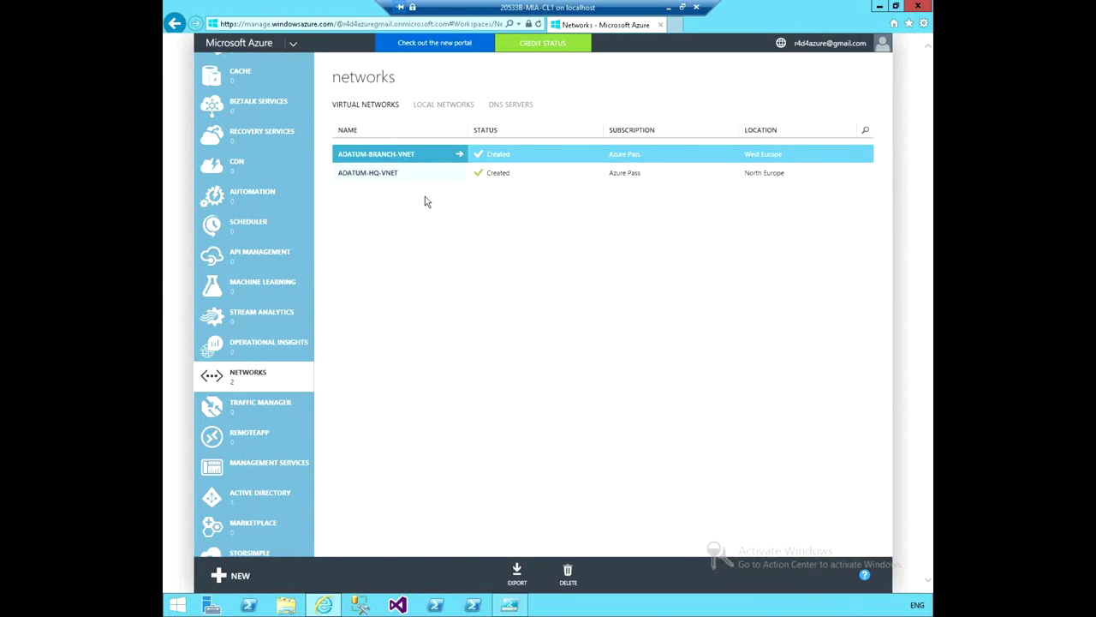
click(565, 174)
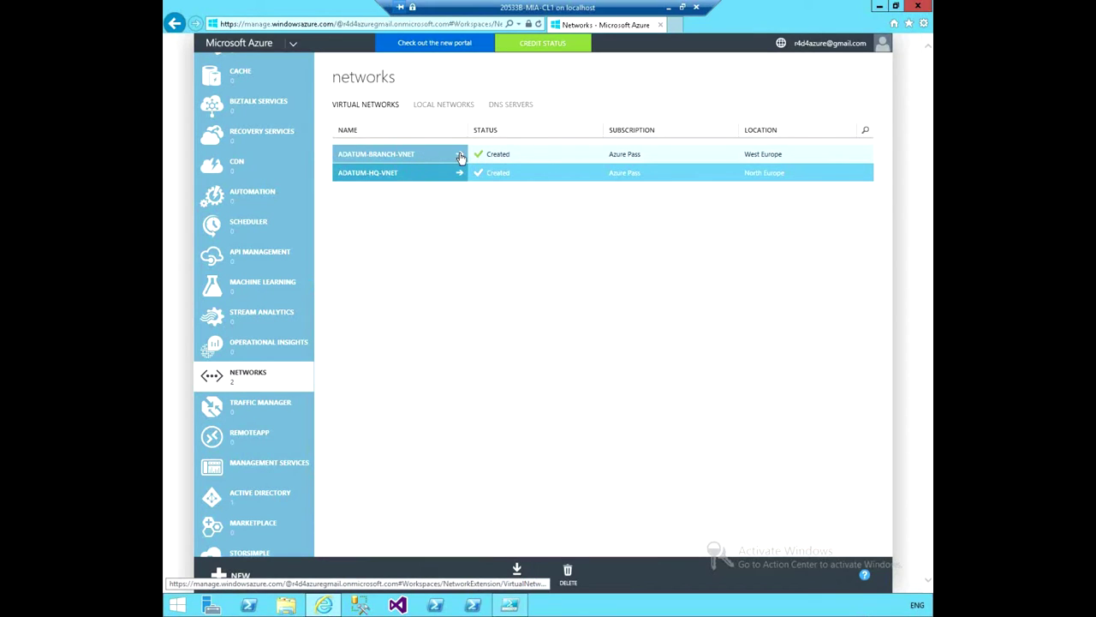
Open ADATUM-BRANCH-VNET's CONFIGURE page showing ADATUM-DNS, 10.0.2.0/24 and Subnet-1.
click(459, 158)
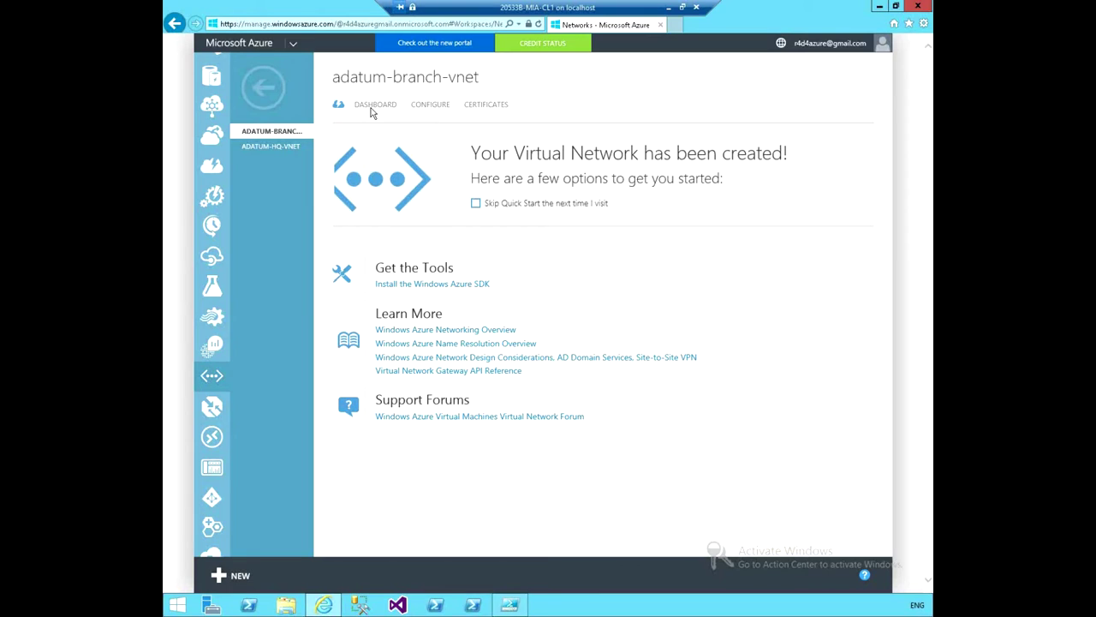
click(430, 106)
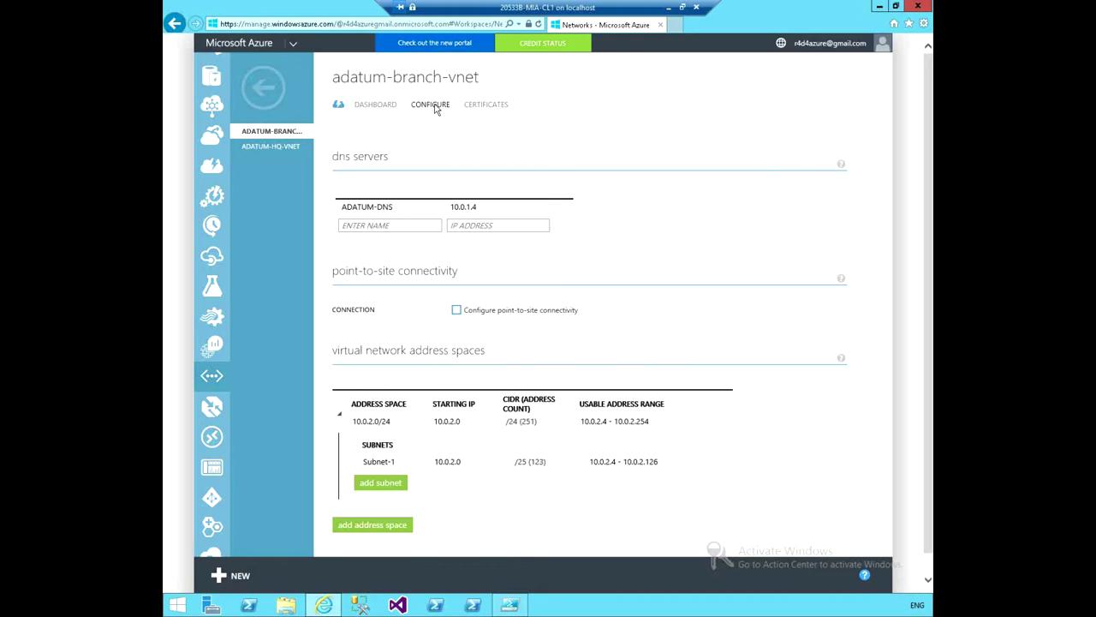
Return to the ISE, close Untitled1.ps1 without saving, and dismiss the chat notification.
mouse_move(502, 460)
click(510, 605)
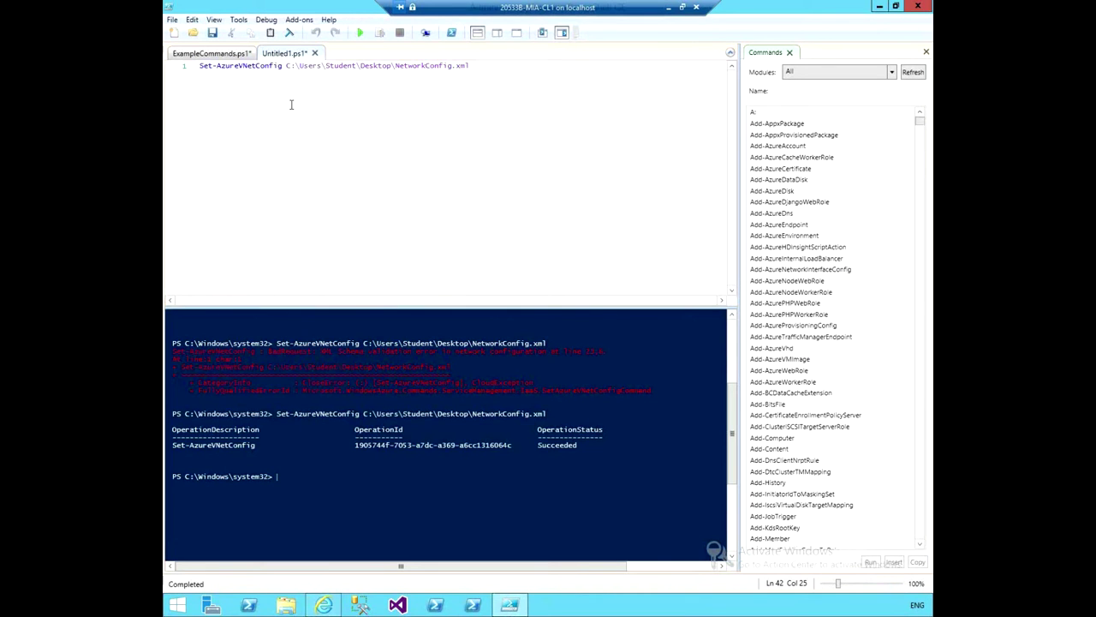
click(314, 53)
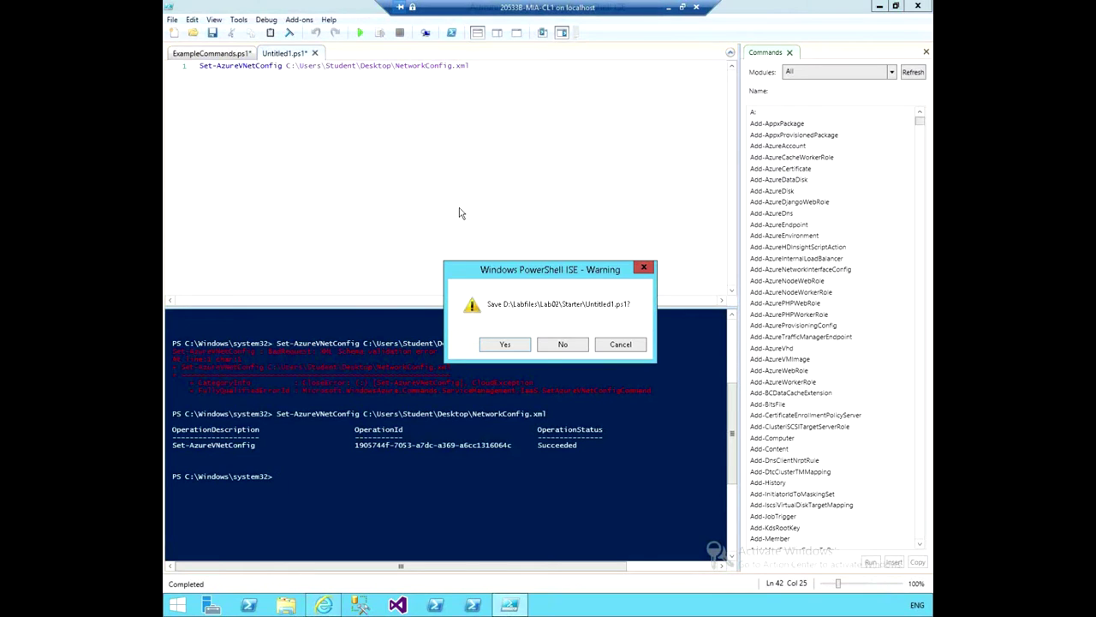
click(563, 345)
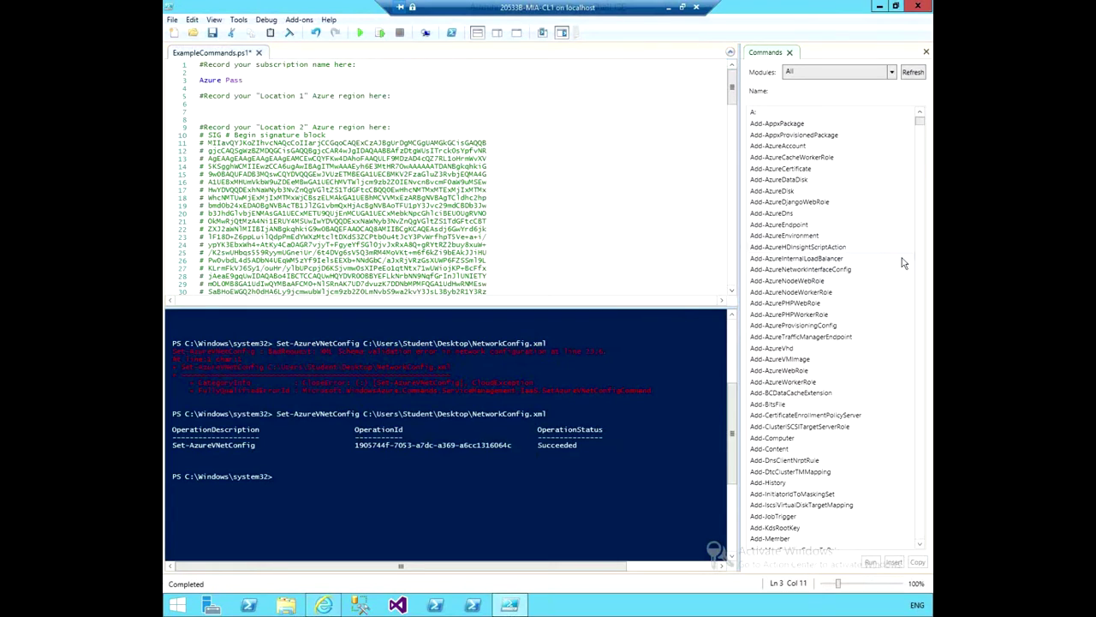
click(905, 198)
Enlarge the console pane and bring up the Open dialog on the Lab02 Starter folder.
click(501, 485)
drag(538, 303, 538, 265)
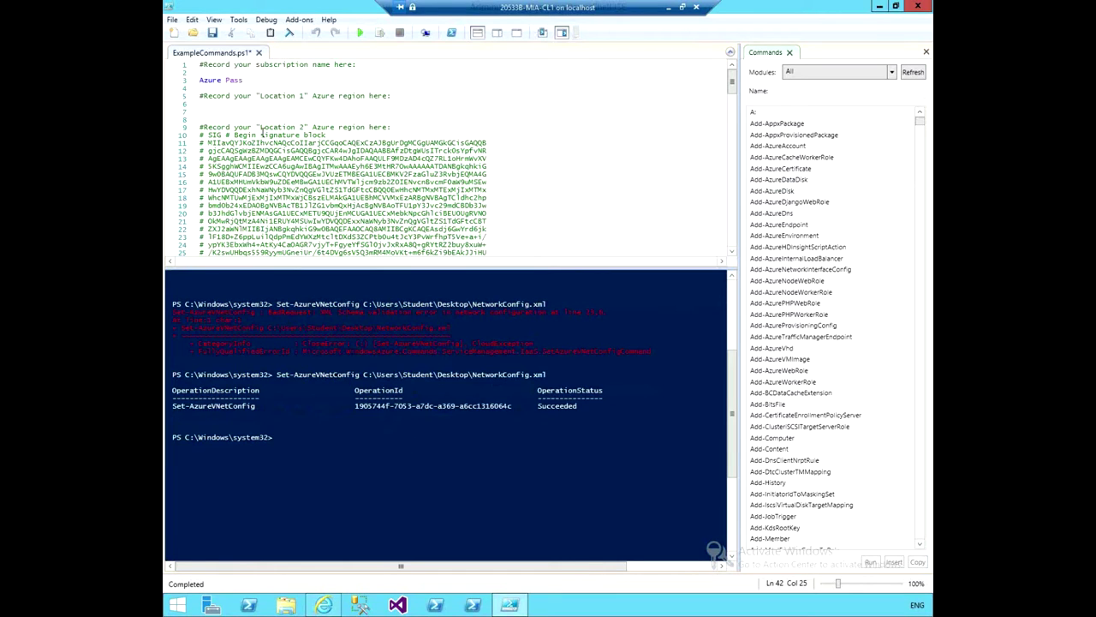
click(192, 34)
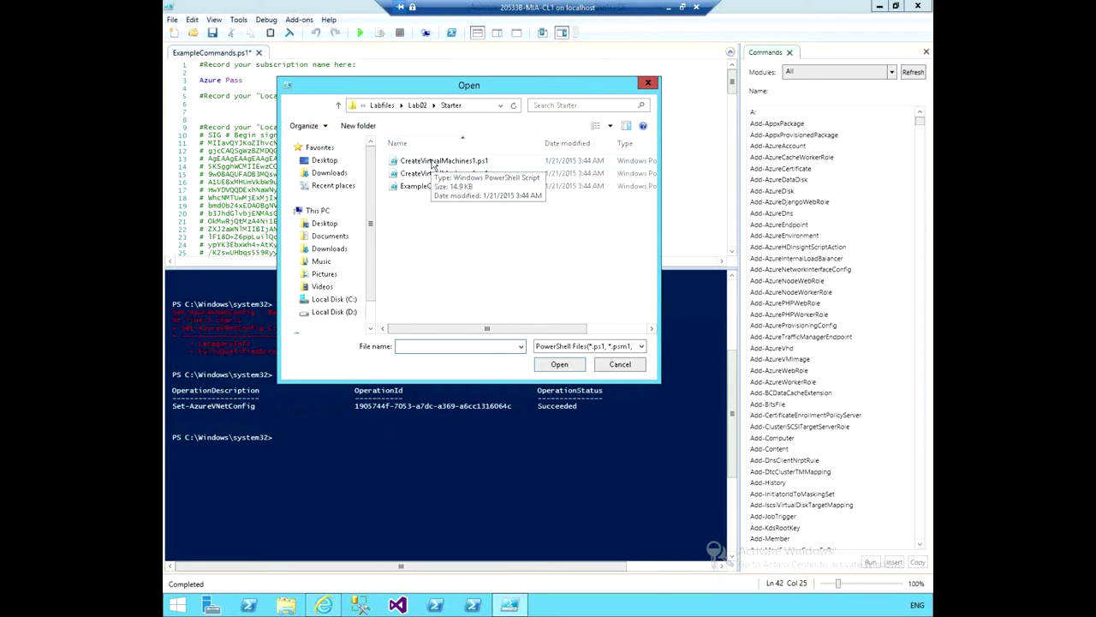
Open CreateVirtualMachines1.ps1 from the Starter folder and scroll through its VM-creation code.
click(433, 164)
click(559, 365)
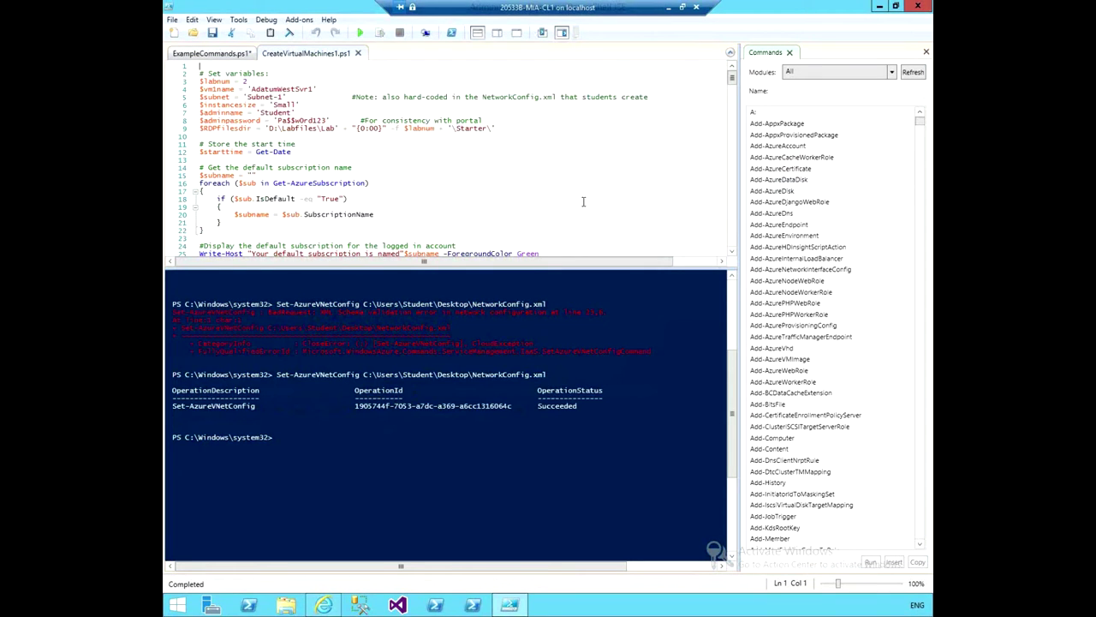
mouse_move(734, 80)
mouse_down()
mouse_move(727, 154)
mouse_move(721, 79)
mouse_up()
scroll(594, 179, down, 8)
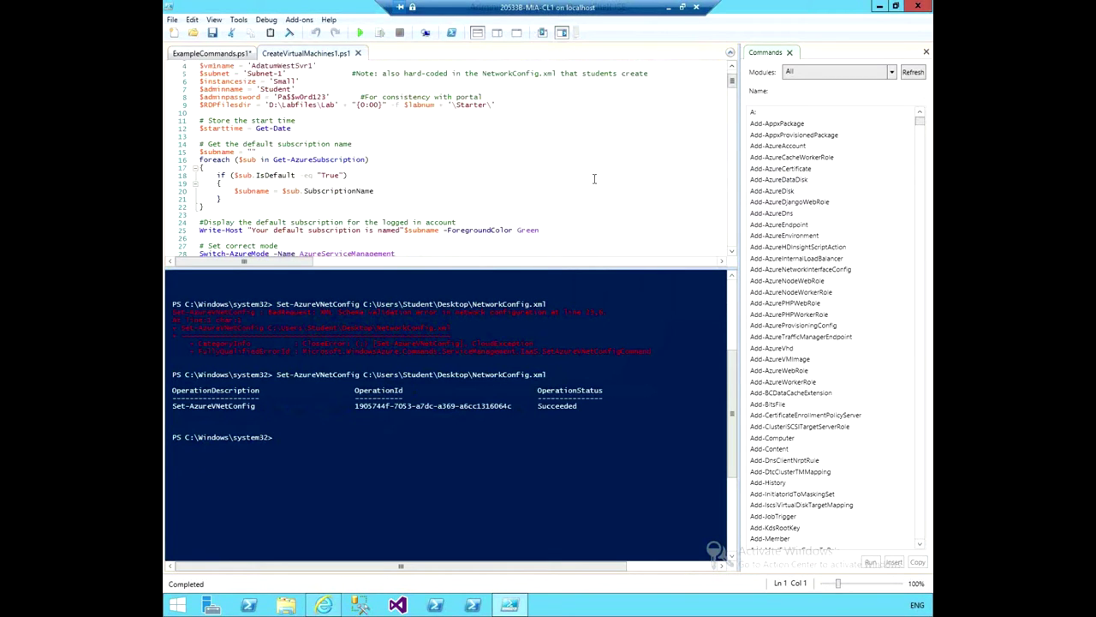
scroll(591, 171, down, 4)
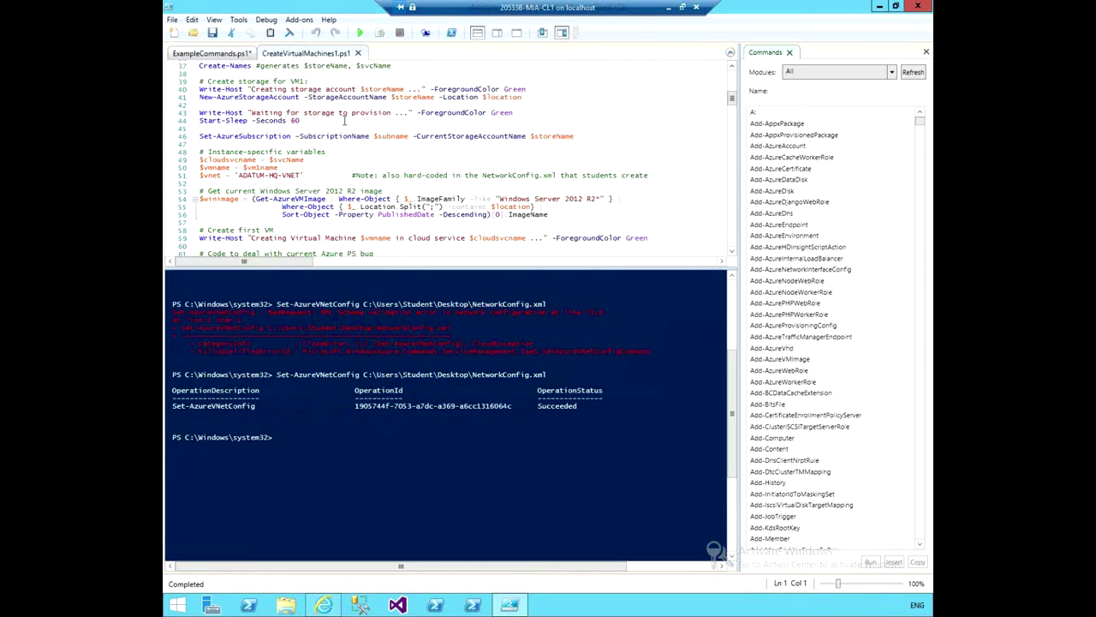
scroll(376, 239, down, 2)
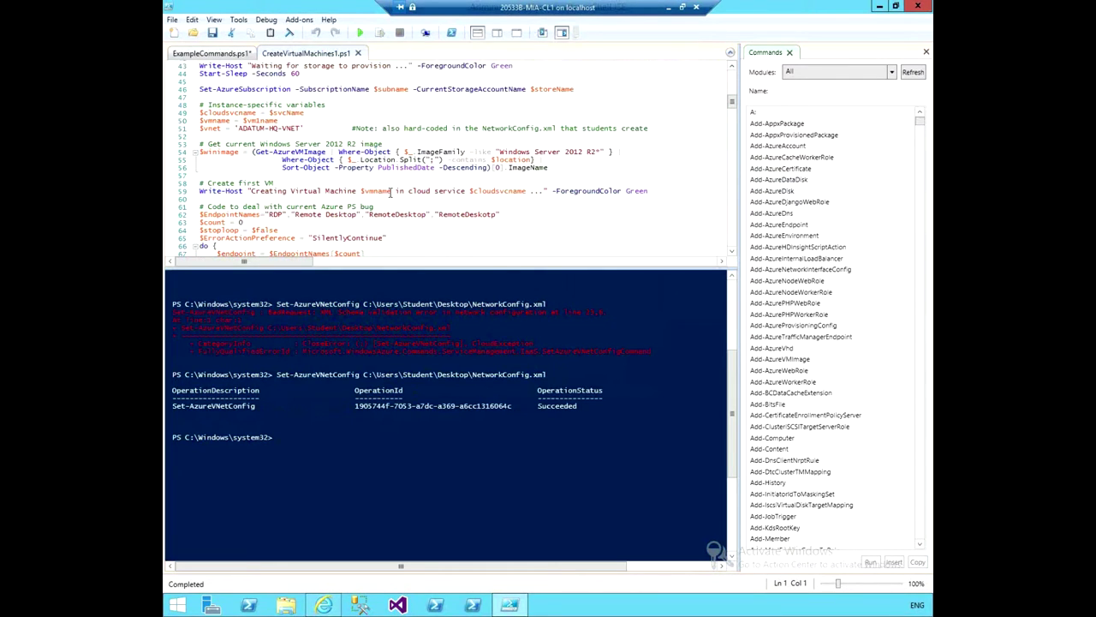
scroll(408, 208, up, 8)
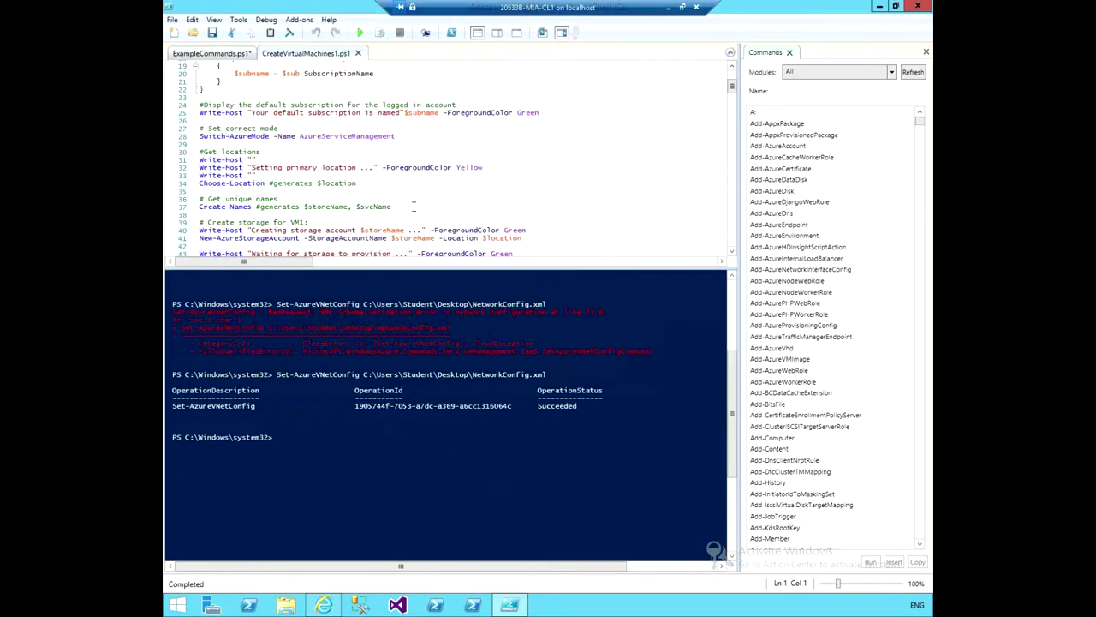
scroll(414, 206, up, 6)
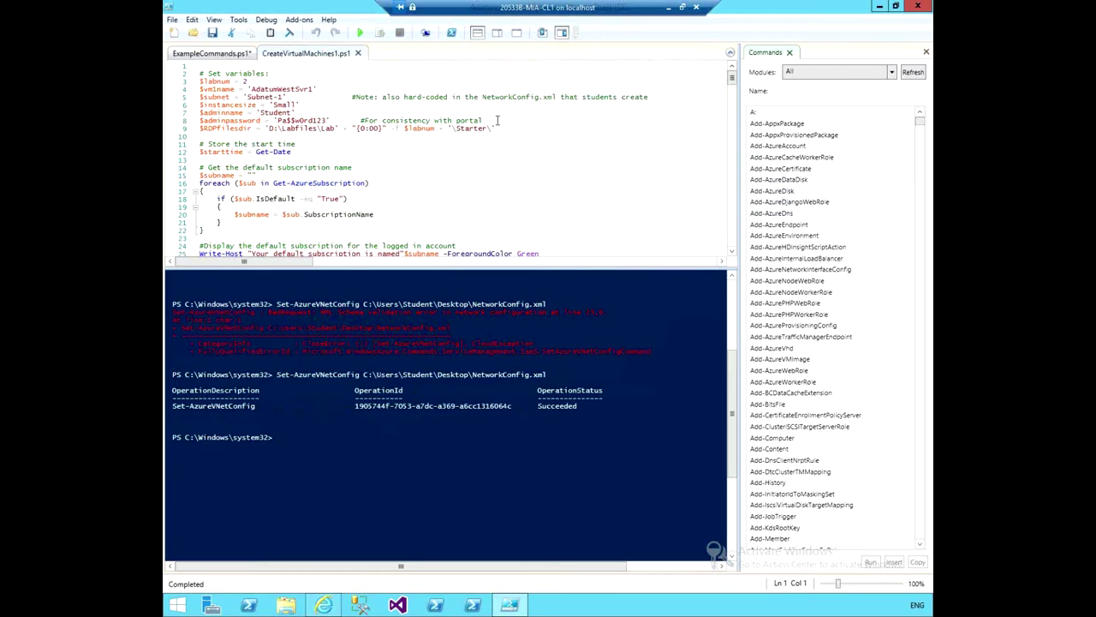
Close ExampleCommands.ps1 without saving and put focus at the console prompt.
click(253, 55)
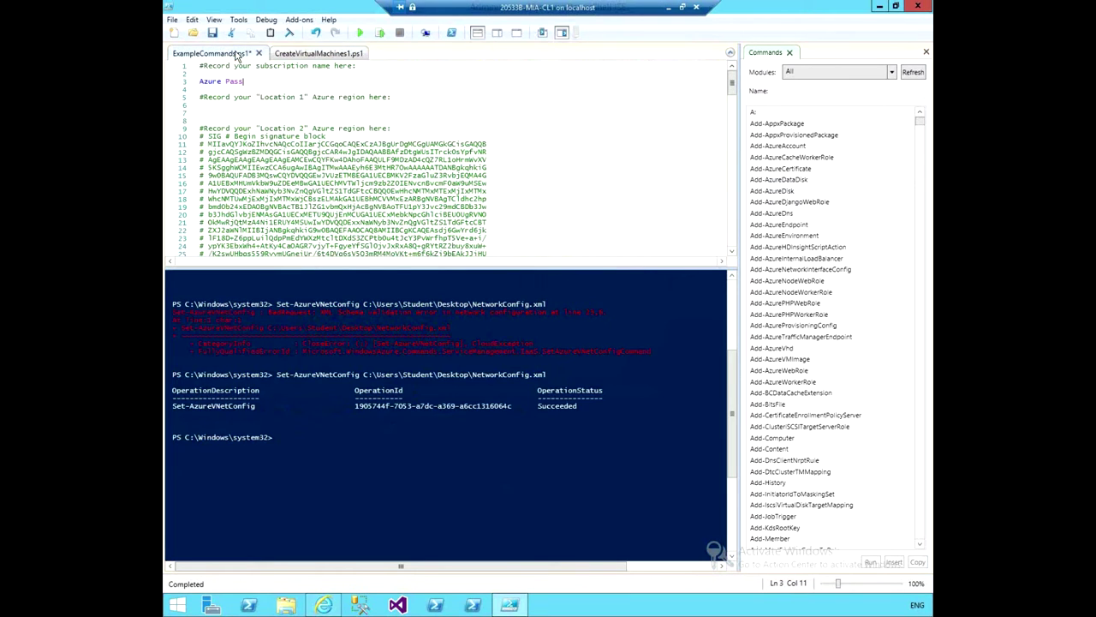
click(259, 53)
click(579, 344)
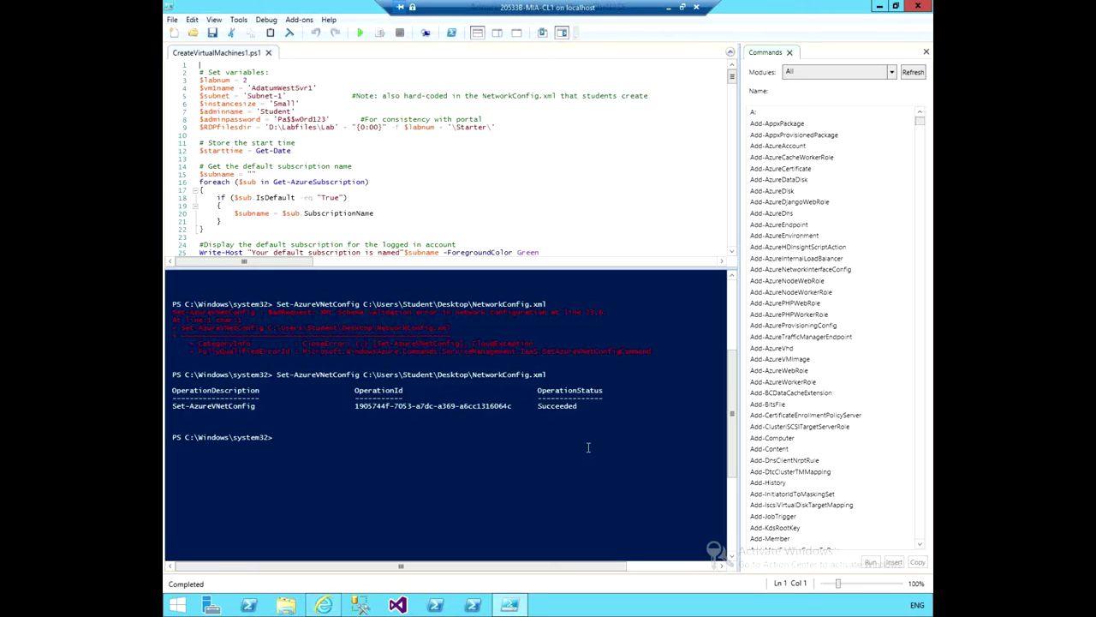
click(580, 450)
Run Setup-Azure at the console, Tab-completing it from 'setup-a'.
text(setu)
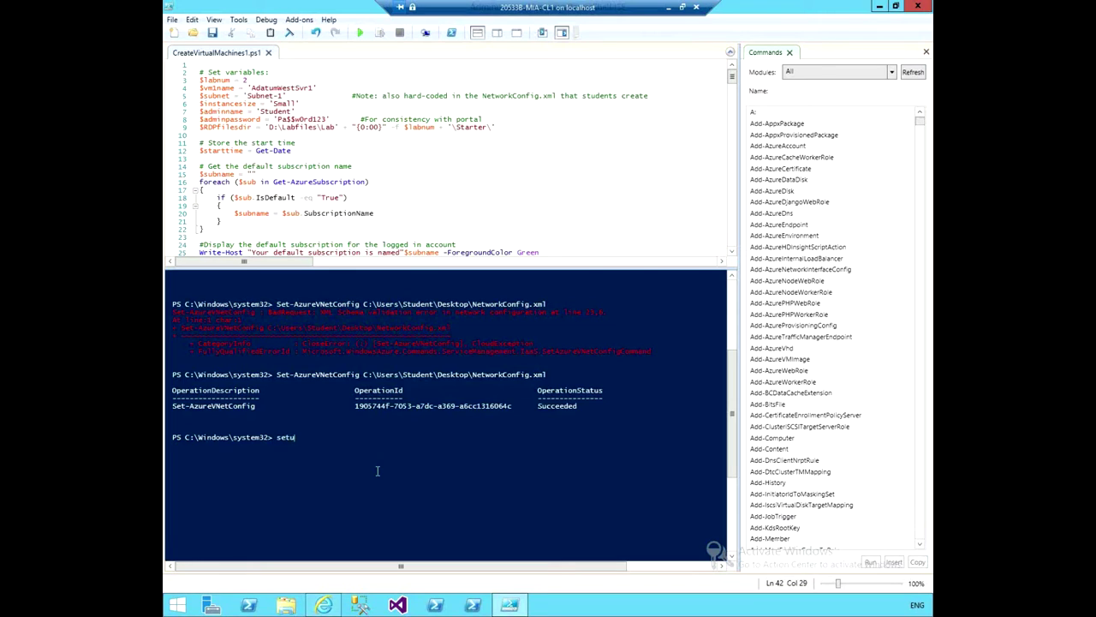
text(p-a)
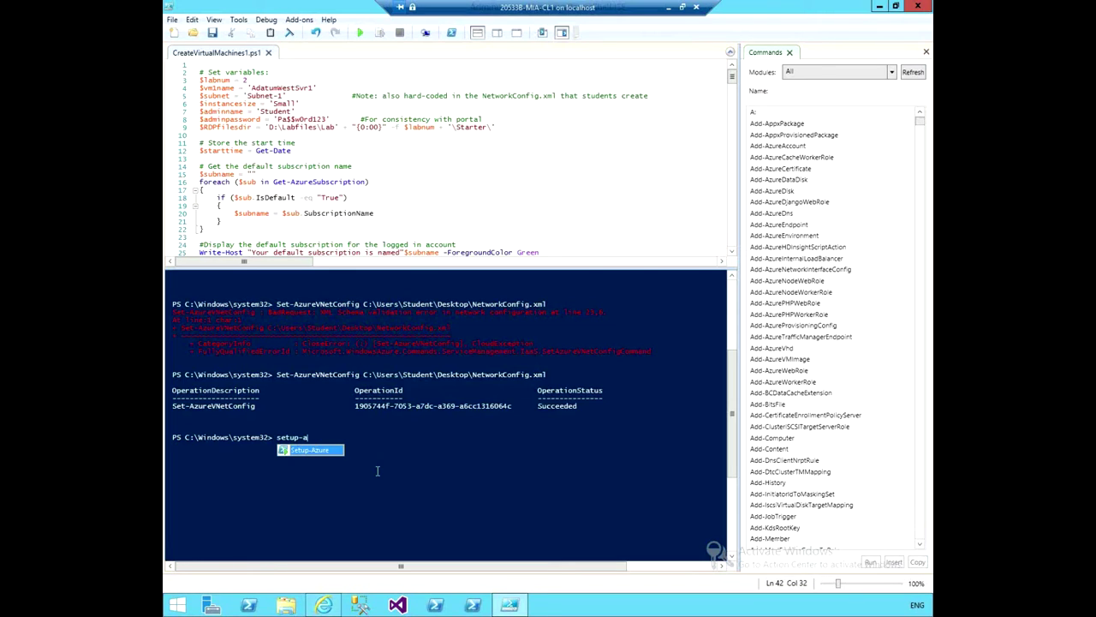
key(Tab)
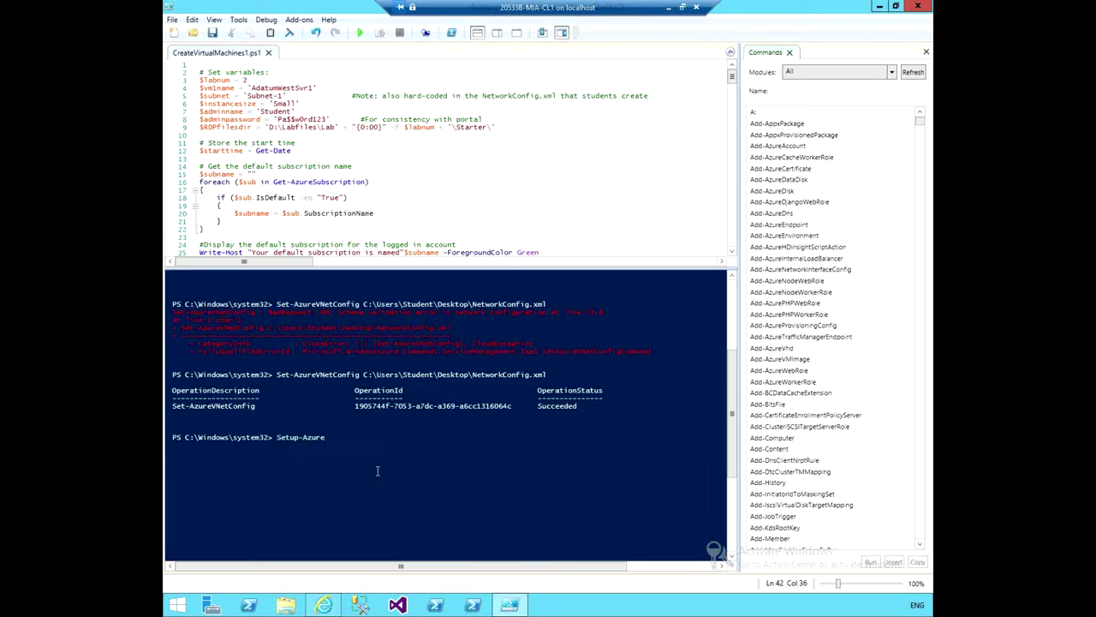
key(Return)
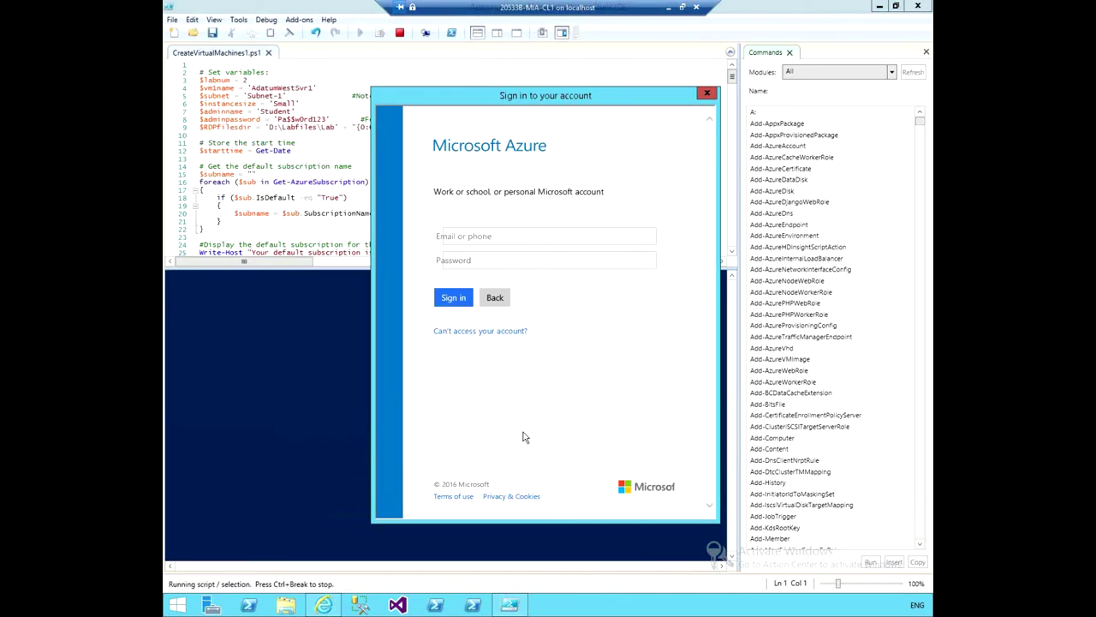
Sign in to the Microsoft Azure account with its e-mail address and password.
key(Tab)
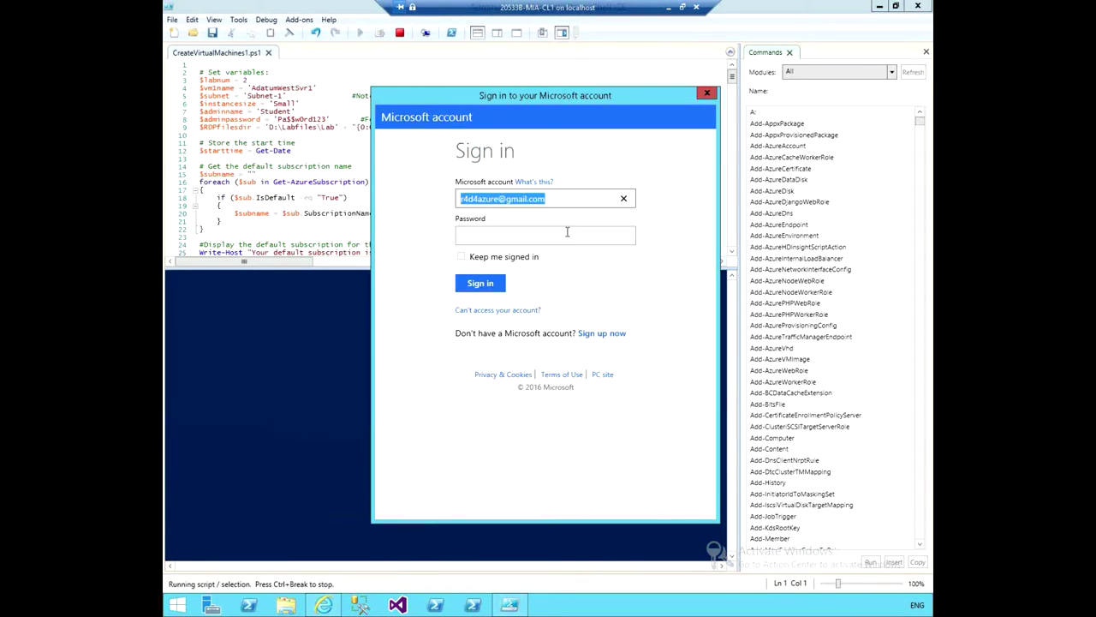
click(569, 235)
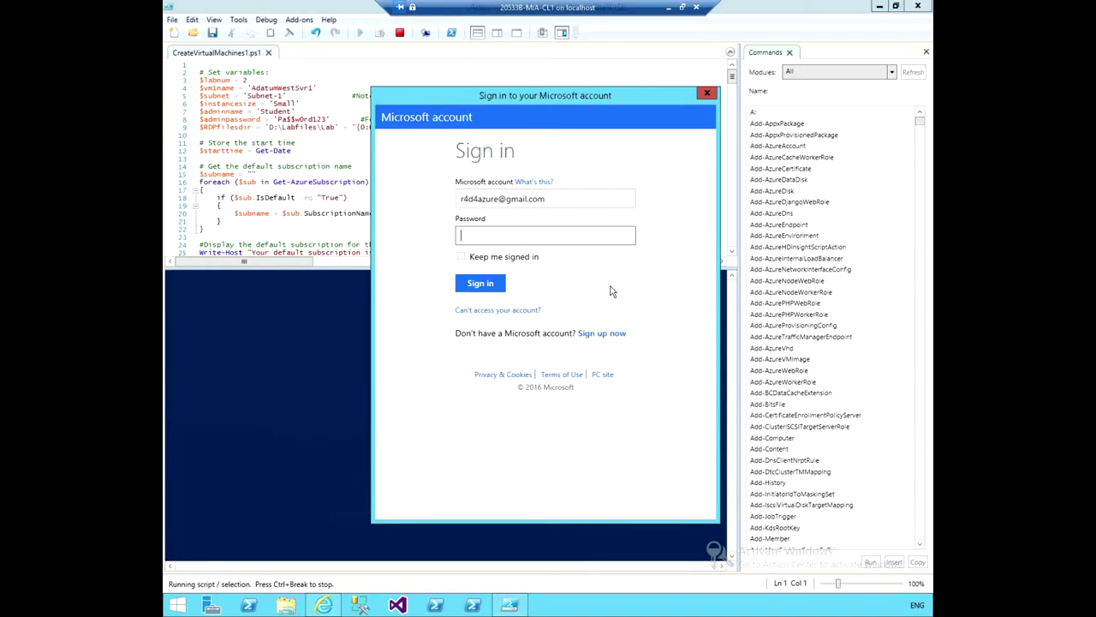
text(********)
key(BackSpace)
key(BackSpace)
key(BackSpace)
key(BackSpace)
key(BackSpace)
key(BackSpace)
key(BackSpace)
key(BackSpace)
text(**********)
text(3)
key(Return)
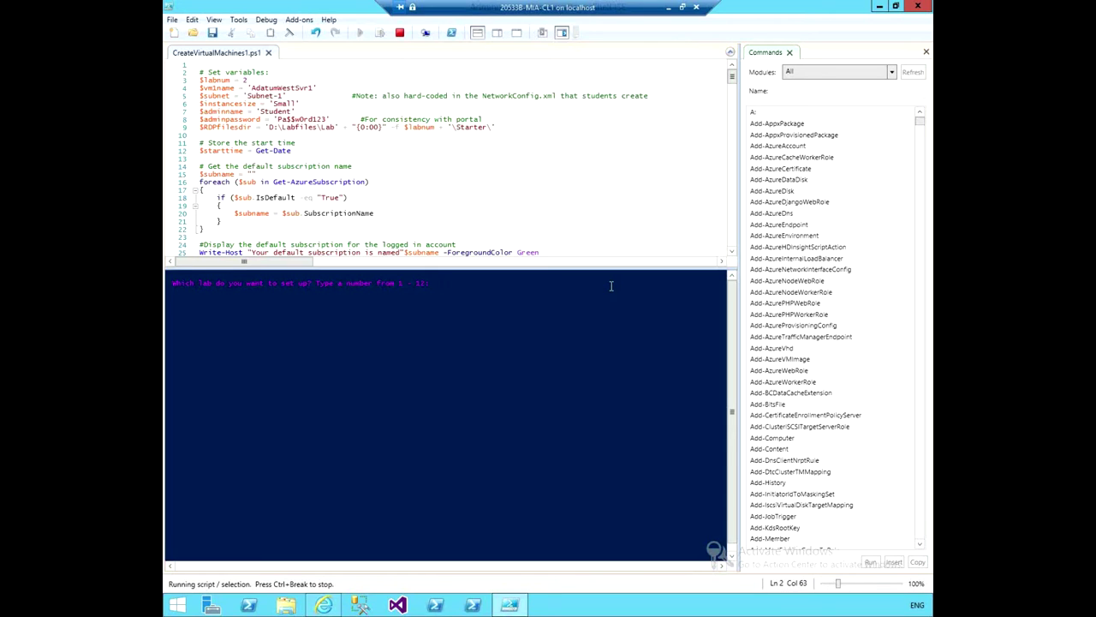
Choose lab 2 at the setup prompt and confirm it with y.
text(2)
key(Return)
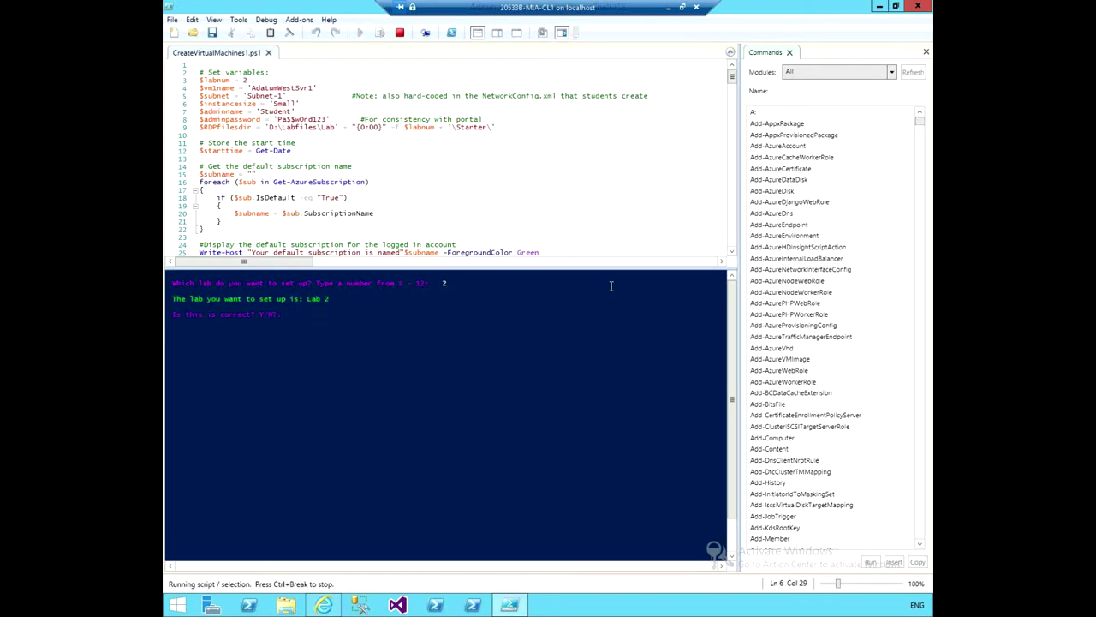
text(y)
key(Return)
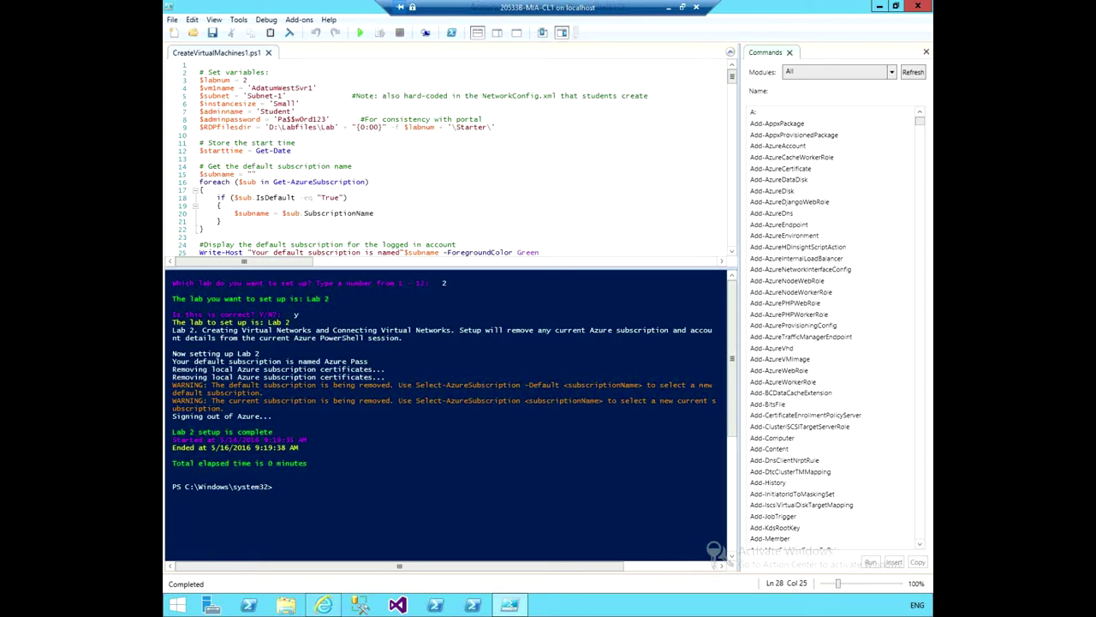
Run CreateVirtualMachines1.ps1 from the top, stopping it when the region prompt errors.
click(415, 177)
click(201, 72)
click(361, 32)
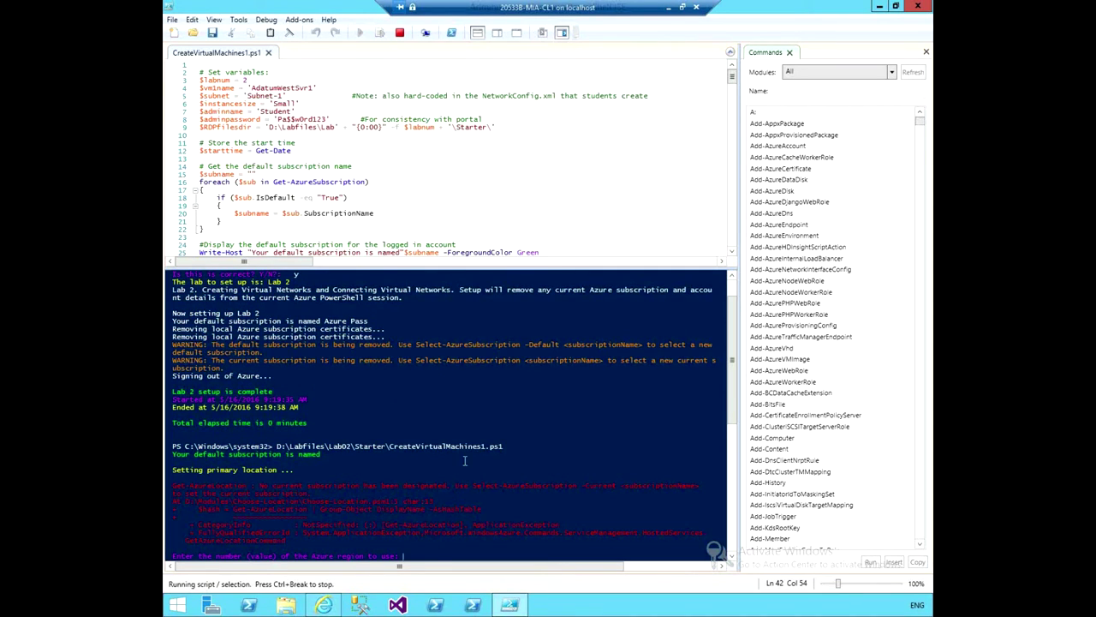
click(400, 35)
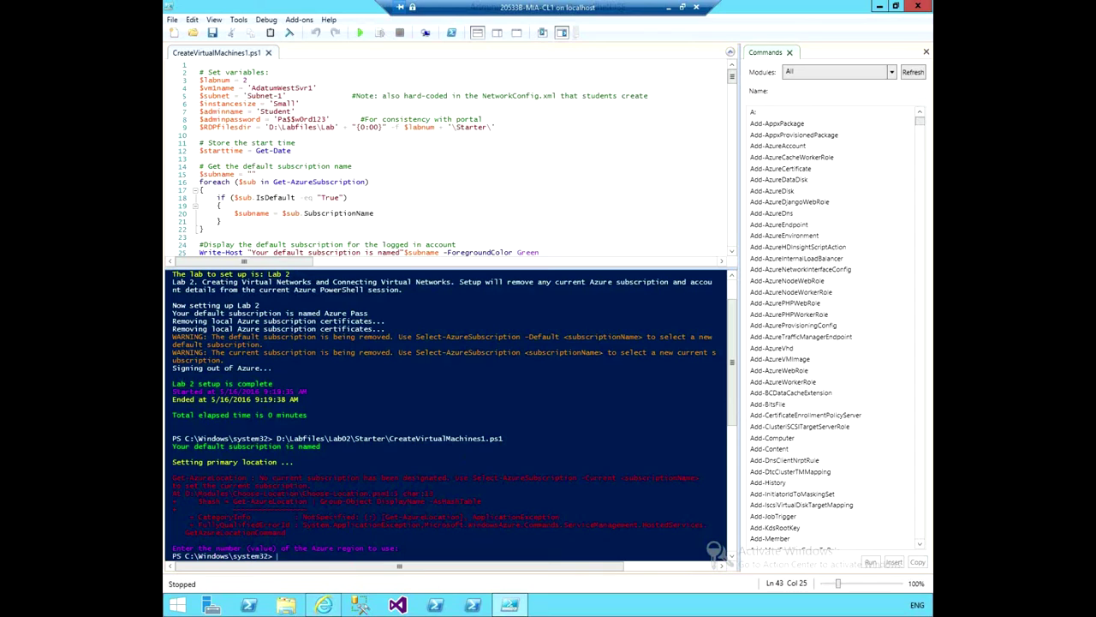
Run Get-AzureSubscription in the console, which returns no subscriptions.
text(get-azure)
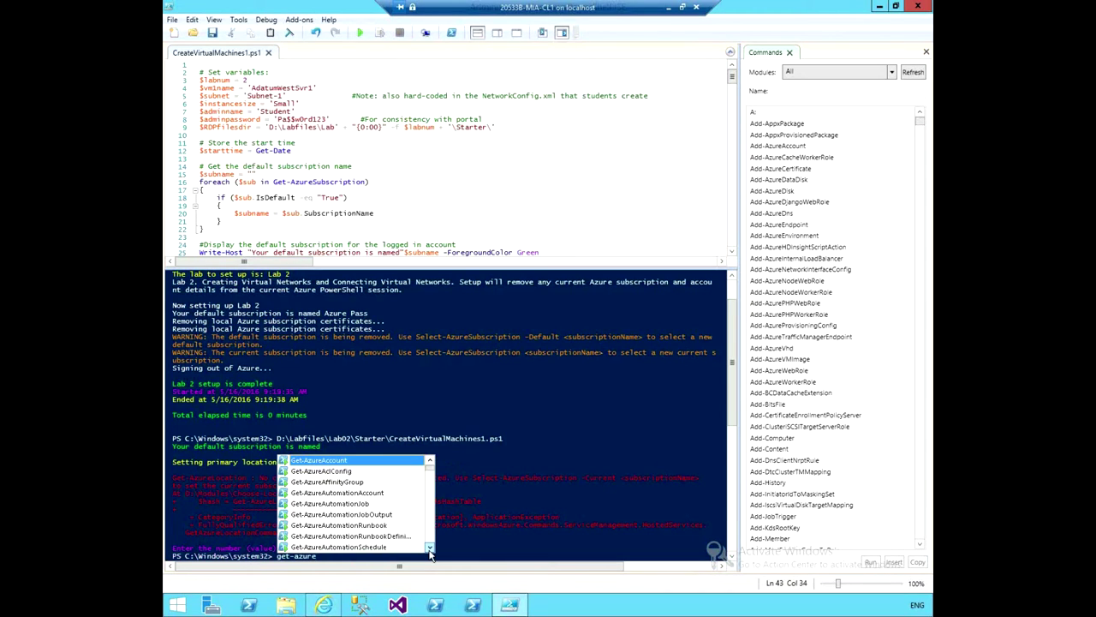
text(su)
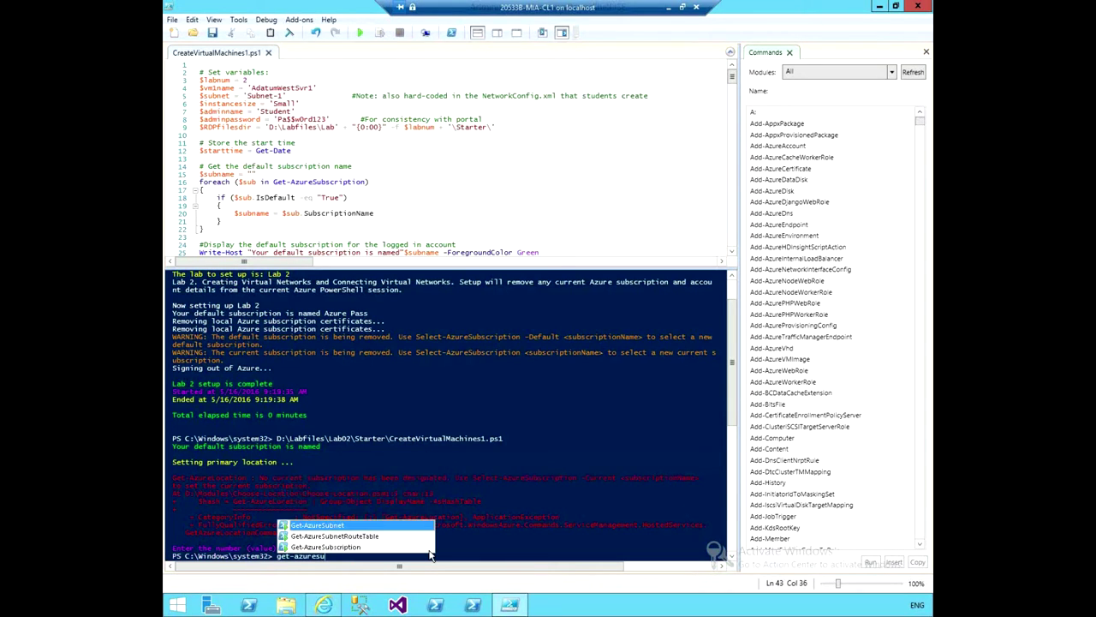
double_click(430, 550)
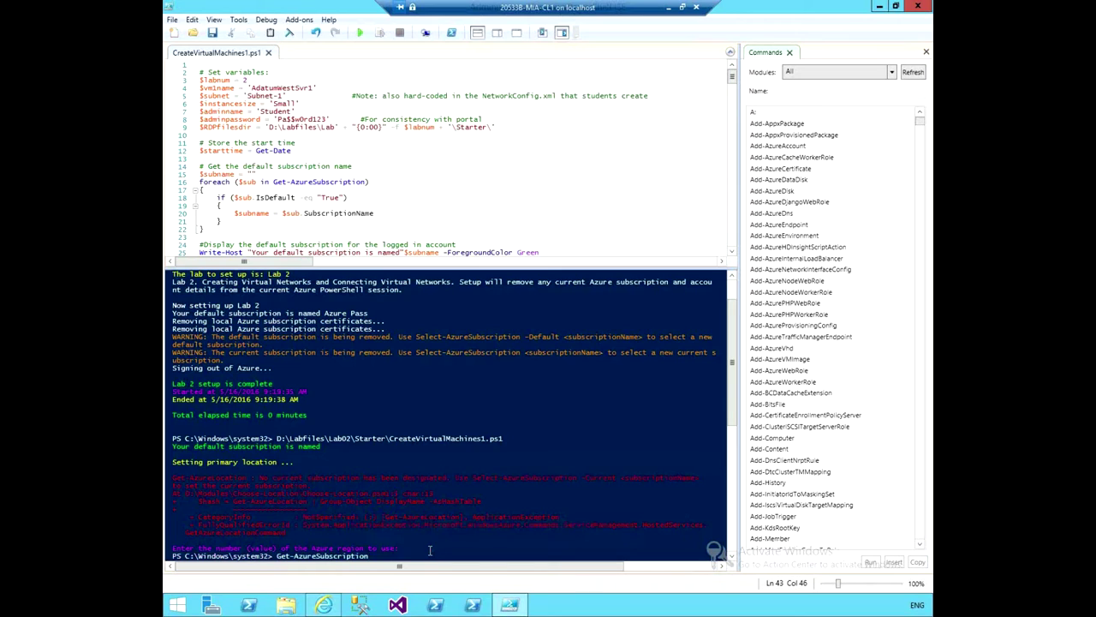
key(Return)
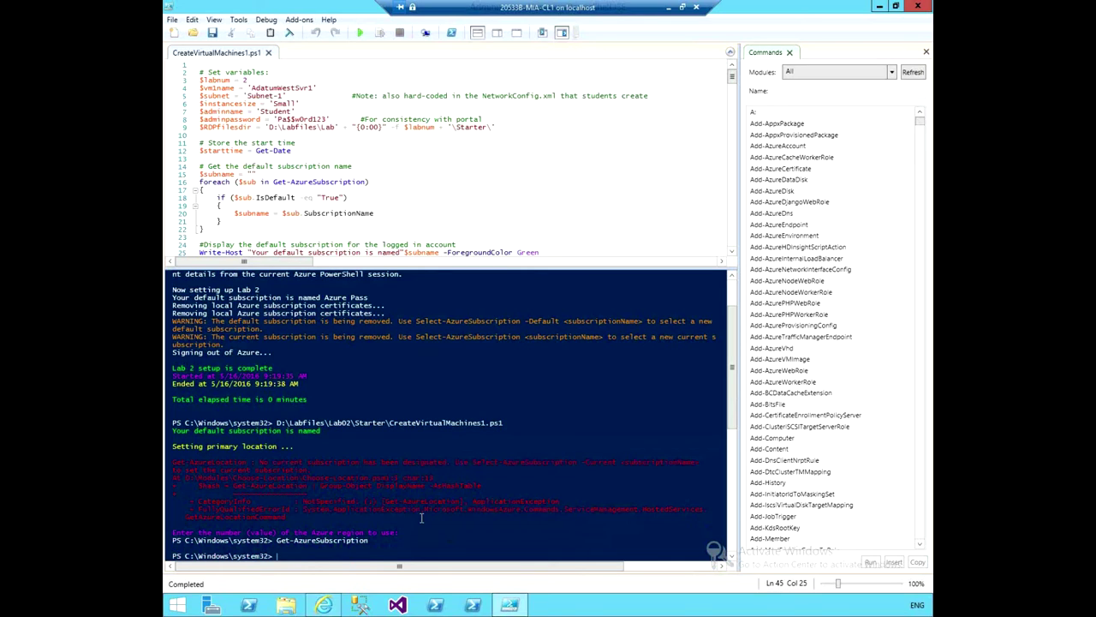
Run Add-AzureAccount from the console to open the Microsoft Azure sign-in window.
text(add-)
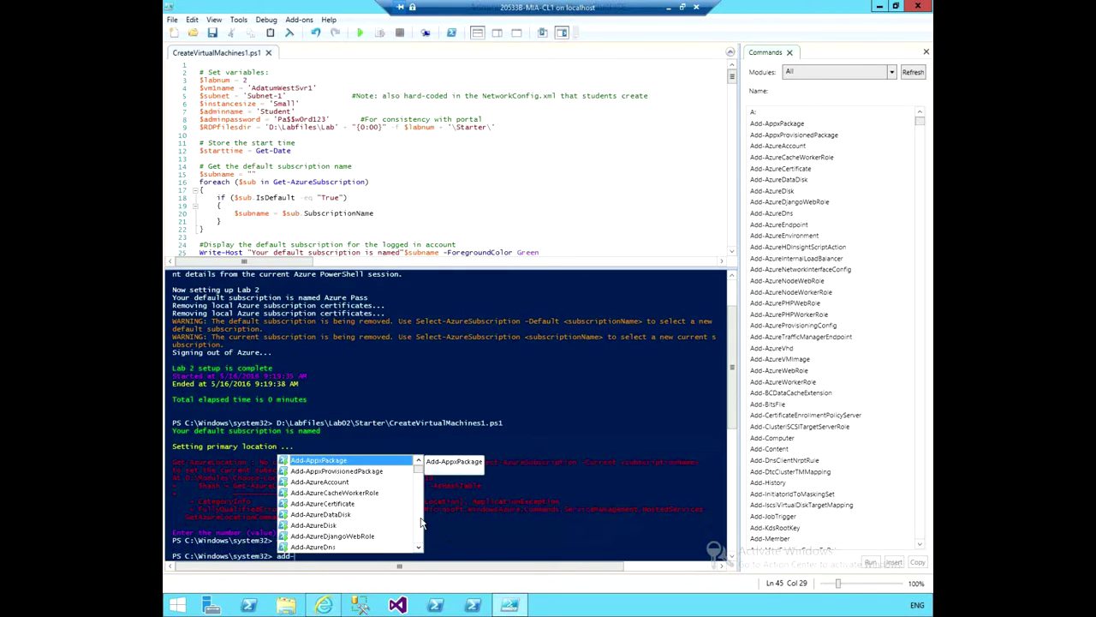
text(az)
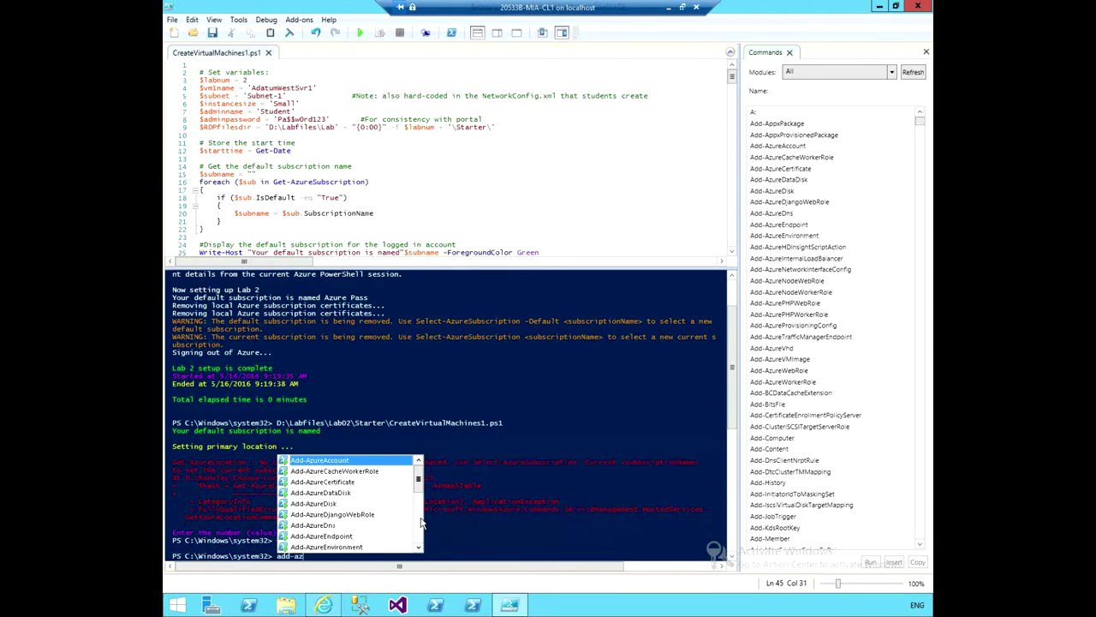
text(uer)
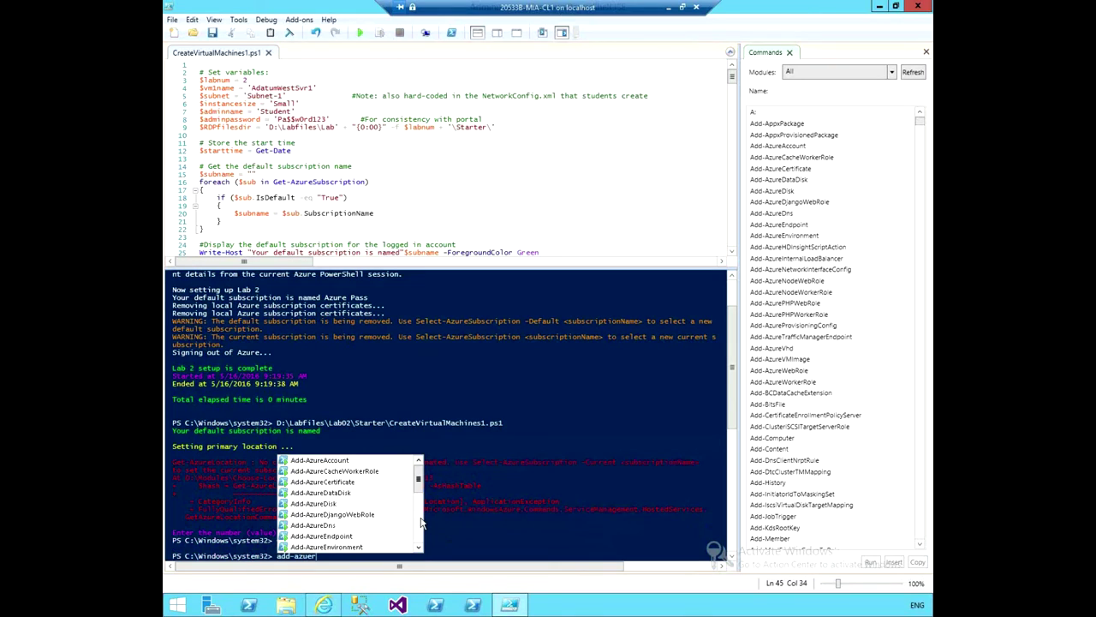
key(Down)
key(Return)
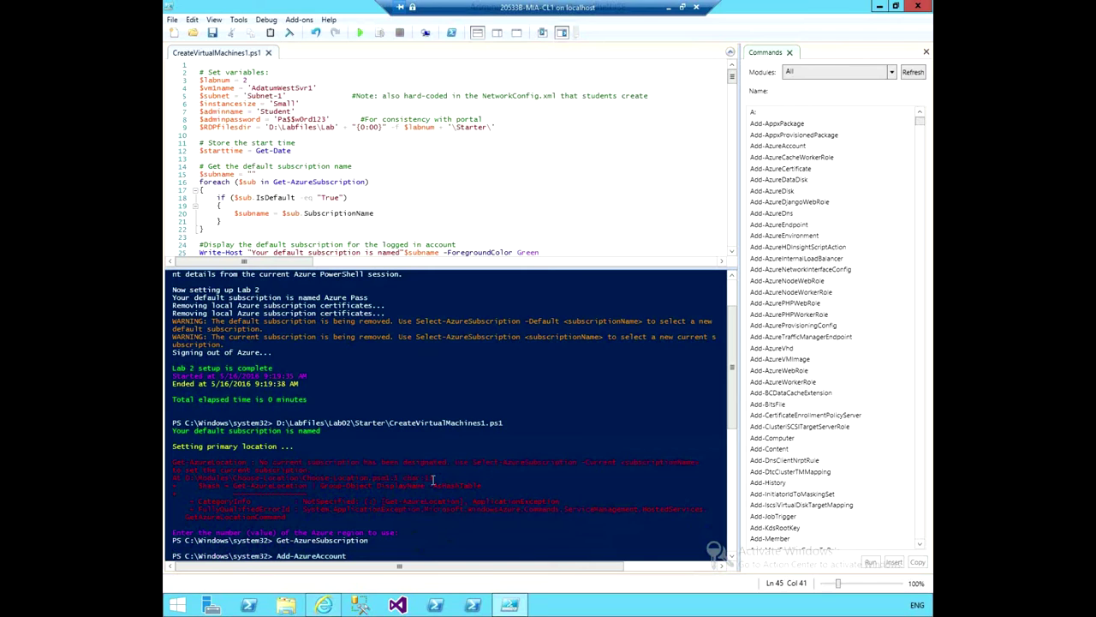
key(Return)
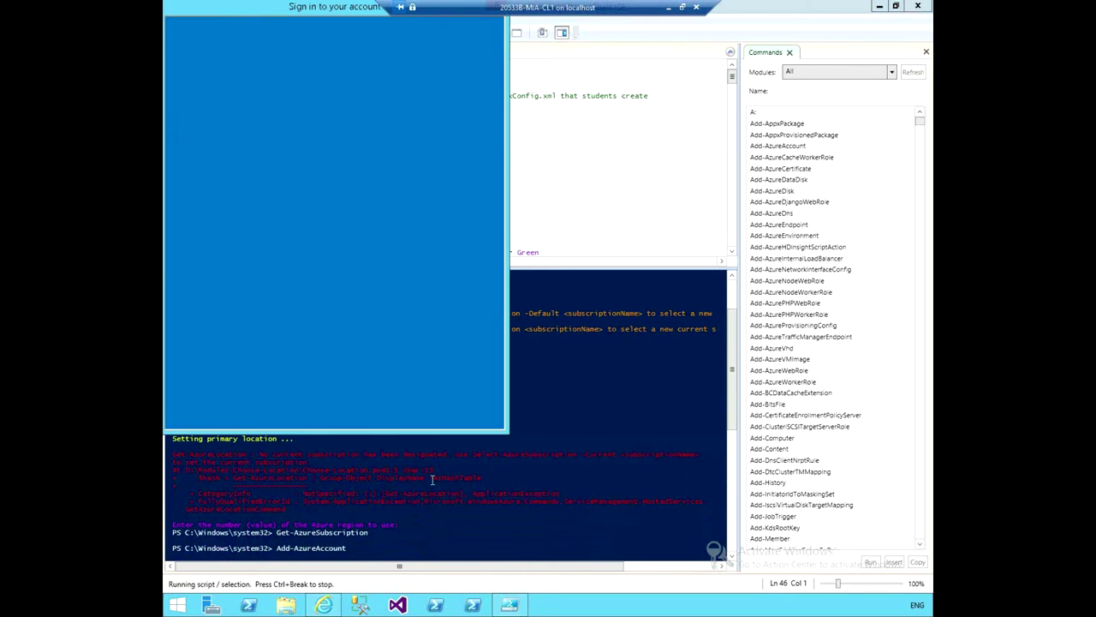
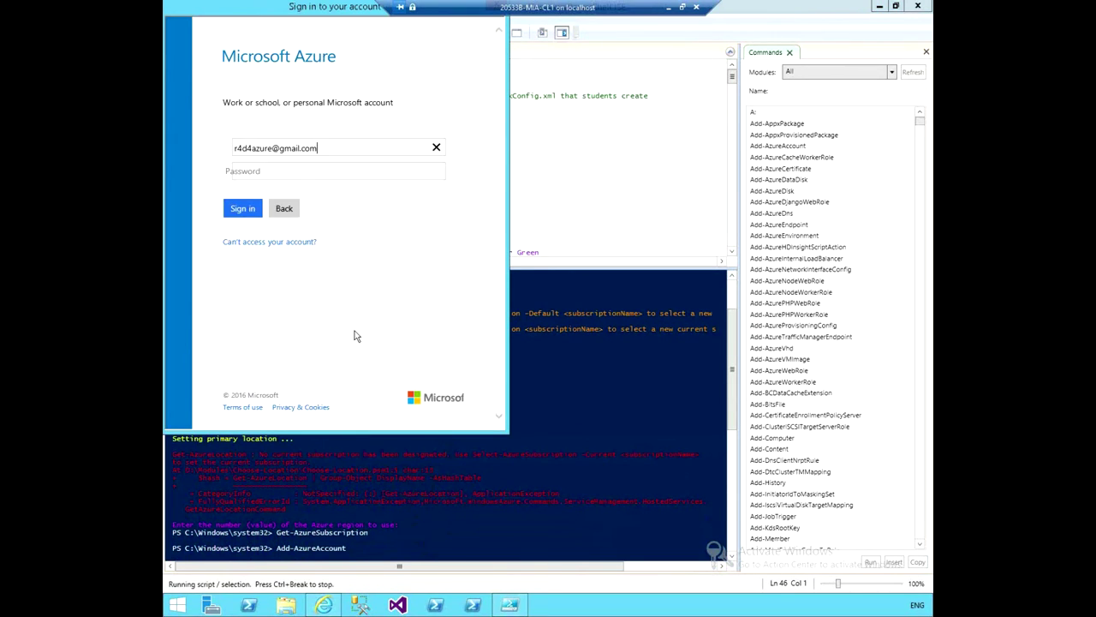
Enter the account e-mail and a password in the sign-in dialog; the password is rejected.
key(Tab)
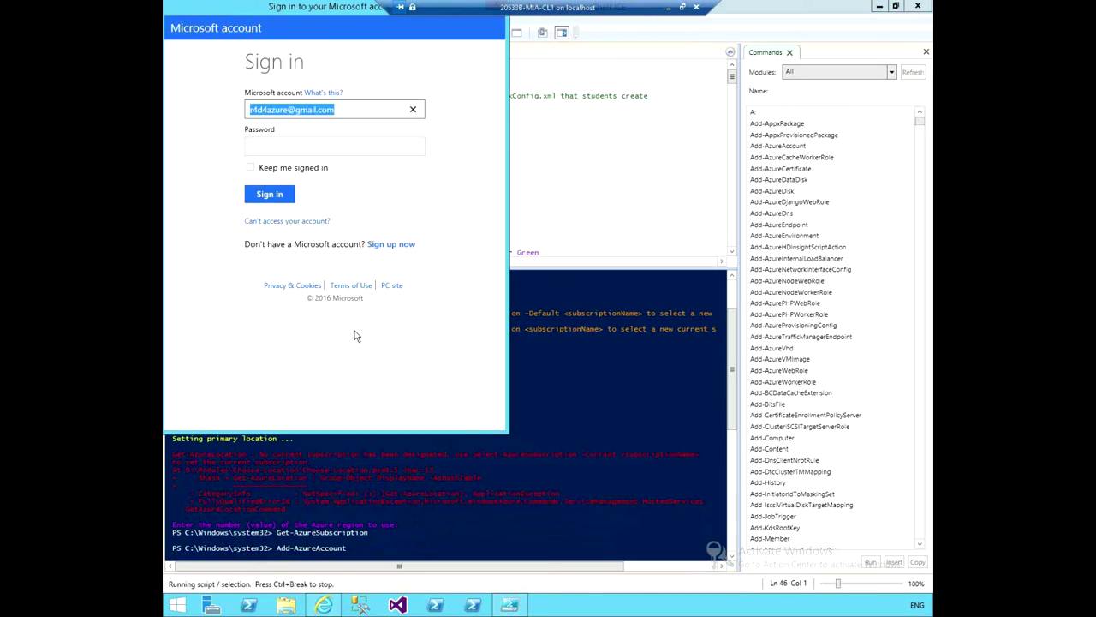
click(332, 144)
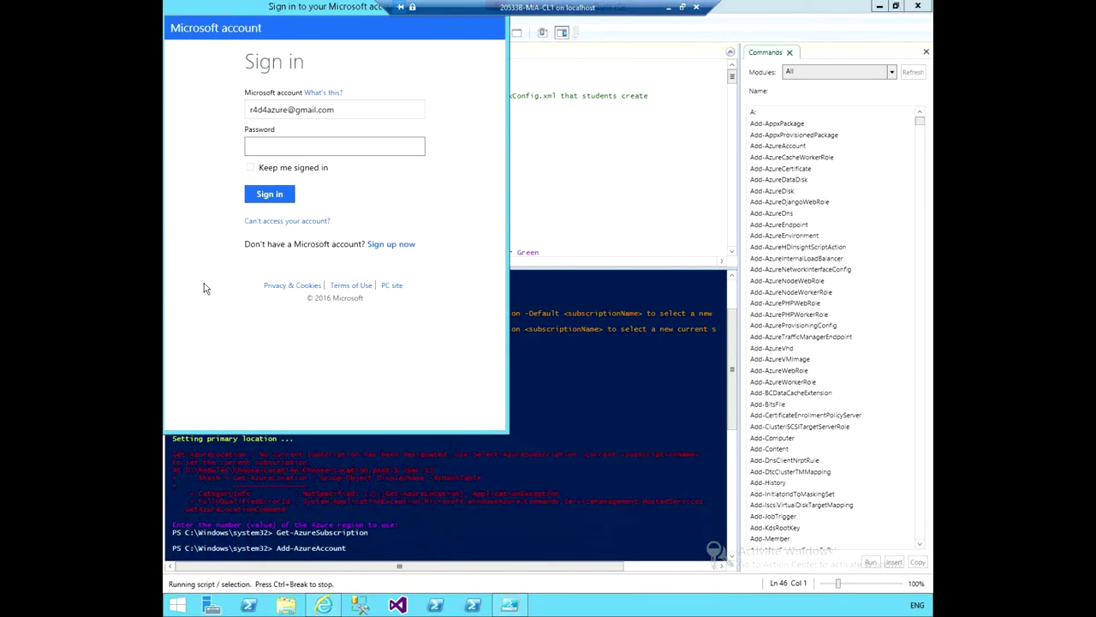
text(•••••••••)
key(Return)
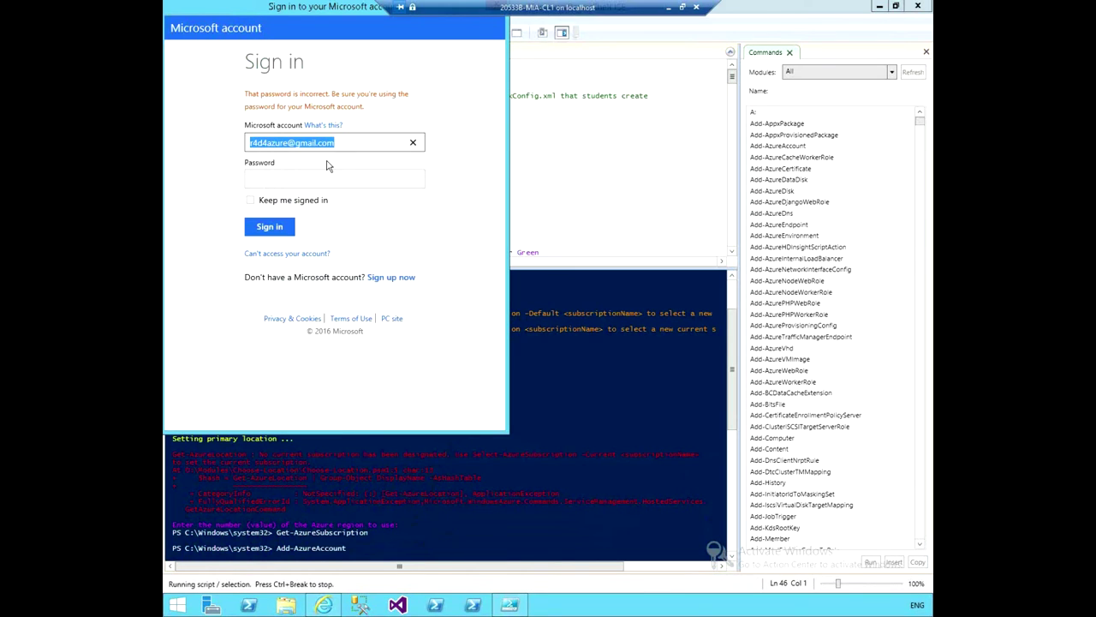
click(325, 178)
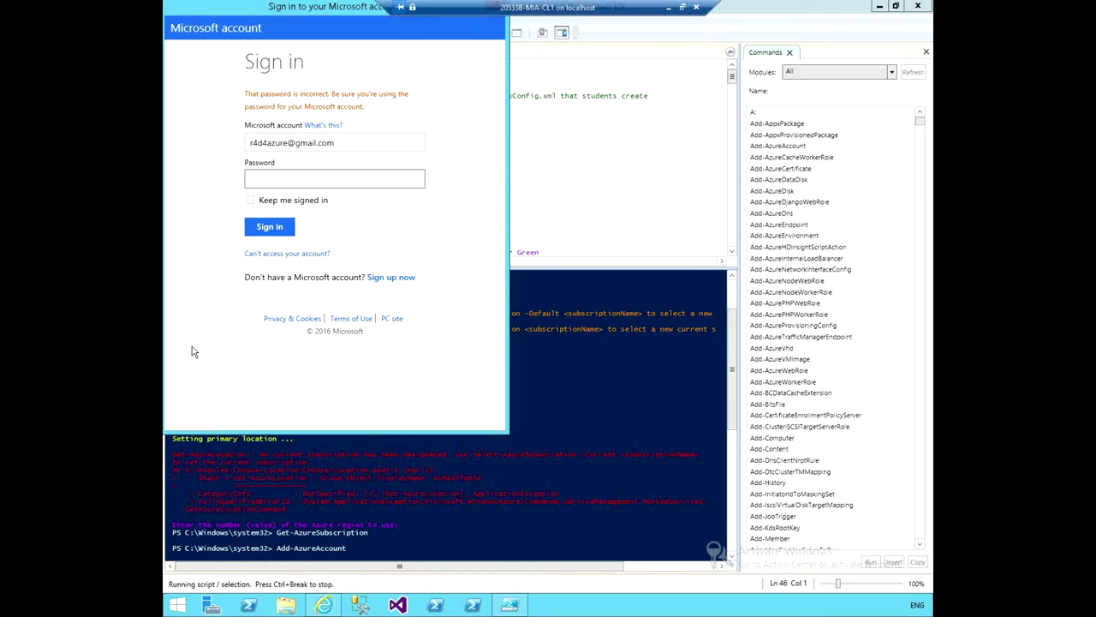
Bring the Azure portal forward, go back to the networks list and check the account menu.
click(324, 605)
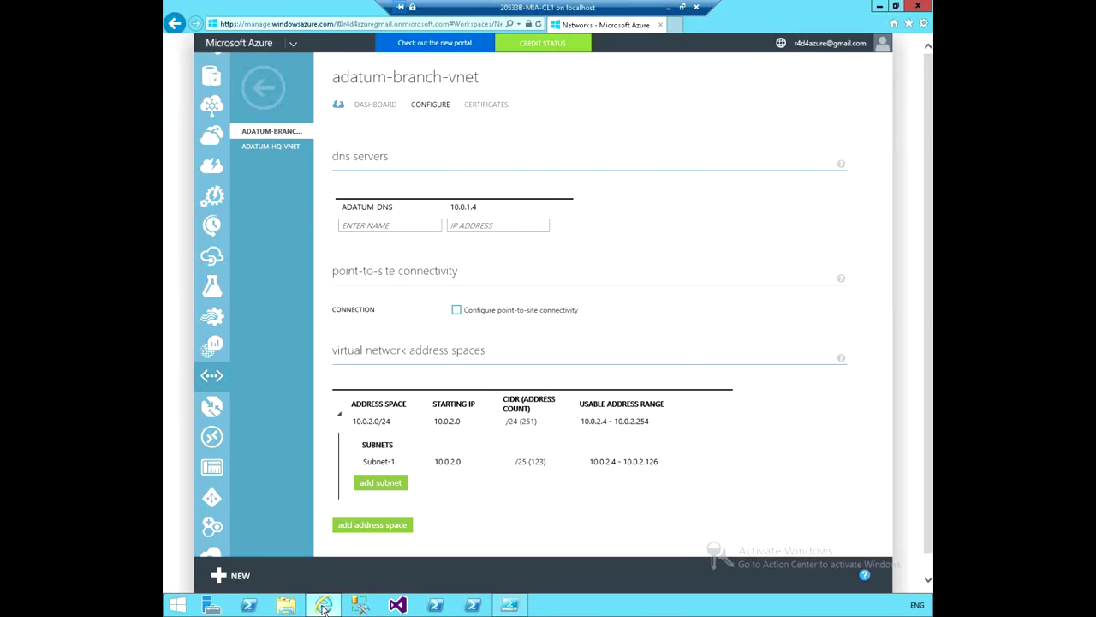
click(264, 86)
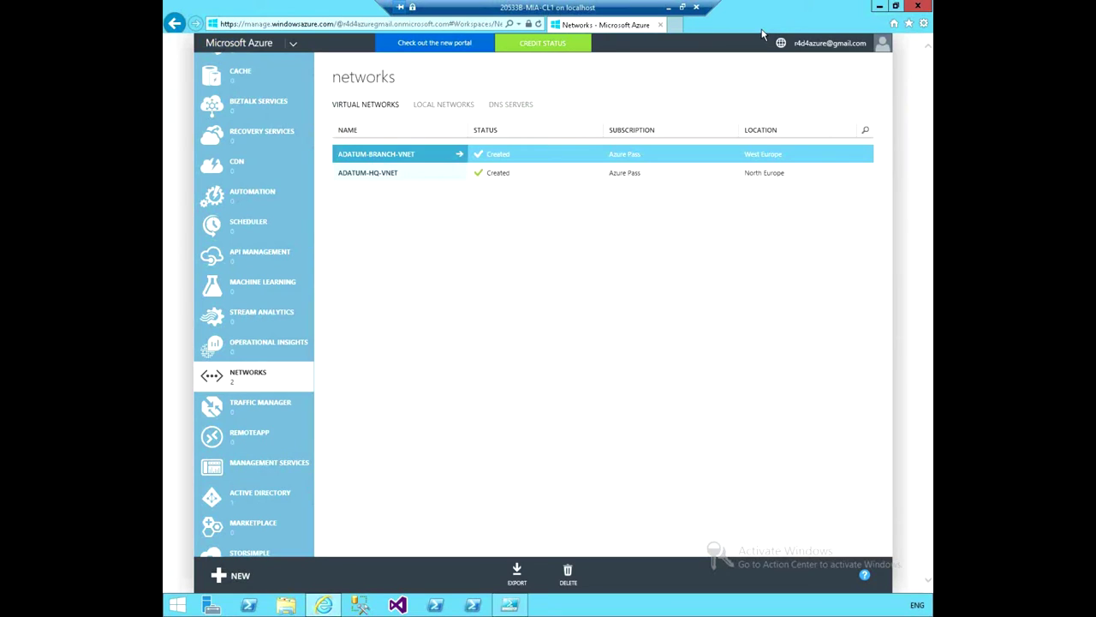
click(822, 47)
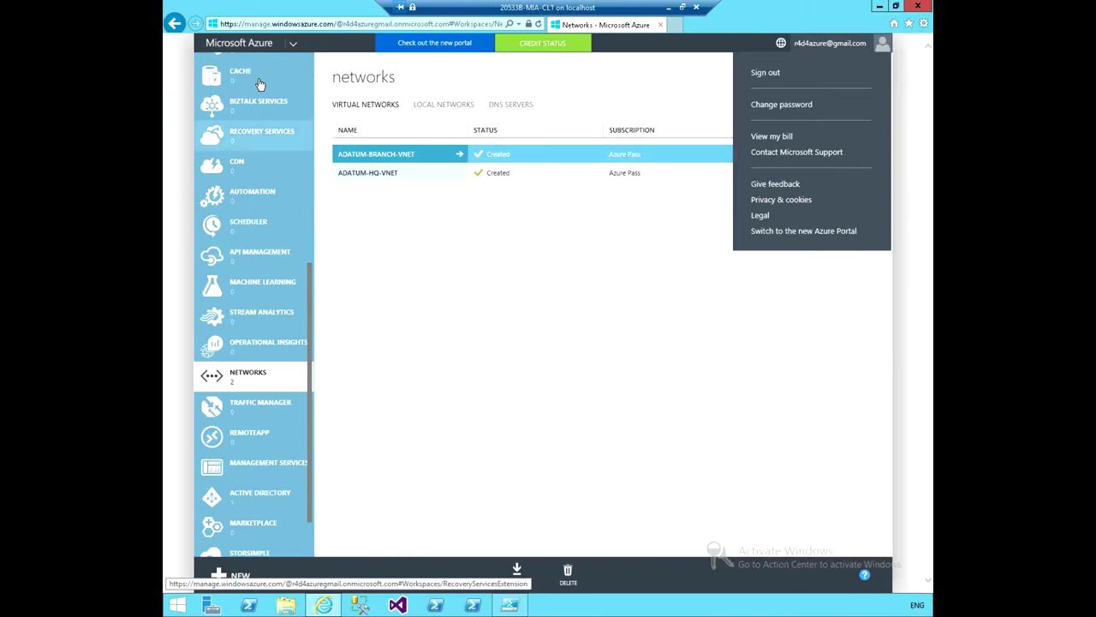
click(443, 318)
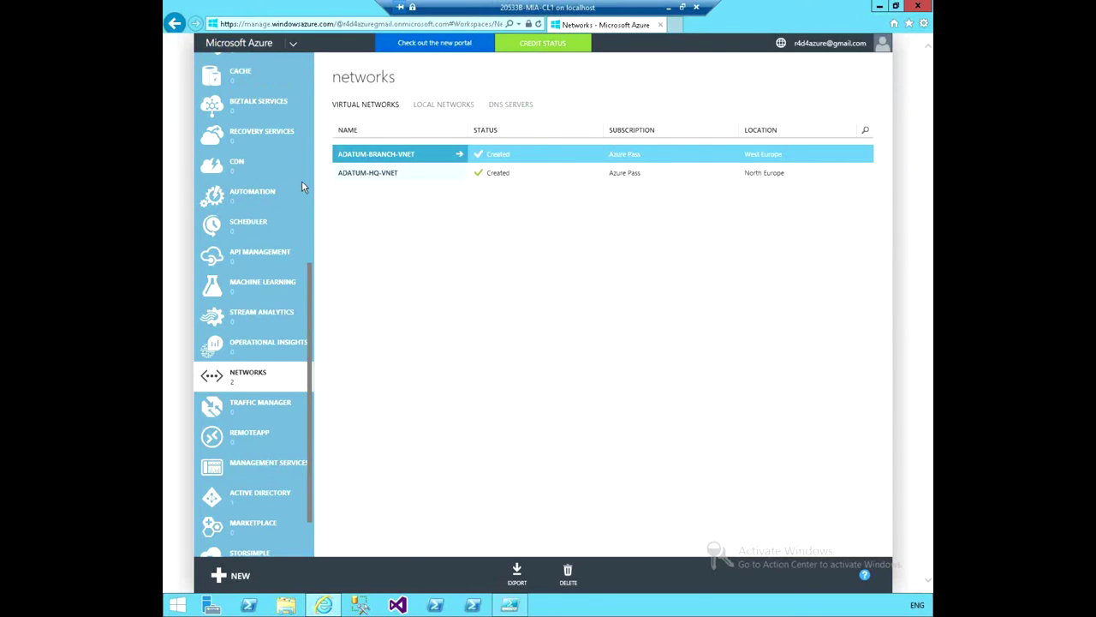
Browse All Items, Web Apps, Cloud Services, Active Directory and Settings, then return to Networks.
scroll(309, 209, up, 1)
scroll(309, 209, up, 5)
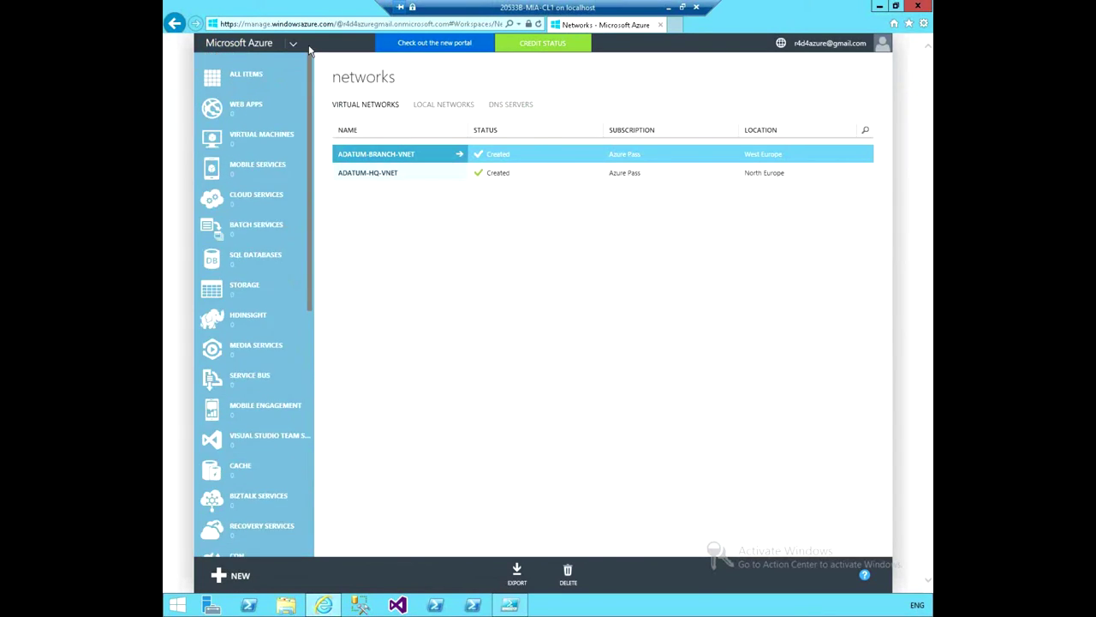
click(254, 79)
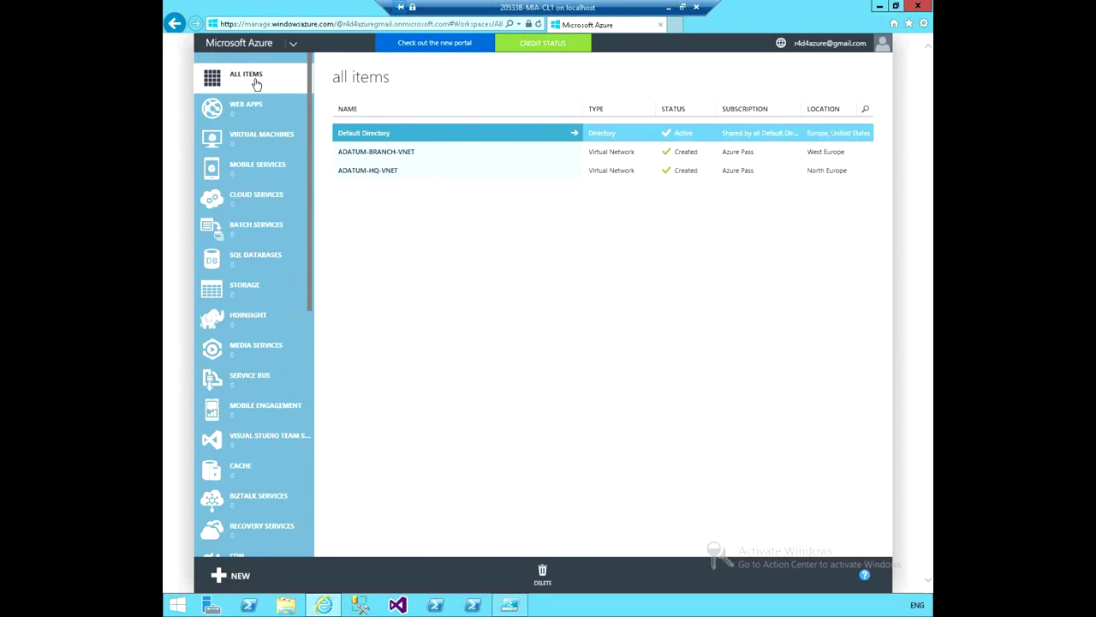
click(244, 104)
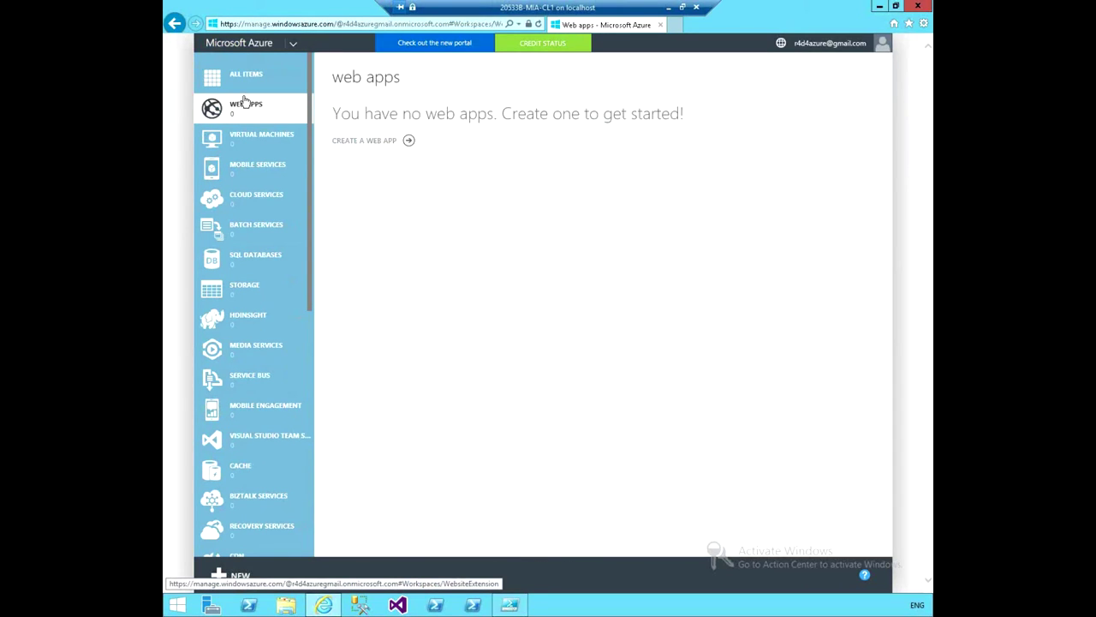
click(262, 202)
scroll(266, 346, down, 7)
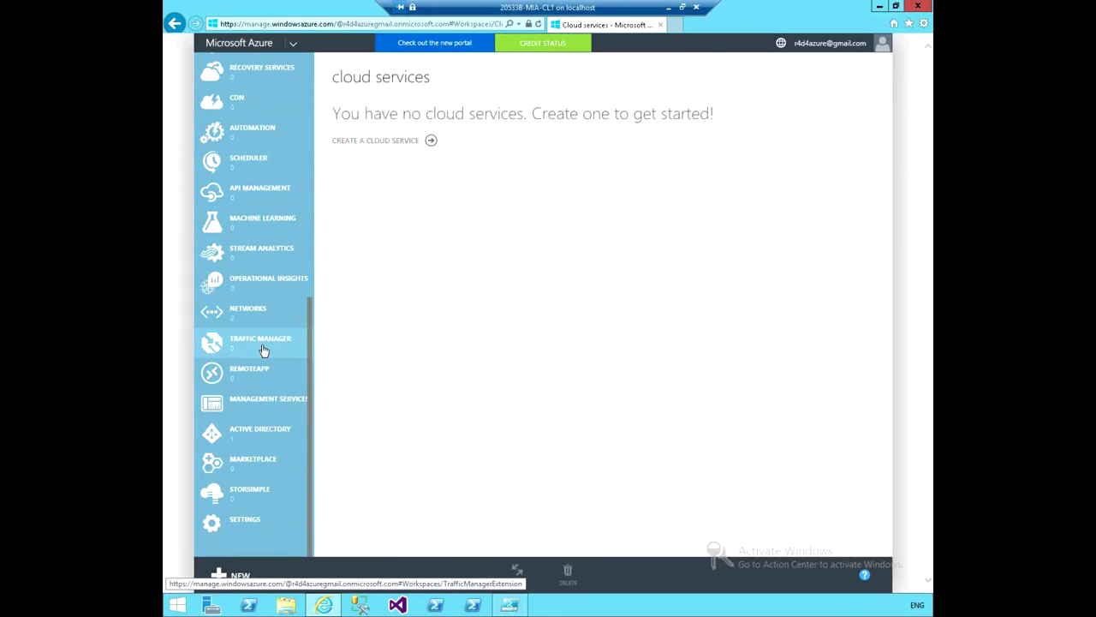
click(261, 440)
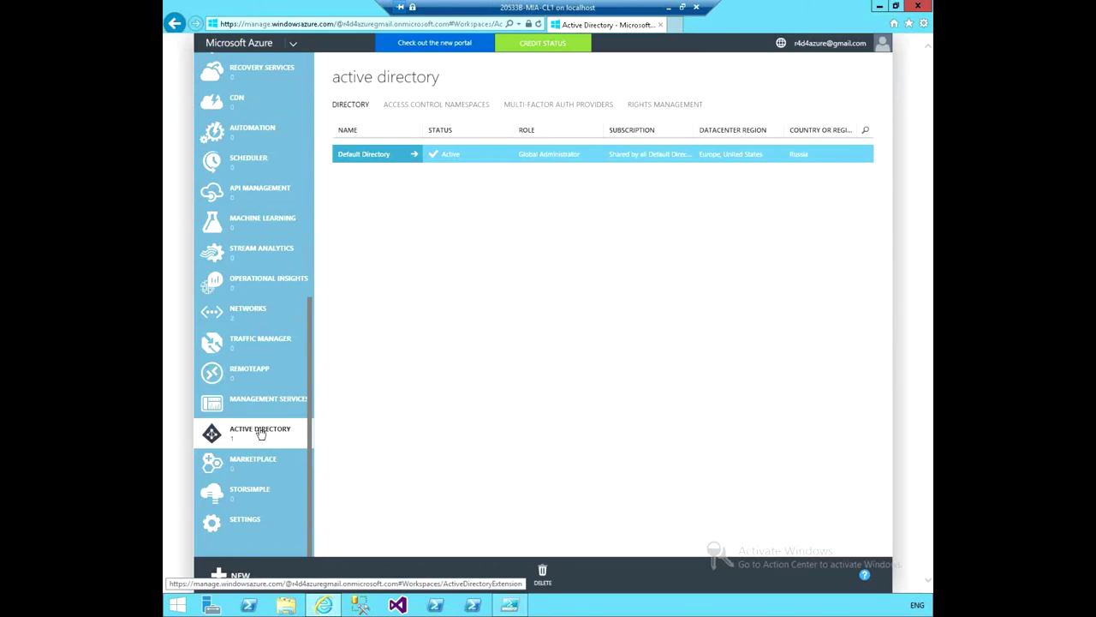
click(260, 522)
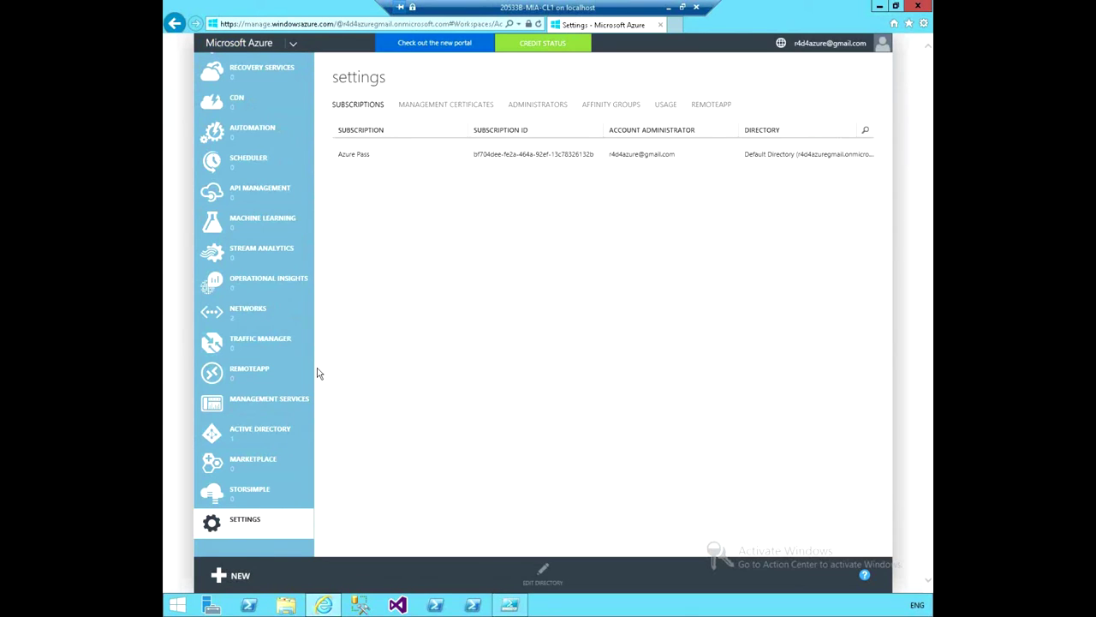
click(257, 314)
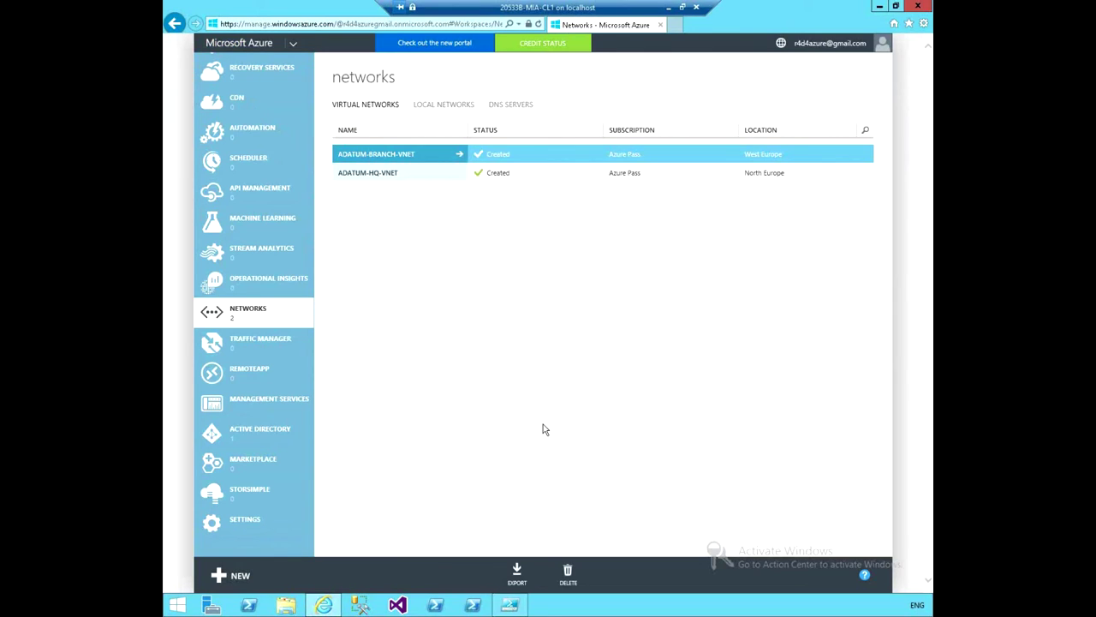
Minimize the portal and sign in to Add-AzureAccount with the correct account password.
click(878, 7)
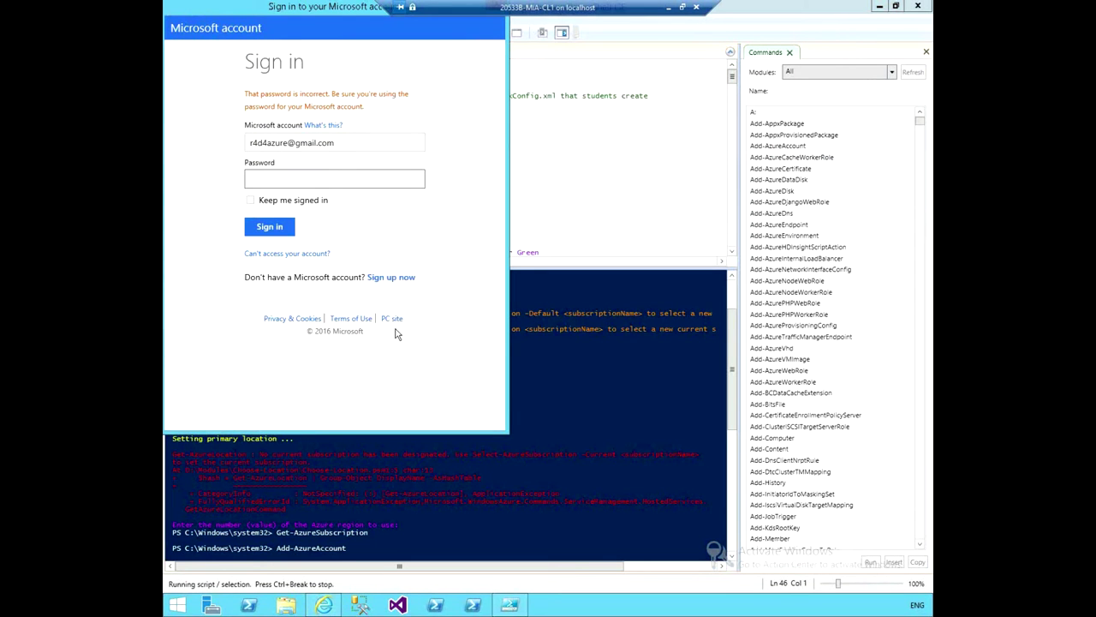
click(314, 180)
text(•••••••••••••)
key(Return)
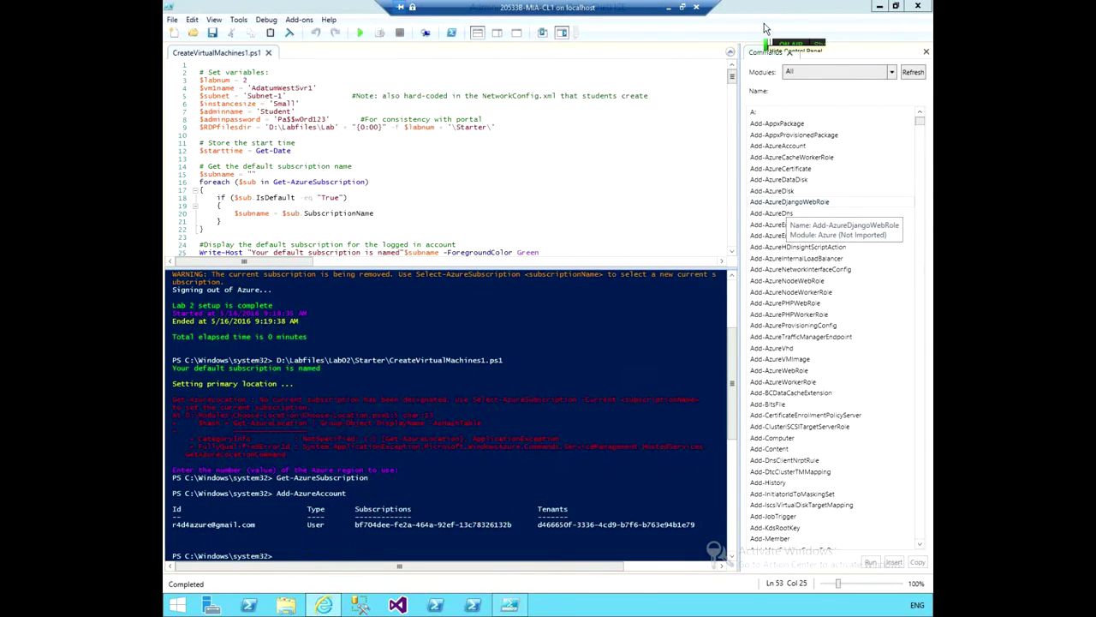
Recall and rerun Get-AzureSubscription to confirm Azure Pass as the current subscription.
click(322, 541)
click(301, 554)
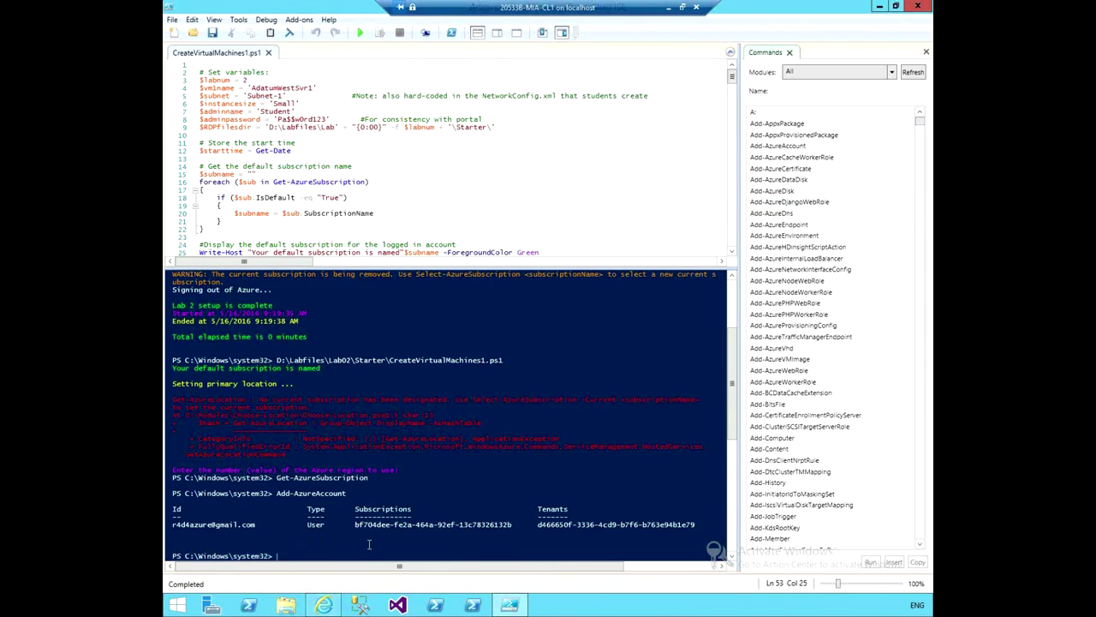
key(Up)
key(Up)
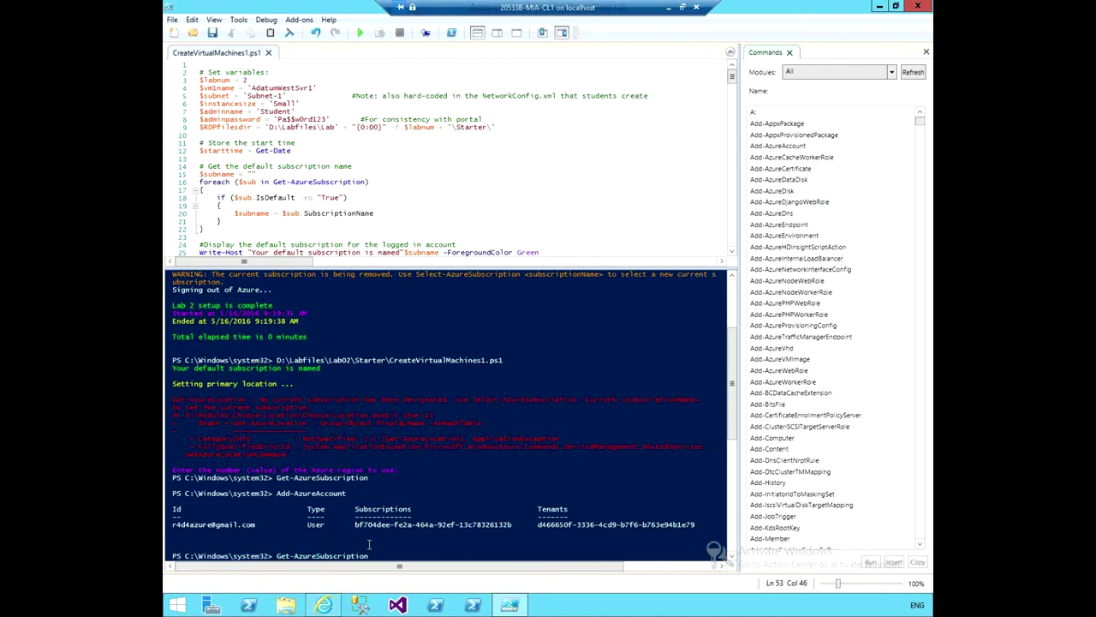
key(Return)
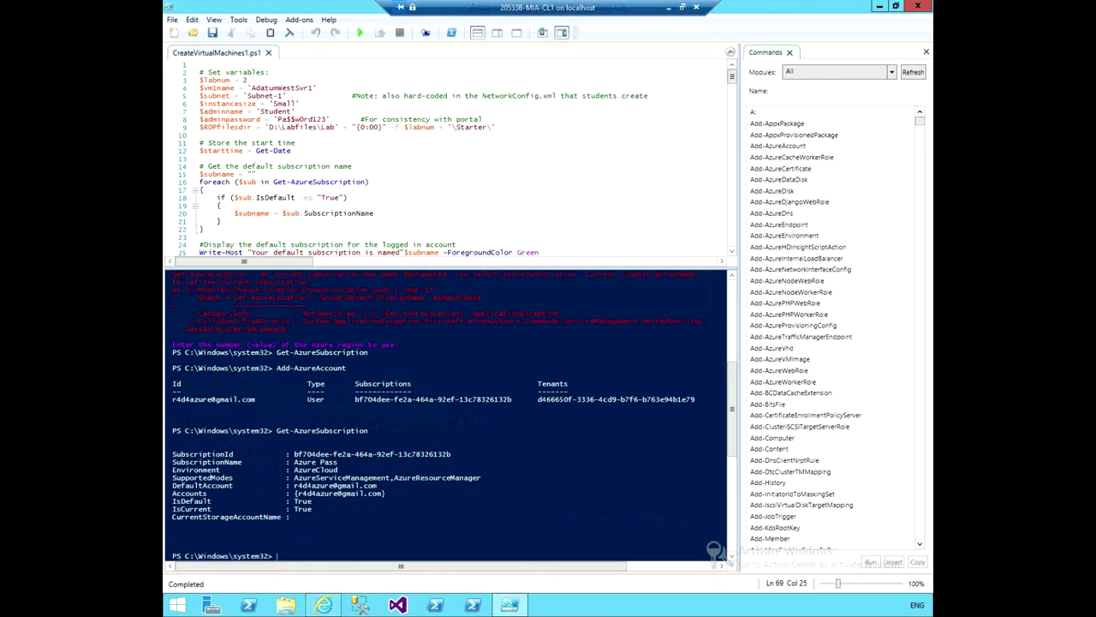
Run CreateVirtualMachines1.ps1 again and choose region 8, North Europe, at the prompt.
click(359, 34)
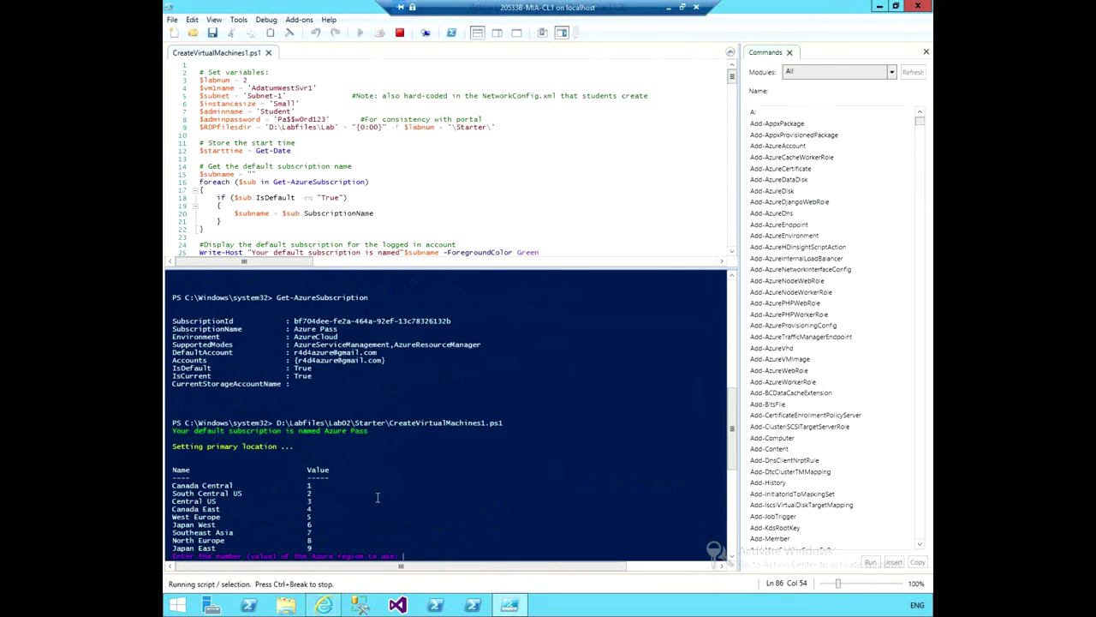
text(8)
key(Return)
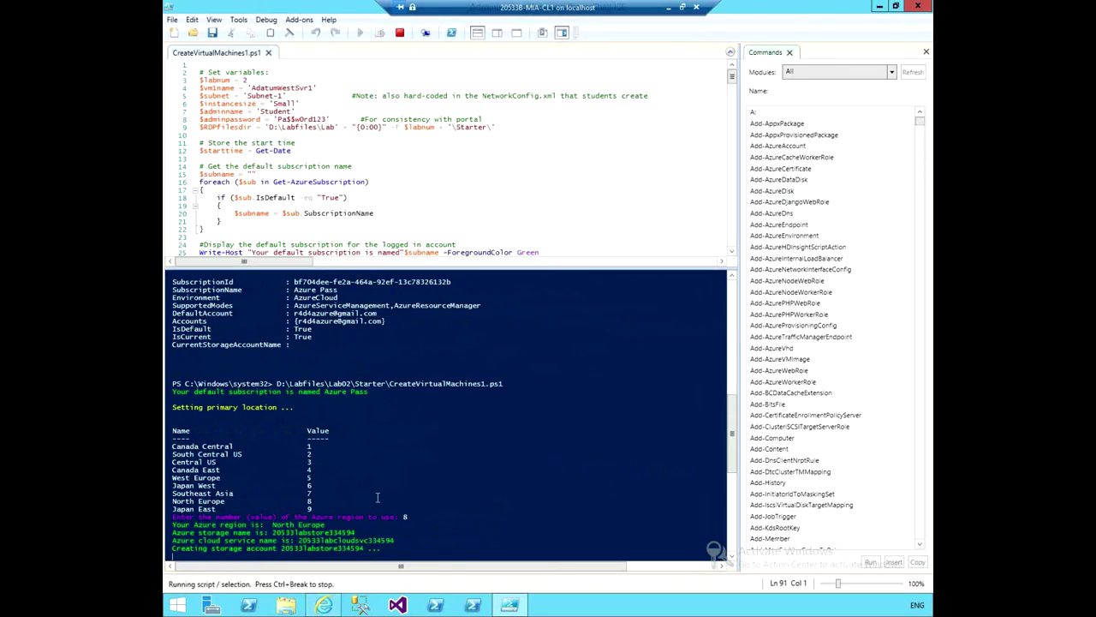
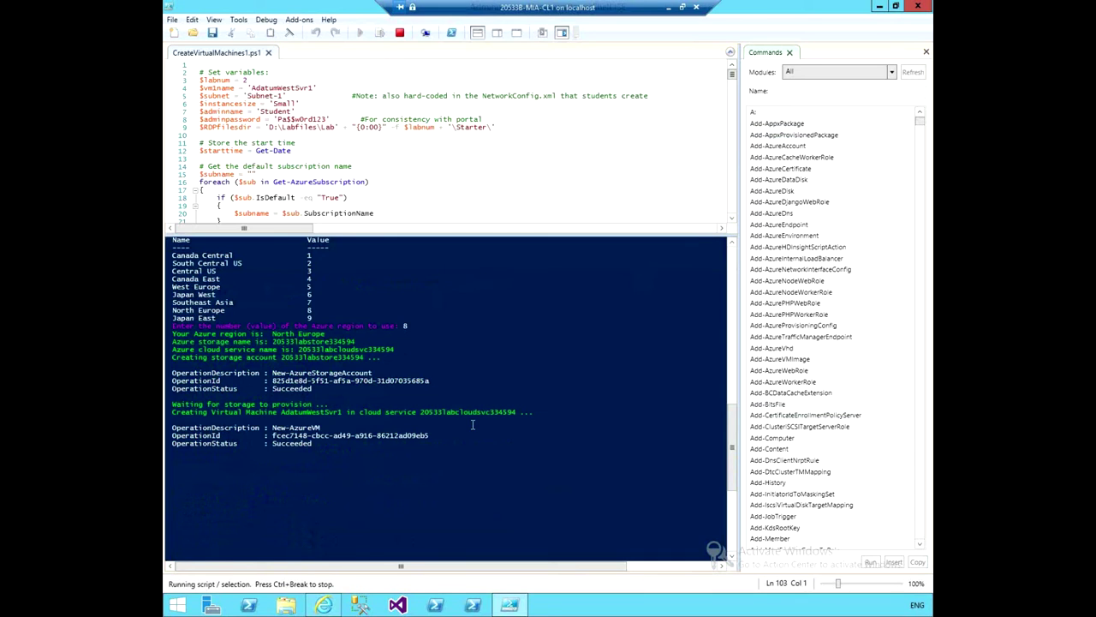
Go to the classic portal's Virtual Machines list, where AdatumWestSvr1 is provisioning in North Europe.
click(508, 606)
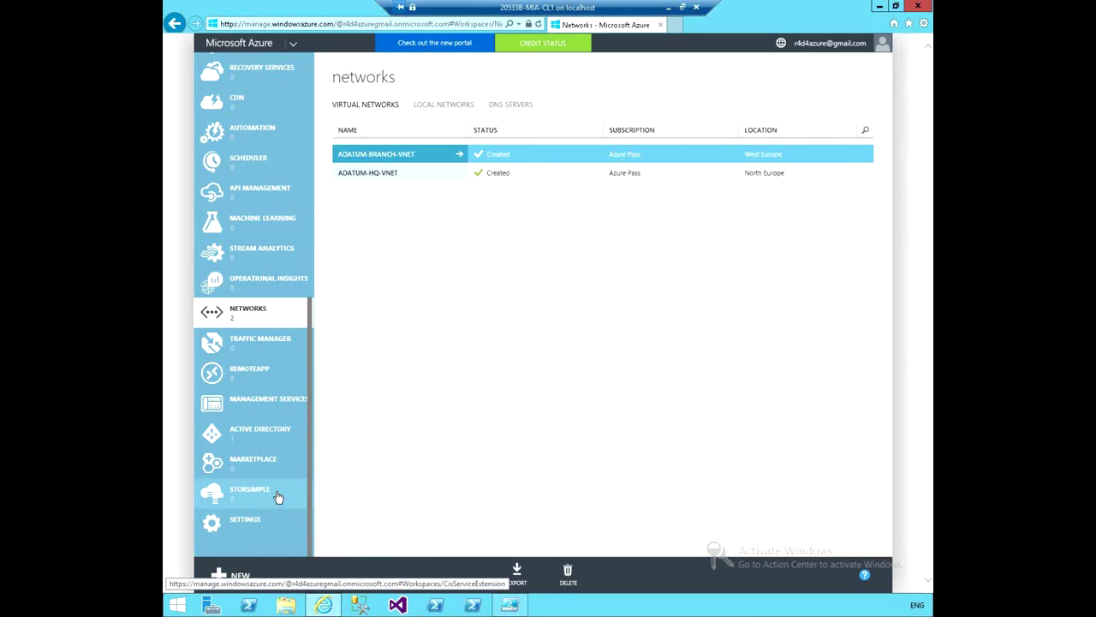
drag(308, 383, 306, 128)
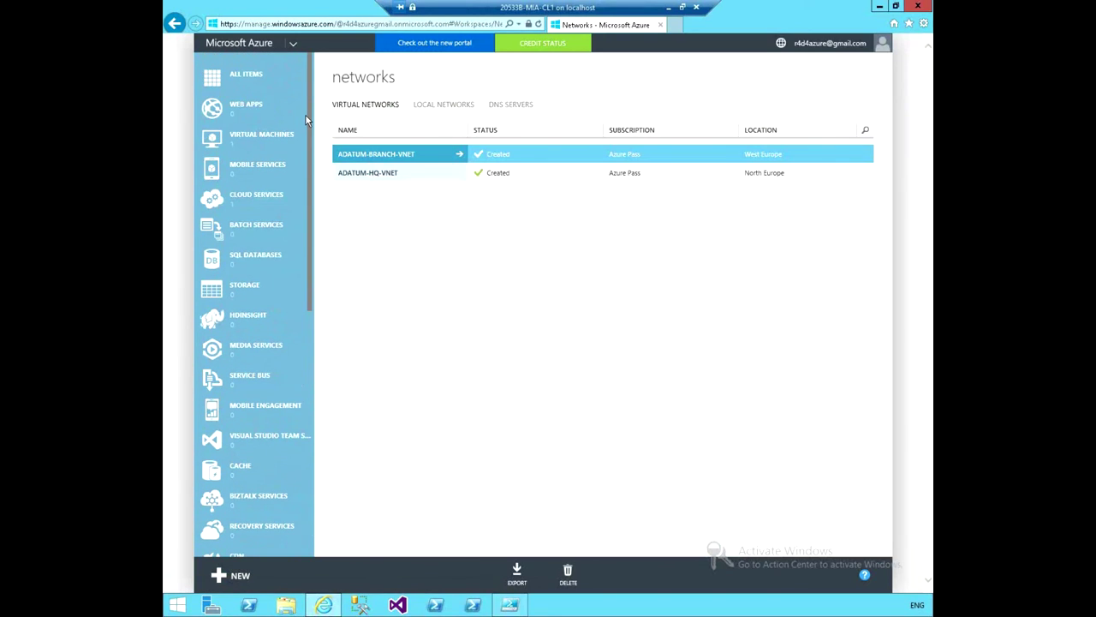
click(269, 198)
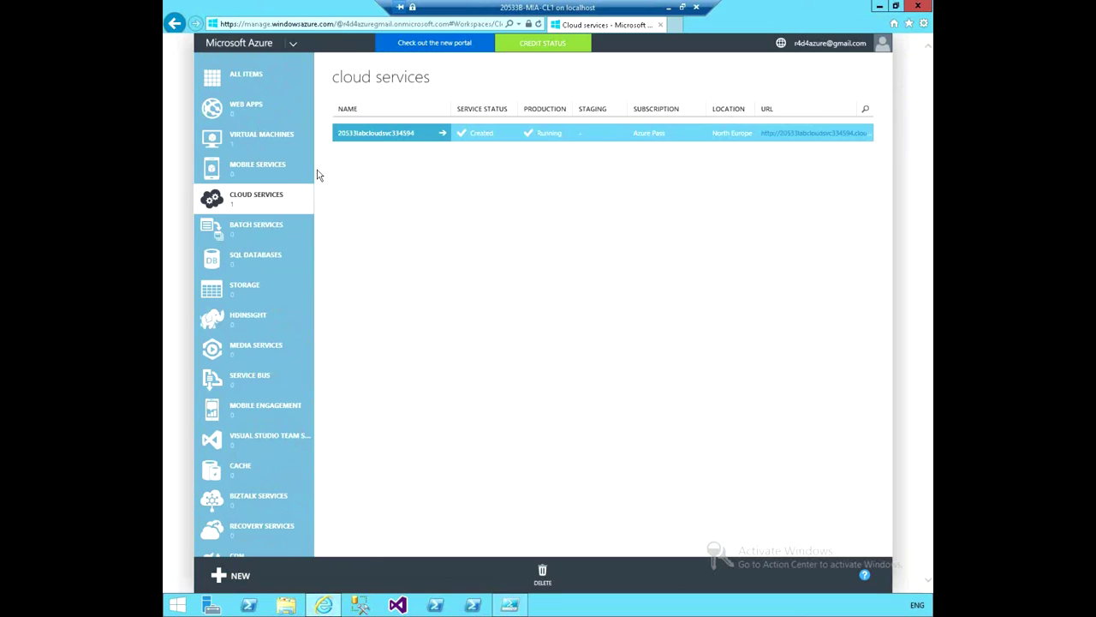
click(264, 144)
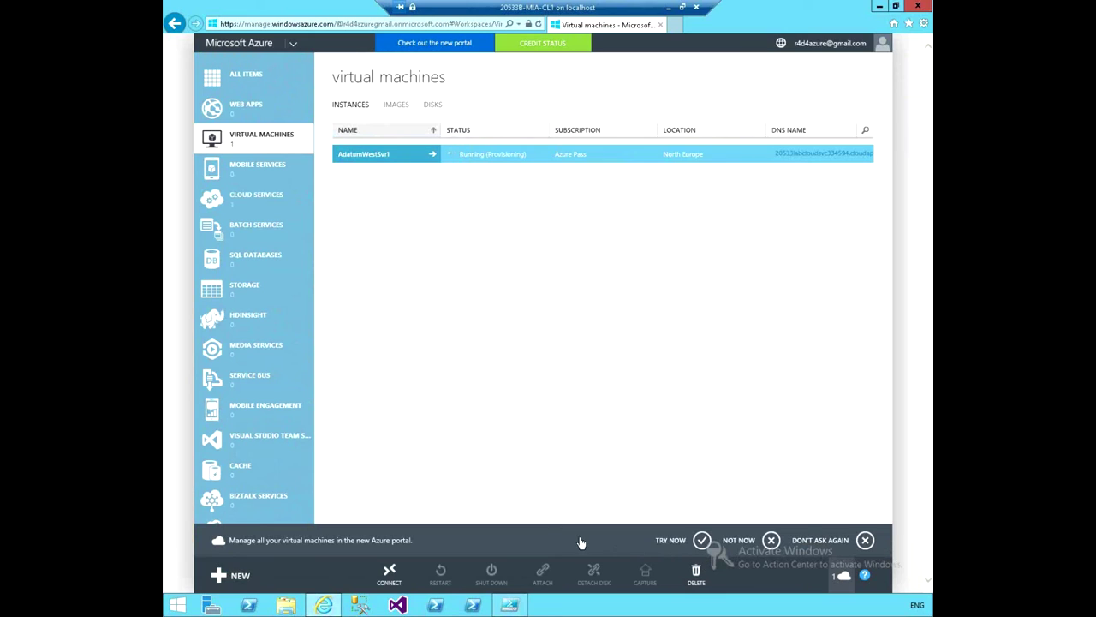
Dismiss the new-portal banner and open AdatumWestSvr1's dashboard showing Running status and DNS name.
click(864, 541)
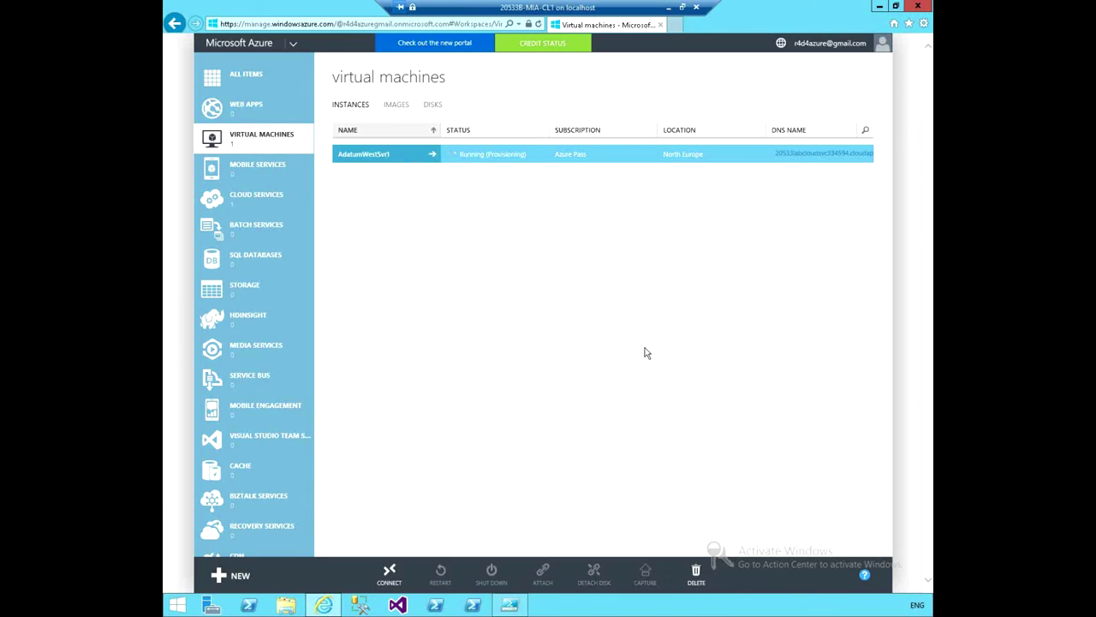
click(364, 153)
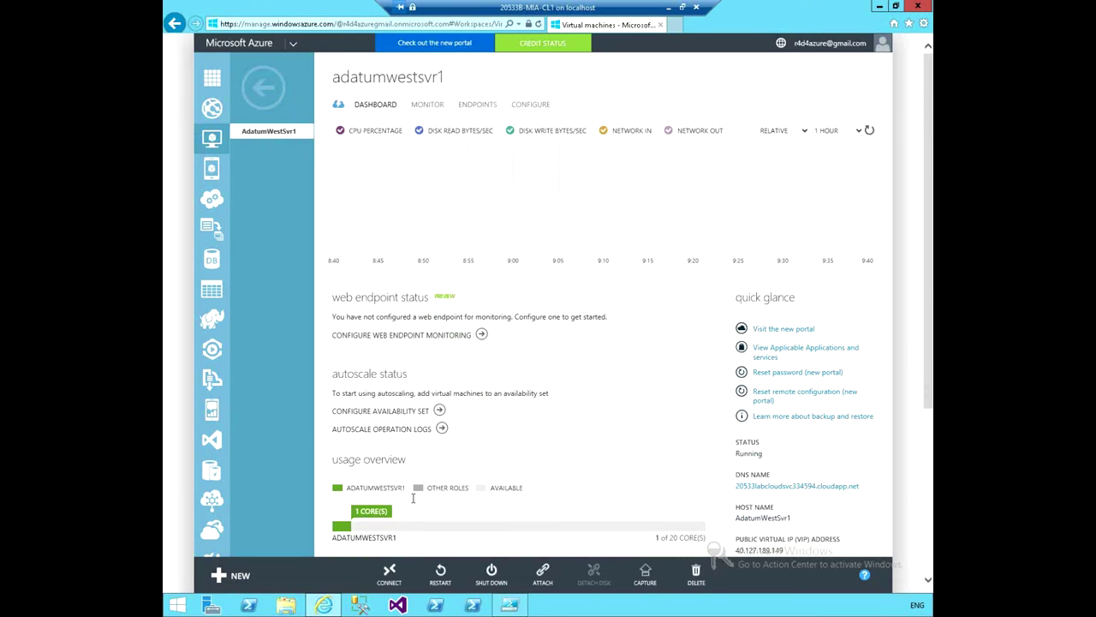
Check AdatumWestSvr1's Monitor, Endpoints and Configure pages (A1, ADATUM-HQ-VNET), then return to the VM list.
scroll(561, 400, down, 3)
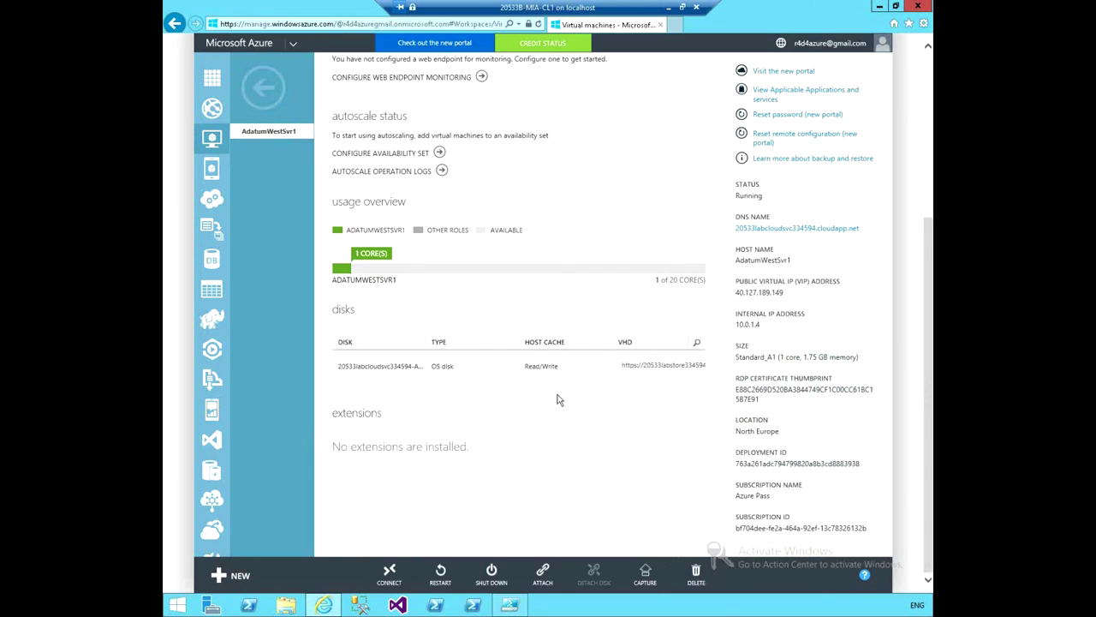
scroll(524, 497, up, 3)
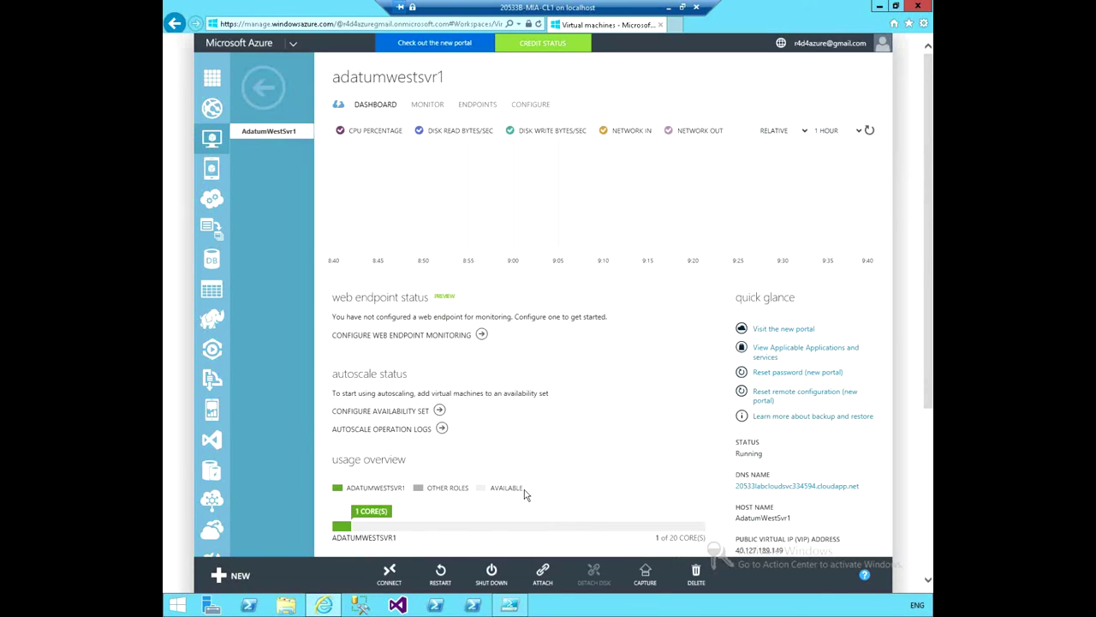
click(427, 107)
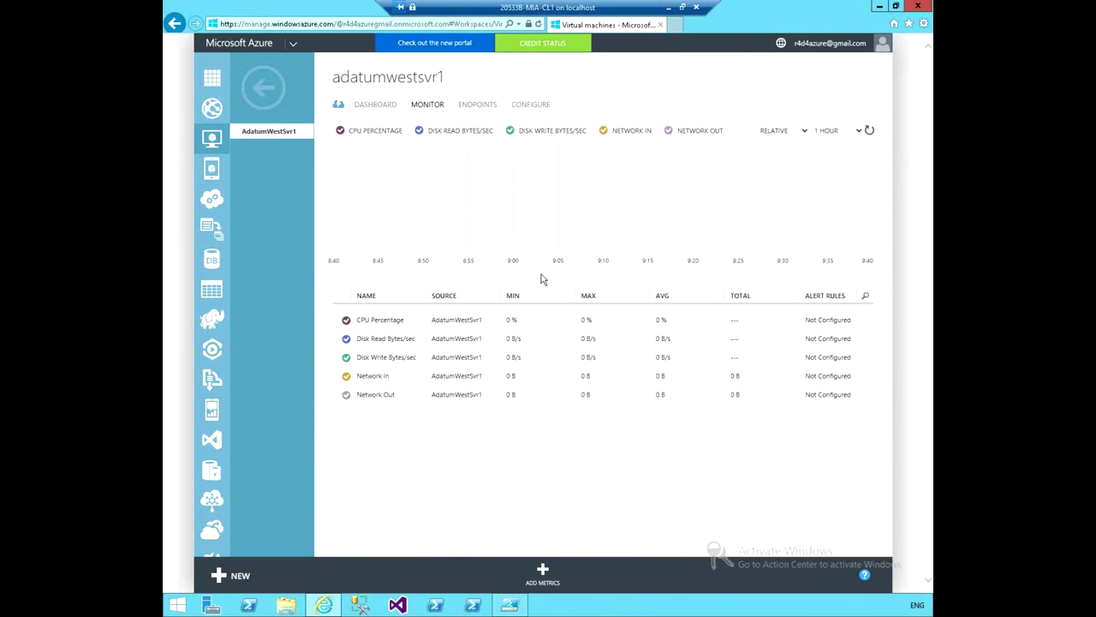
click(478, 106)
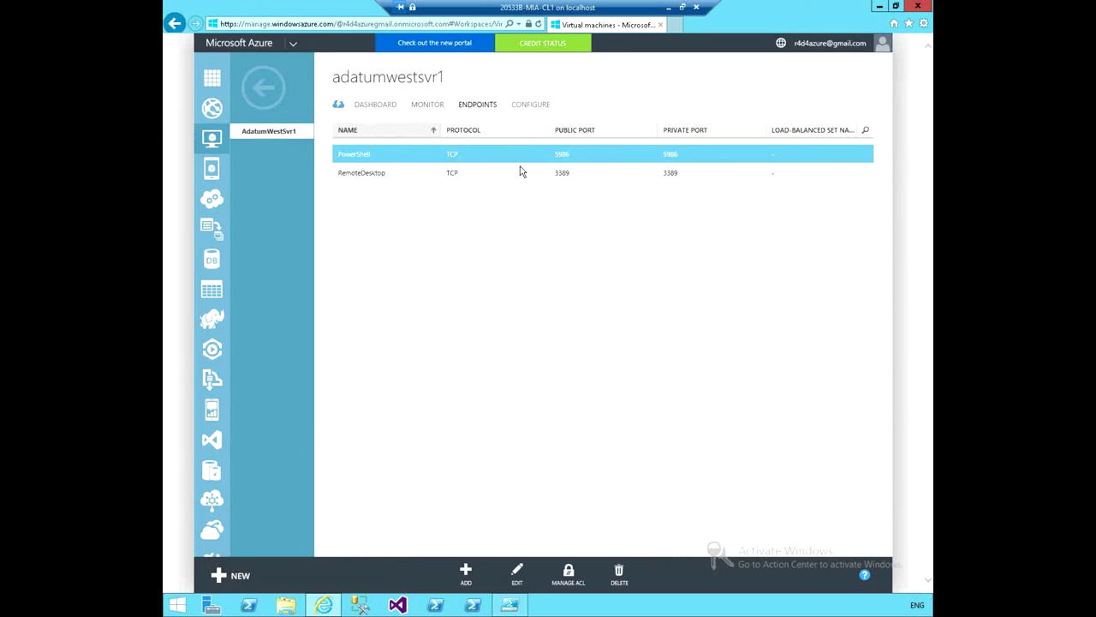
click(532, 106)
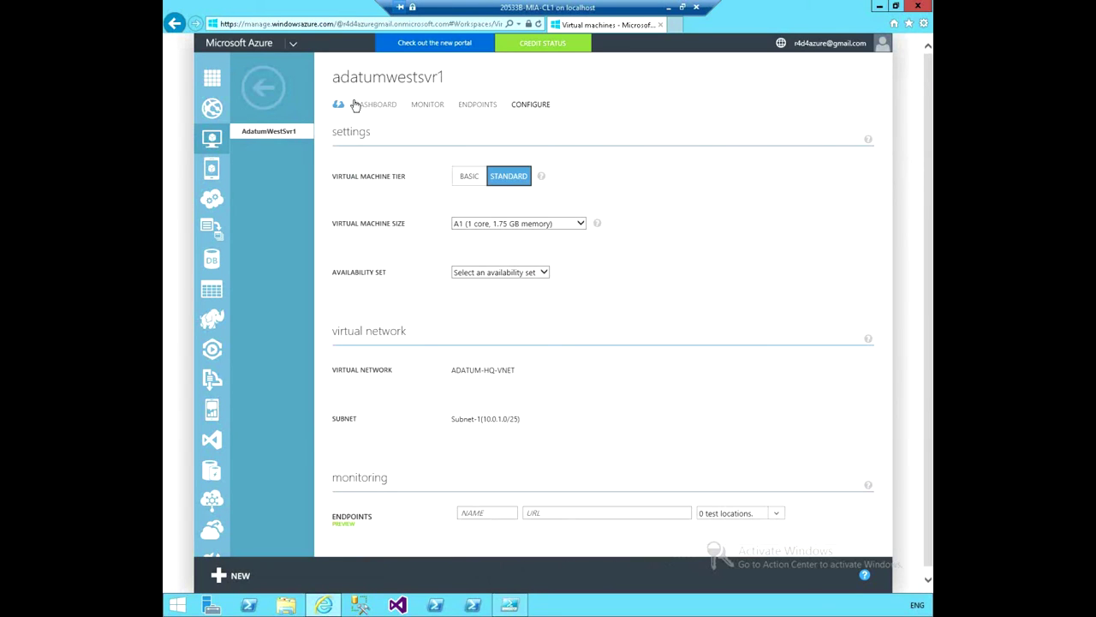
click(261, 92)
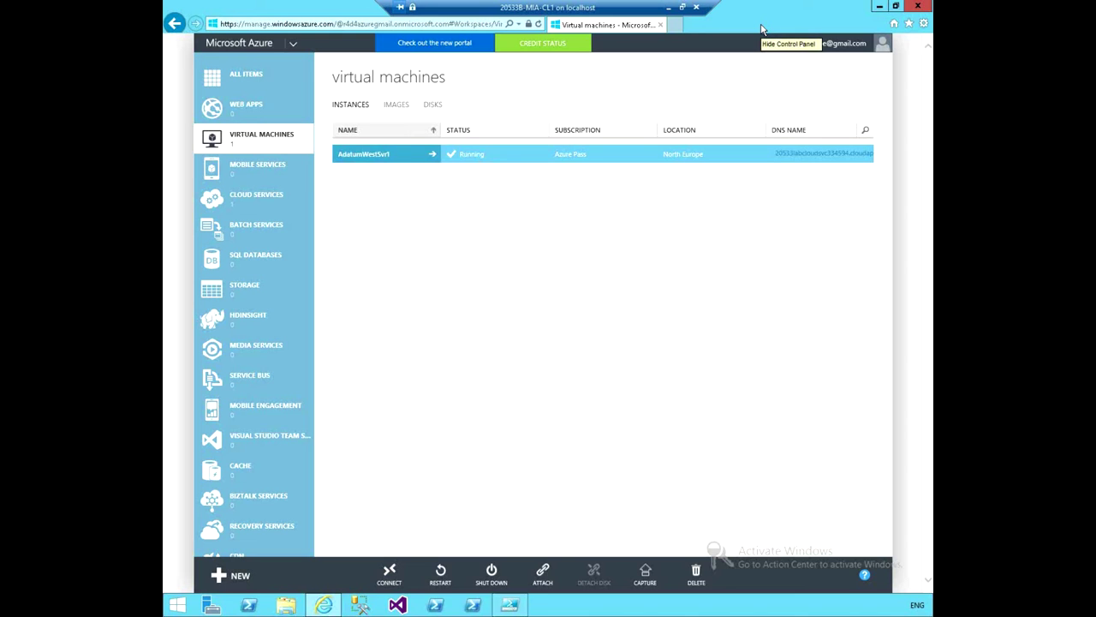
Minimize and restore the remote session, then minimize Internet Explorer to reveal the PowerShell ISE output.
click(668, 7)
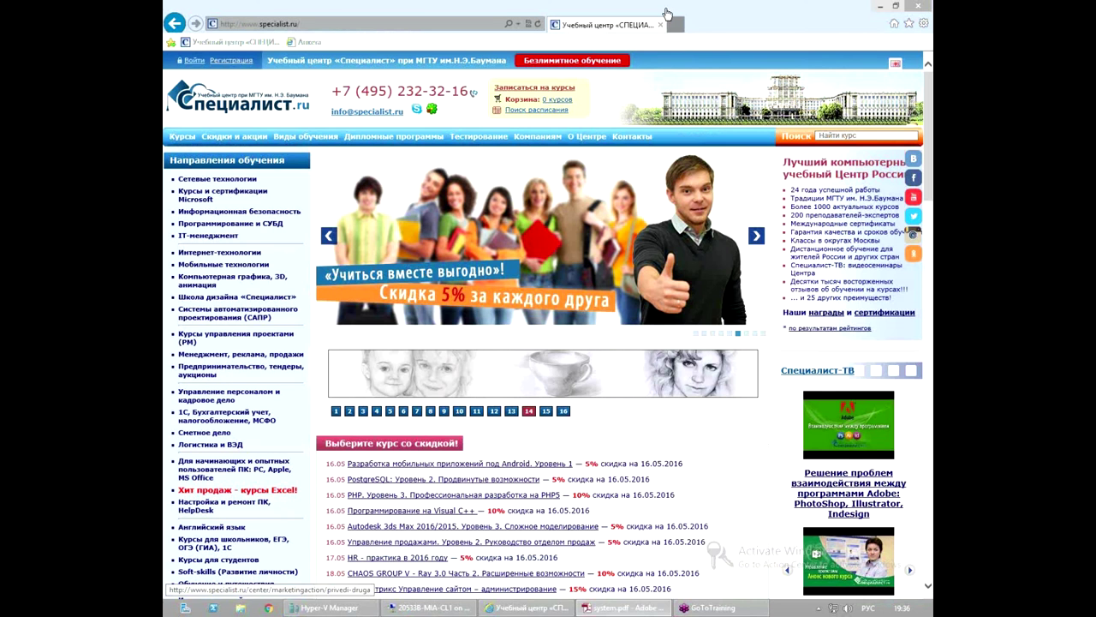
click(429, 608)
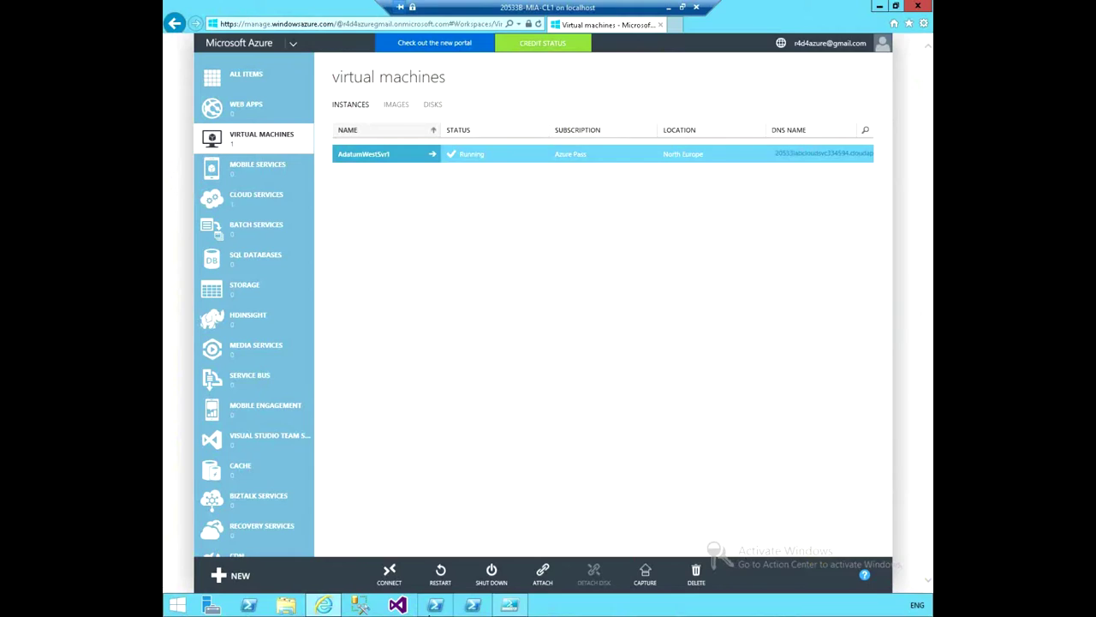
click(880, 7)
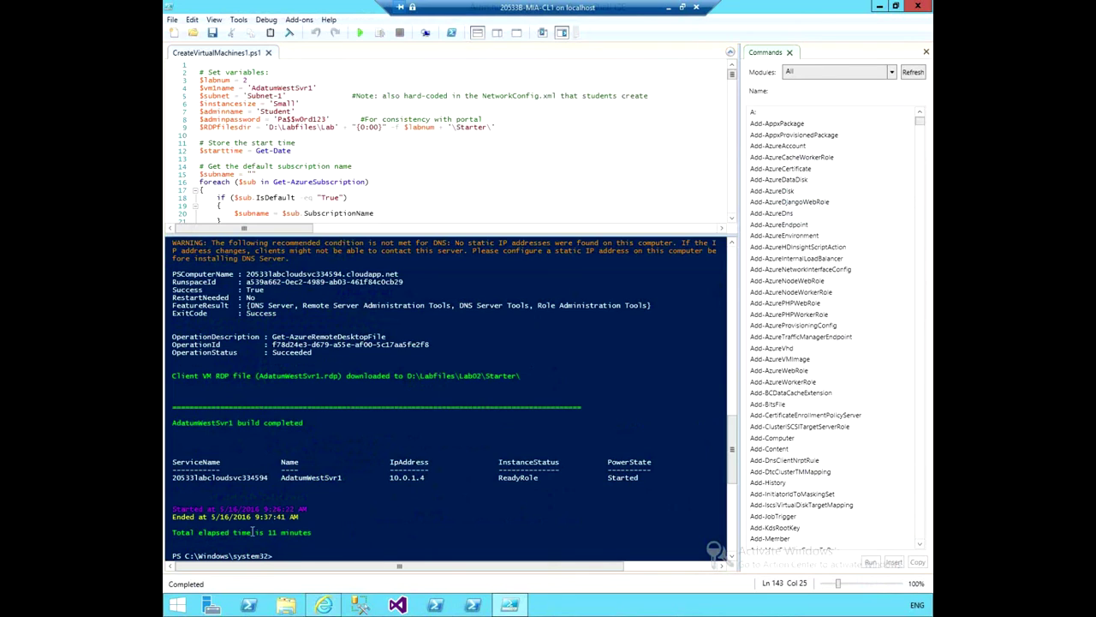
Highlight the 11-minute elapsed time in the build output, then close PowerShell ISE.
drag(266, 532, 325, 535)
click(312, 495)
click(918, 6)
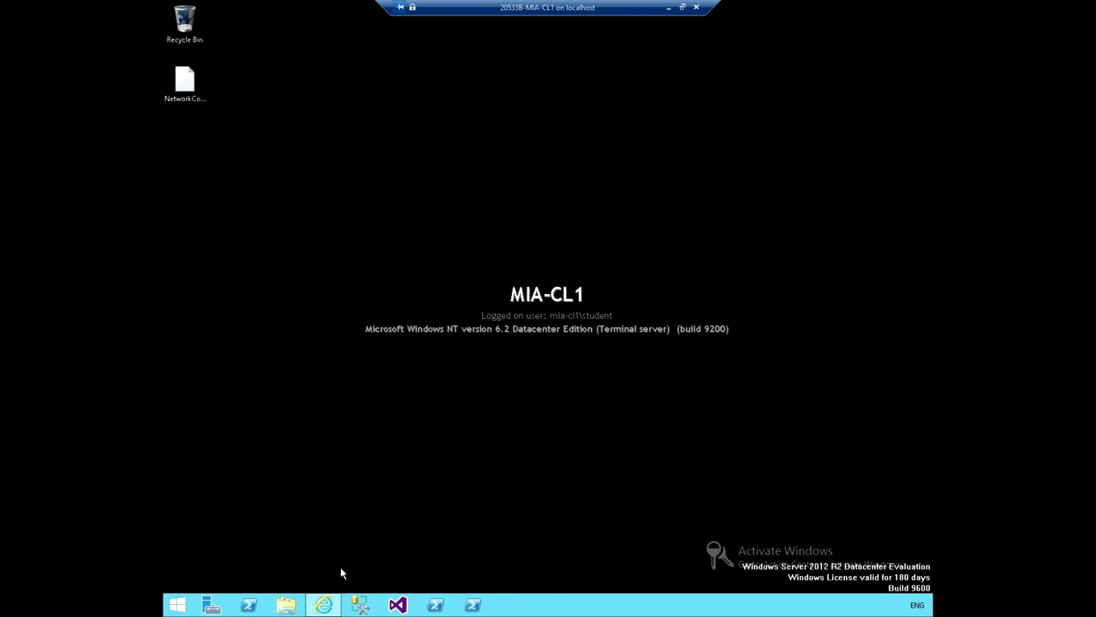
Restore Internet Explorer to show AdatumWestSvr1 Running in the Virtual Machines list.
click(325, 604)
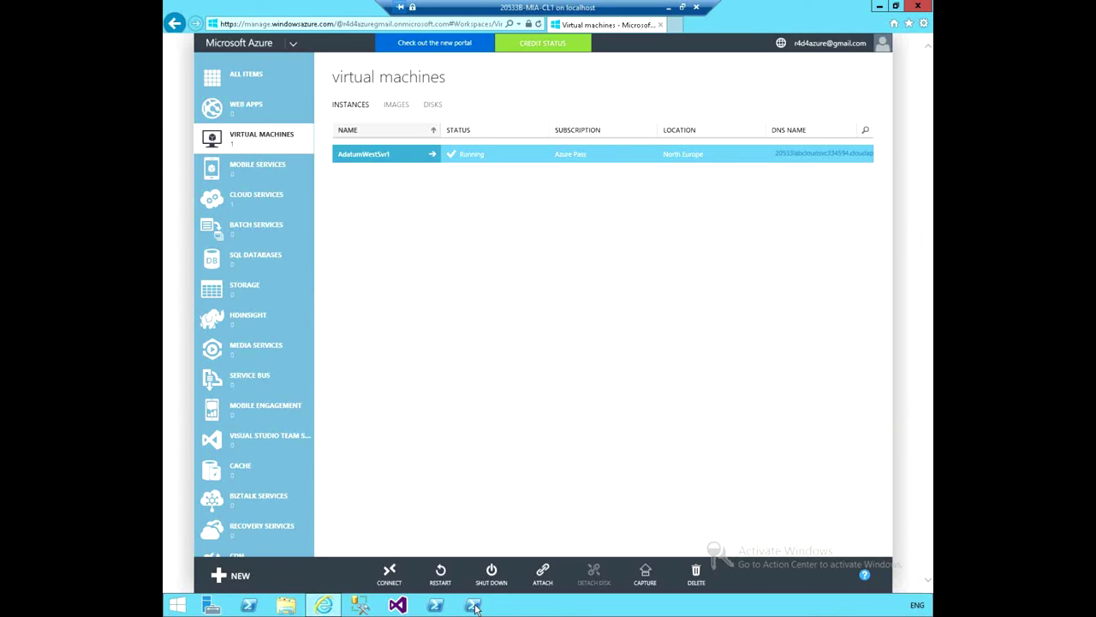
Launch PowerShell ISE as administrator and bring up the Open dialog on Labfiles\Lab02\Starter.
right_click(475, 607)
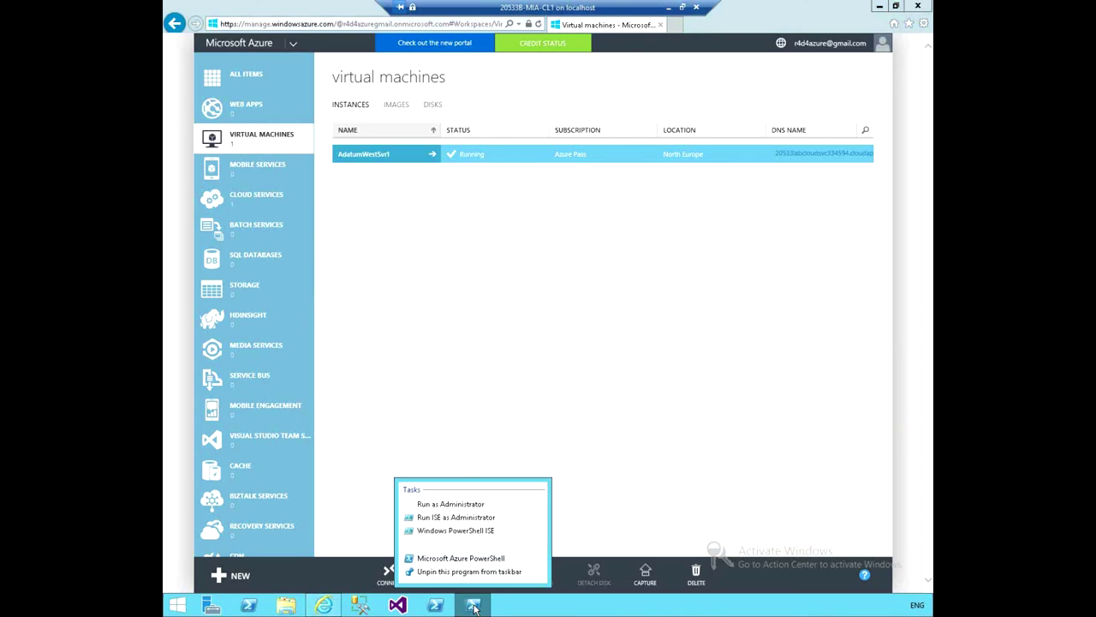
click(467, 519)
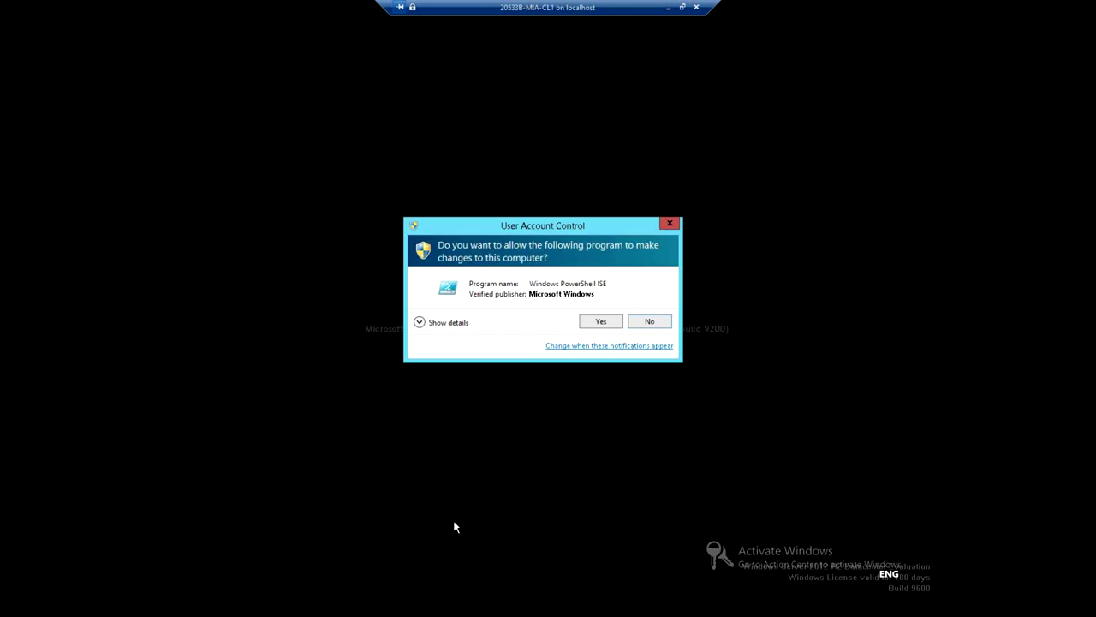
click(600, 321)
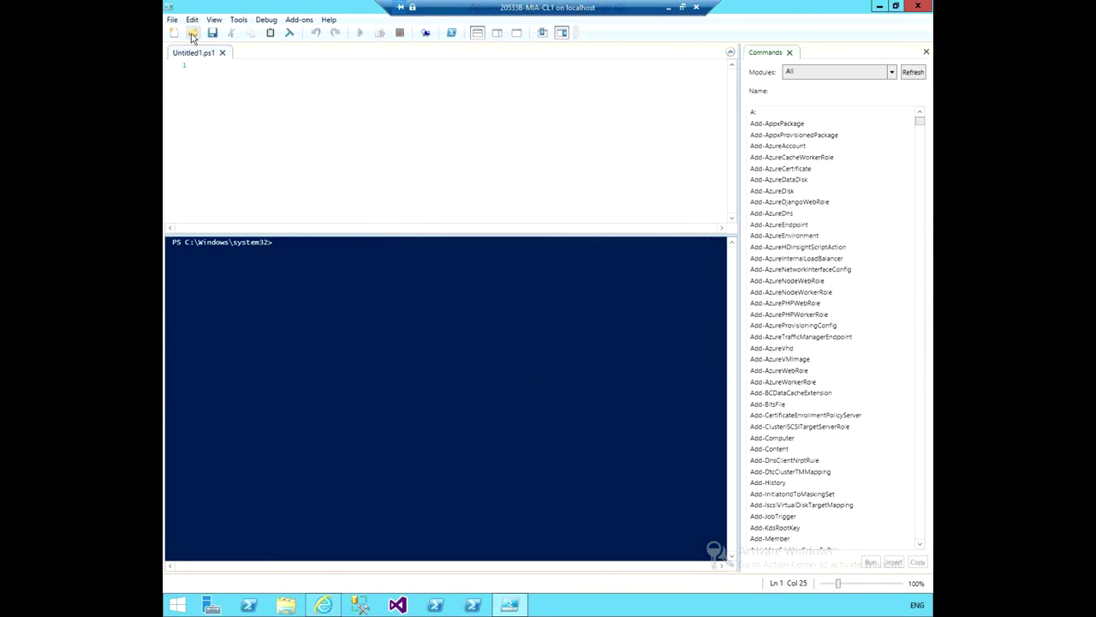
click(193, 37)
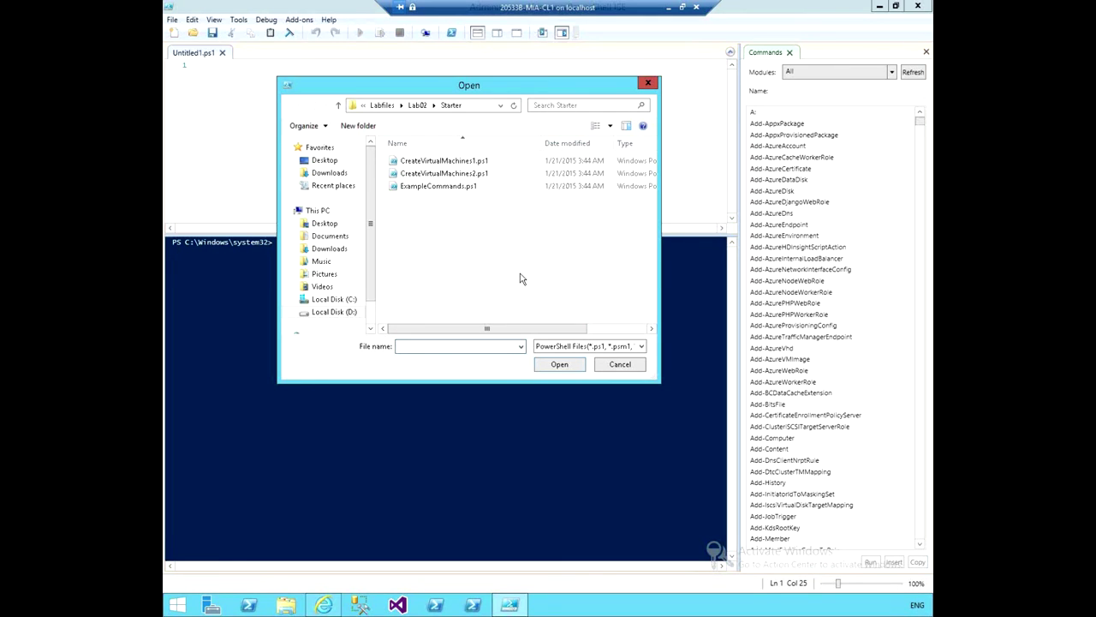
Open CreateVirtualMachines2.ps1, which sets $labnum to 2 and $vm2name to 'AdatumEastSvr1'.
click(445, 175)
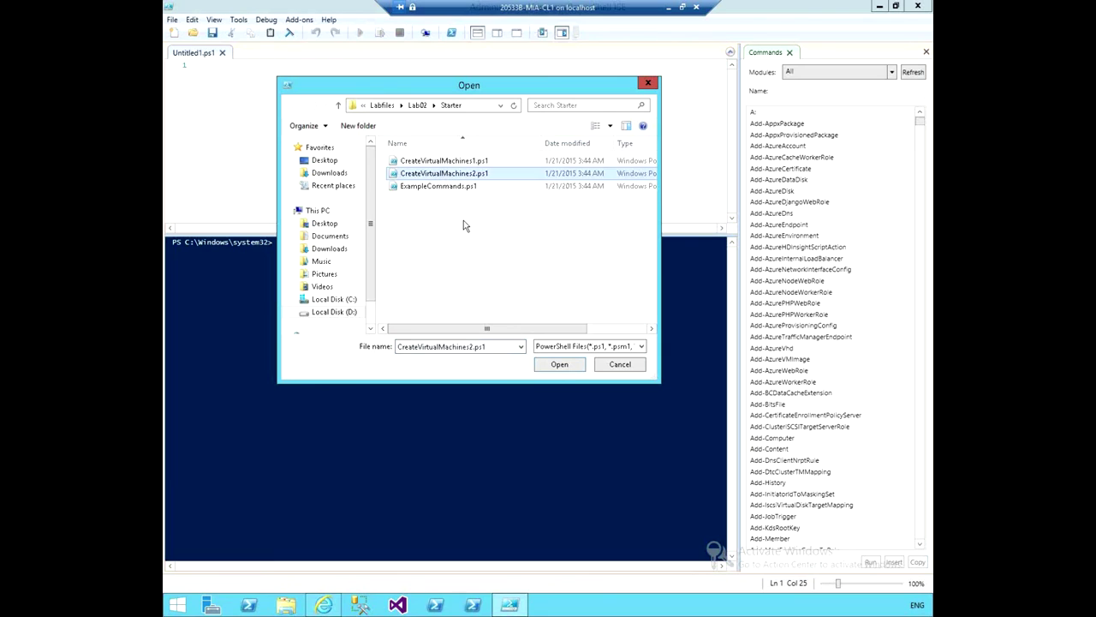
click(558, 365)
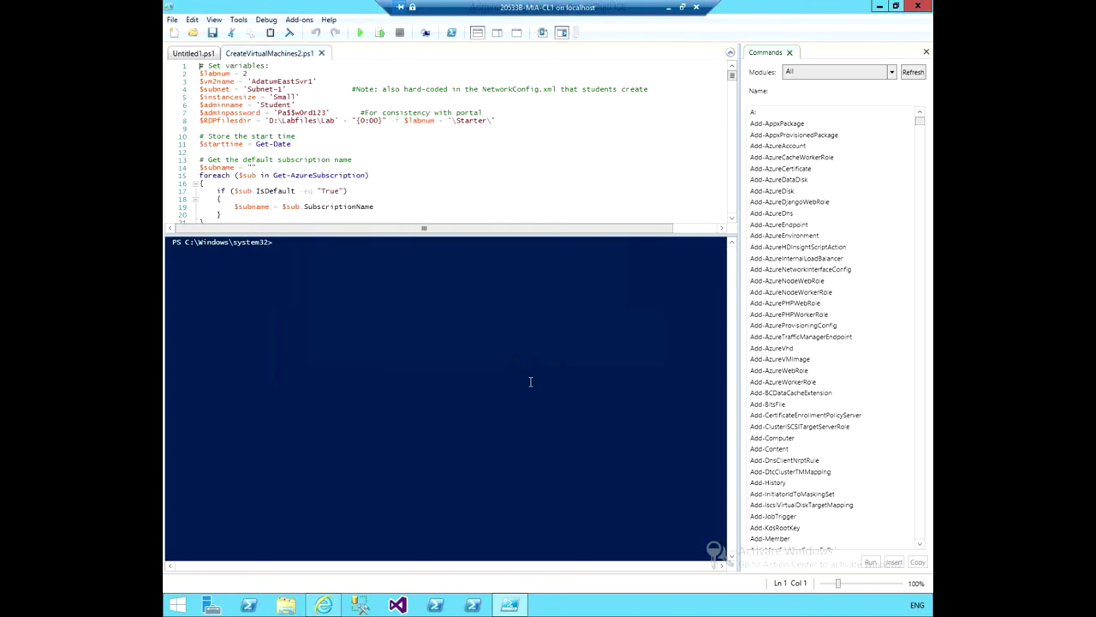
Run CreateVirtualMachines2.ps1 until it lists Azure regions and prompts for one.
click(360, 33)
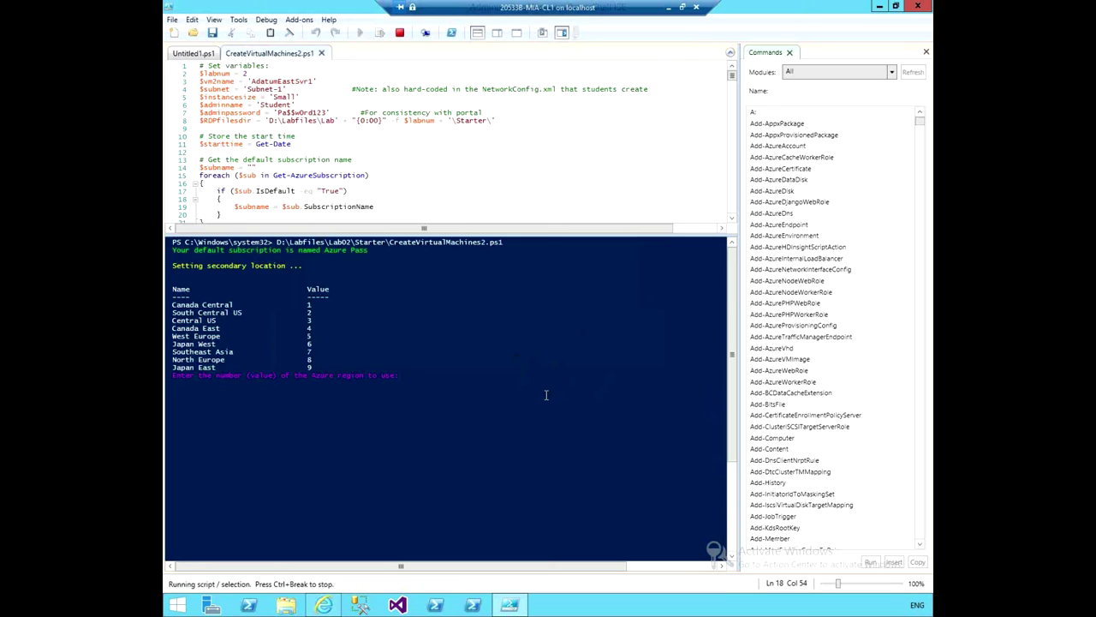
Answer the region prompt with 5 to use West Europe for the AdatumEastSvr1 build.
text(5)
key(Return)
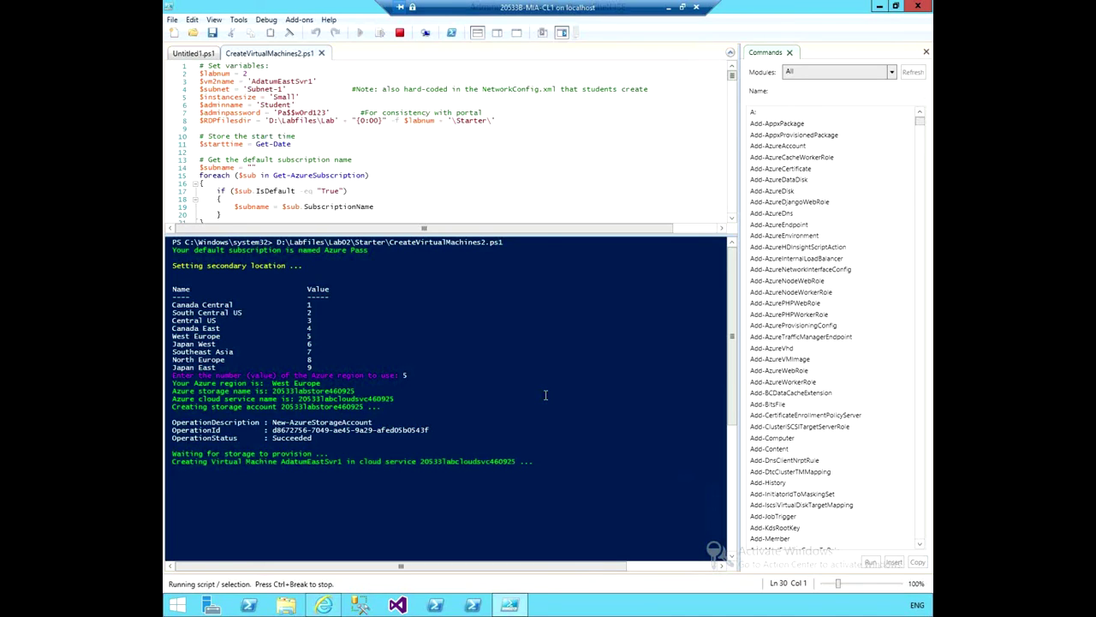
Bring up the classic portal and list its networks: ADATUM-BRANCH-VNET (West Europe) and ADATUM-HQ-VNET (North Europe).
click(323, 604)
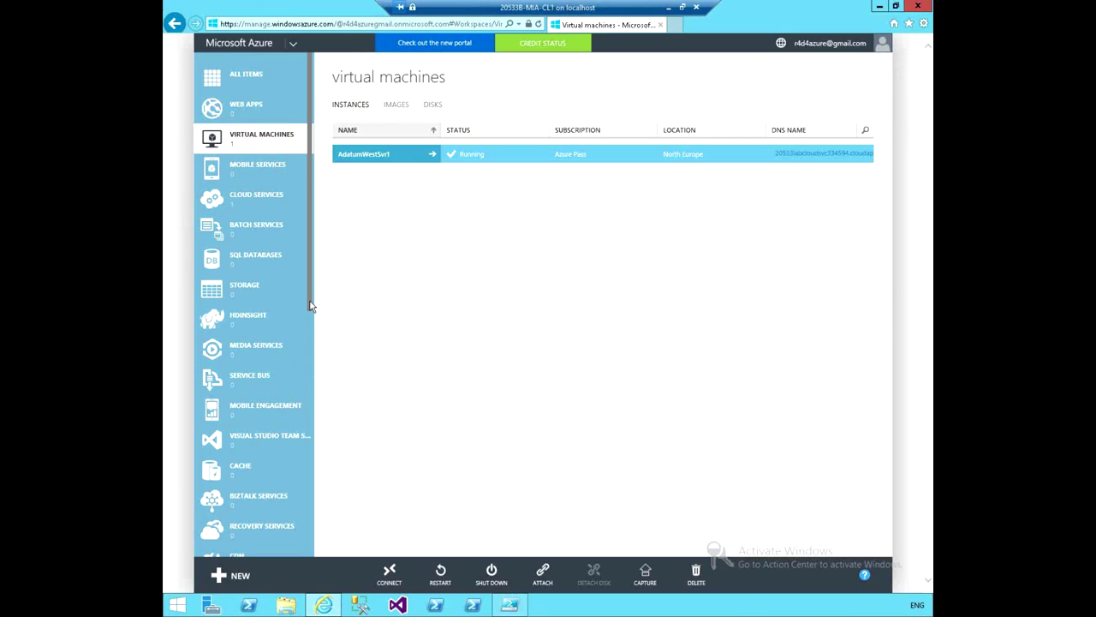
scroll(310, 314, down, 5)
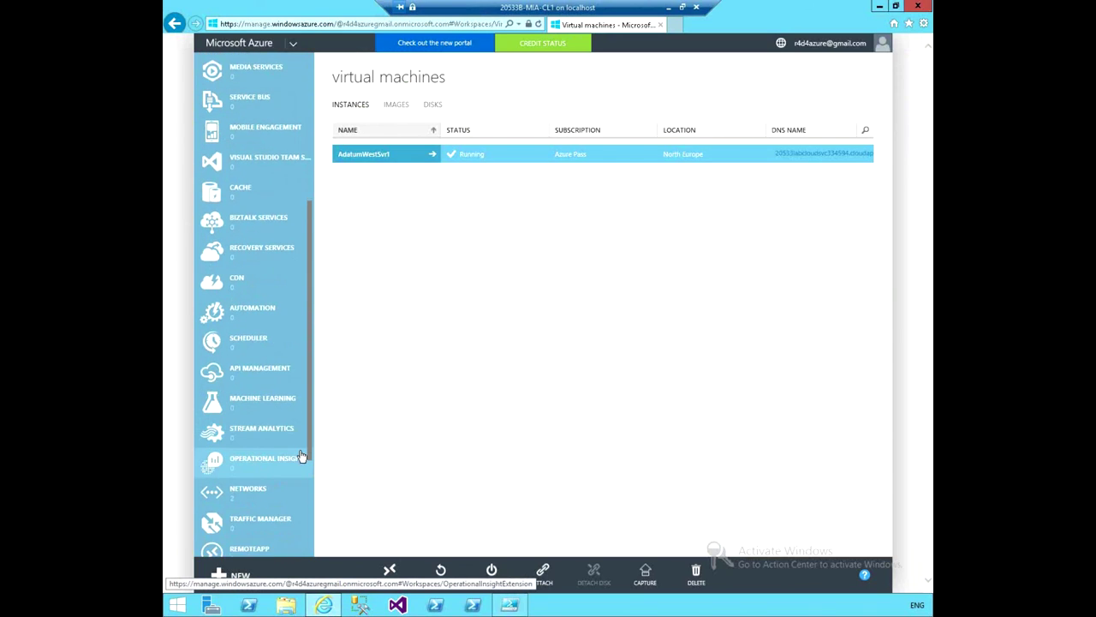
scroll(302, 511, down, 2)
click(250, 379)
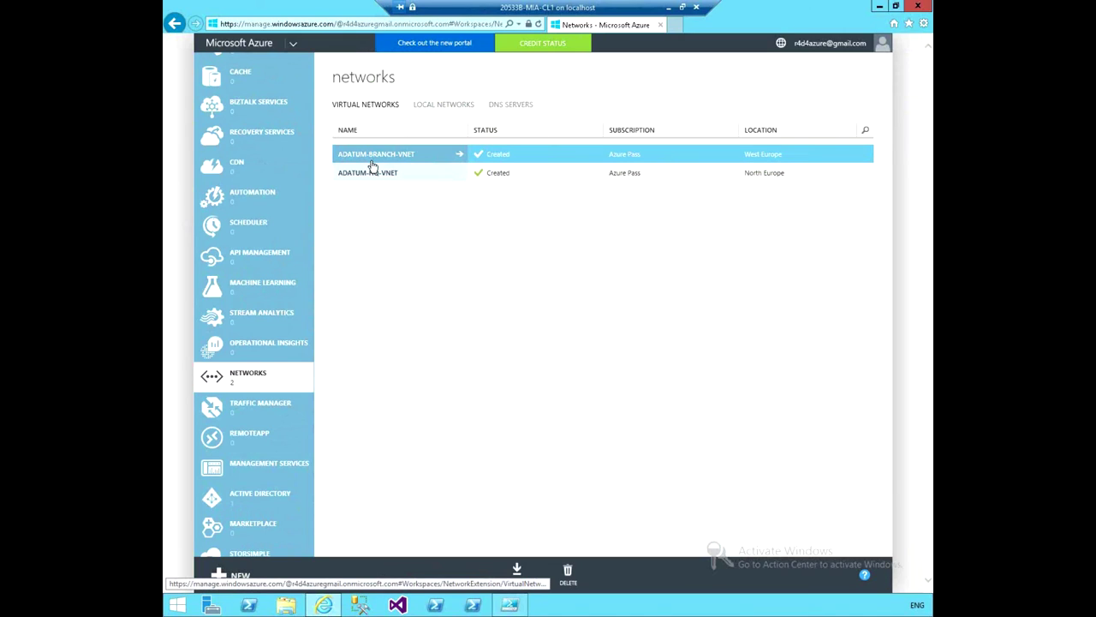
Review the virtual machines list: AdatumEastSvr1 Running (Provisioning) in West Europe and AdatumWestSvr1 Running.
click(456, 153)
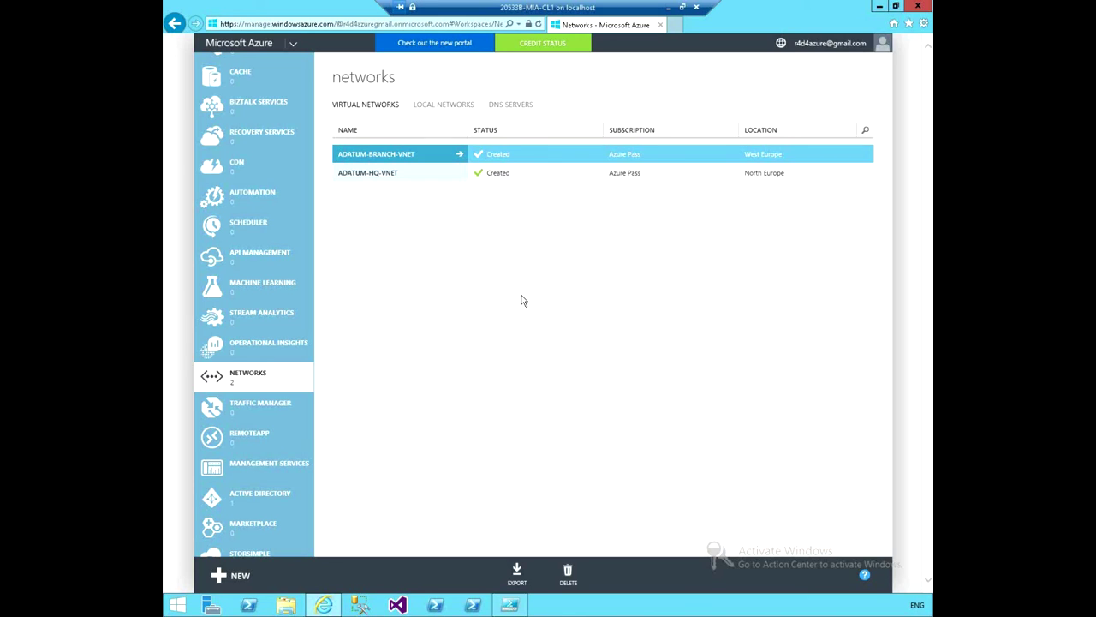
click(302, 264)
drag(310, 287, 313, 80)
click(265, 139)
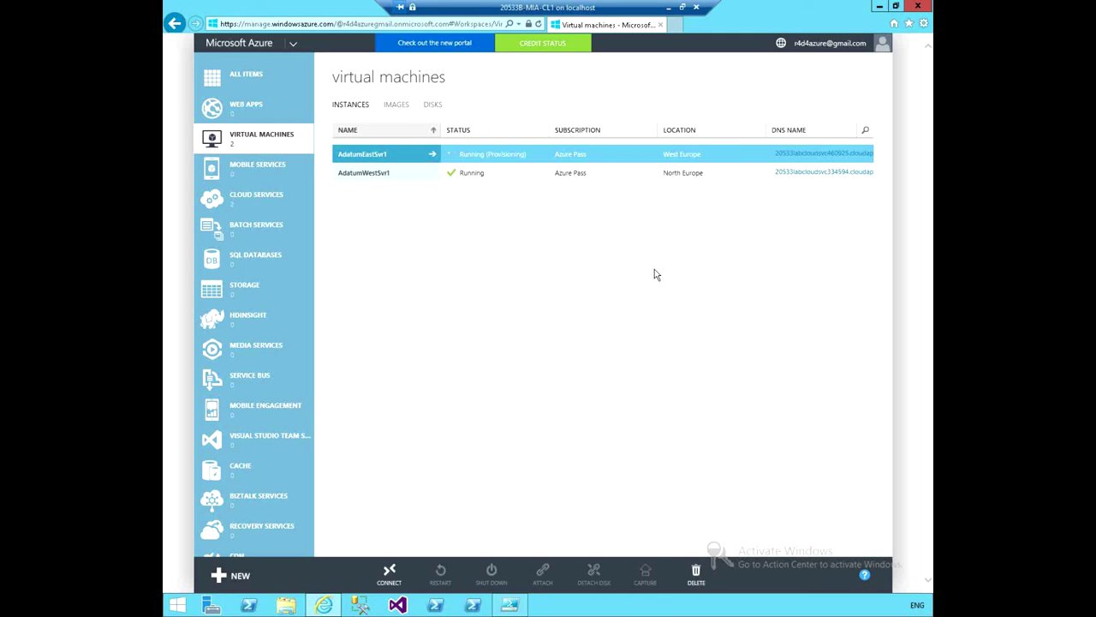
Bring PowerShell ISE forward until AdatumEastSvr1's New-AzureVM operation reports Succeeded.
click(509, 605)
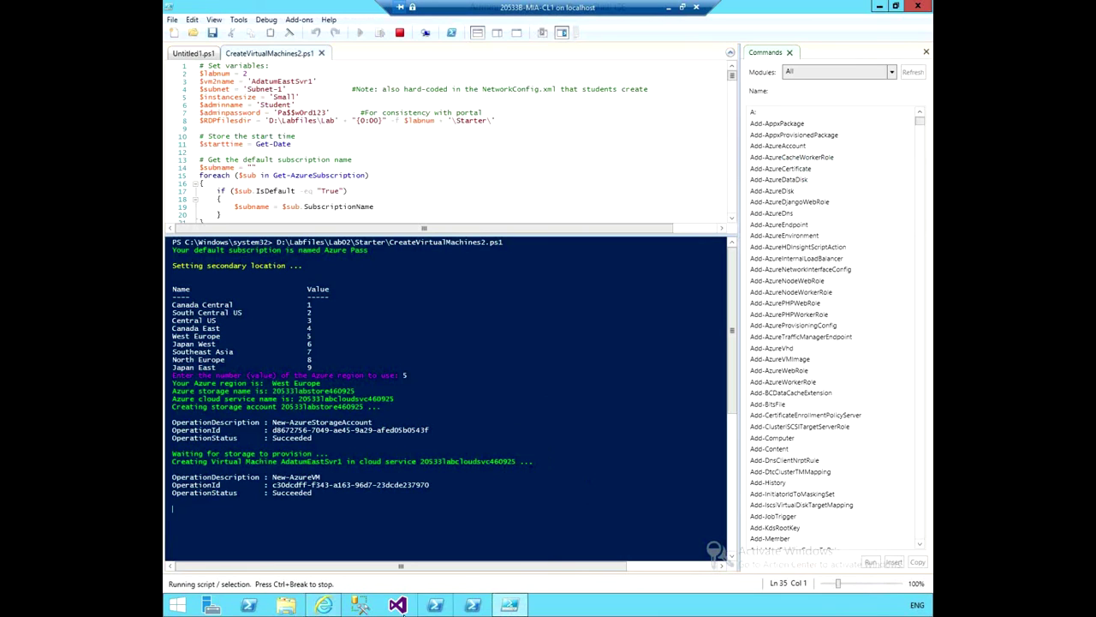
Return to the classic portal's Virtual Machines page showing AdatumEastSvr1 Running (Provisioning).
click(325, 605)
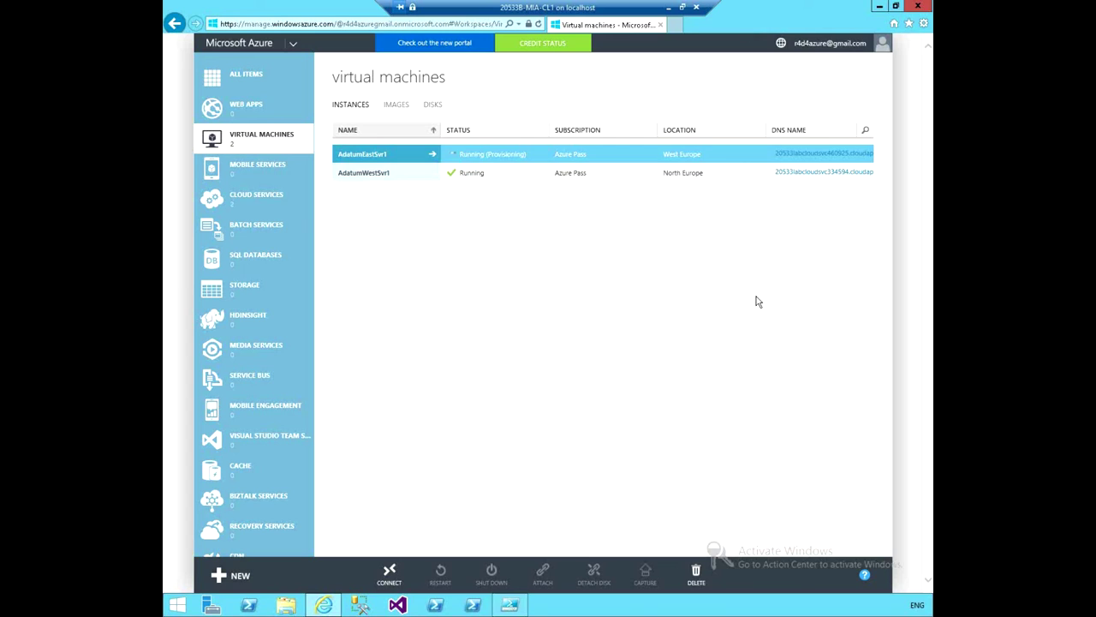
Launch the new Azure portal in a second tab and open its empty Virtual machines blade.
click(453, 46)
click(548, 124)
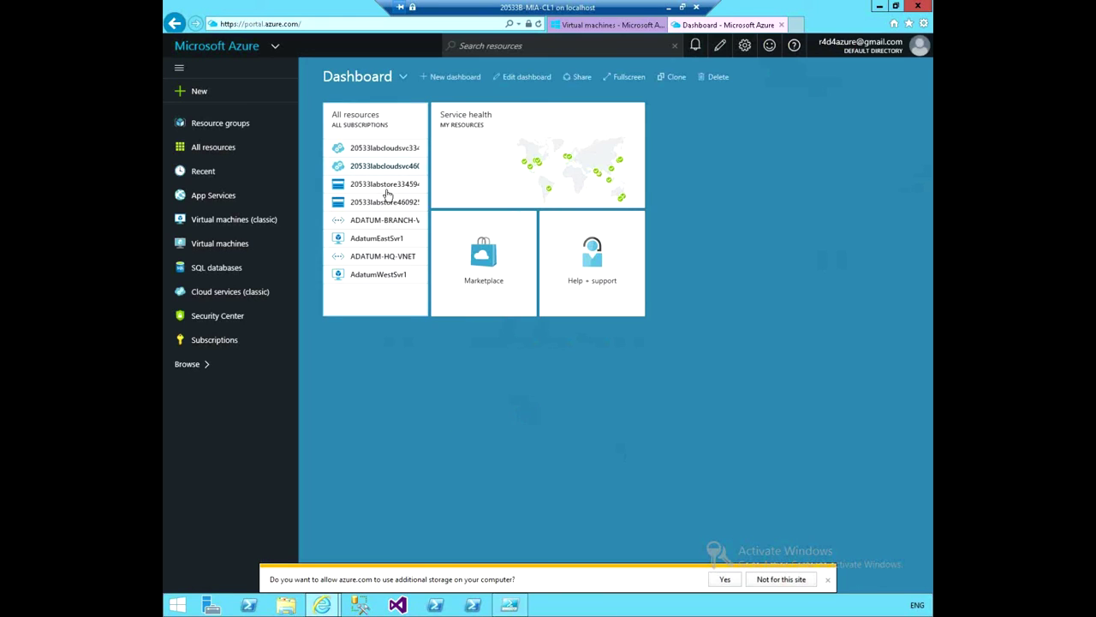
mouse_move(405, 313)
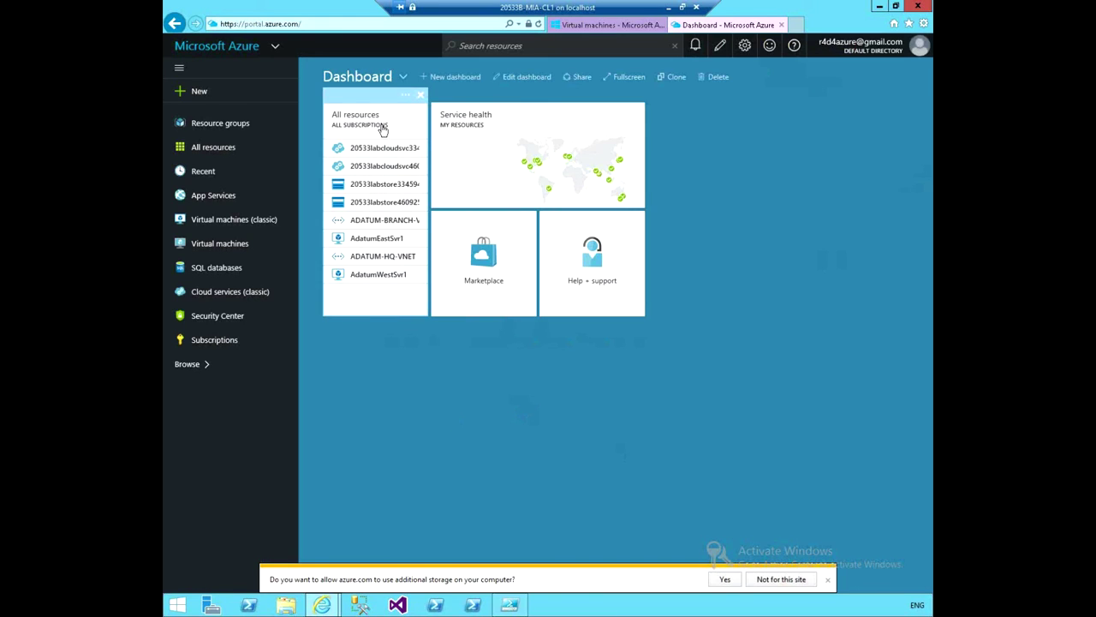
click(599, 25)
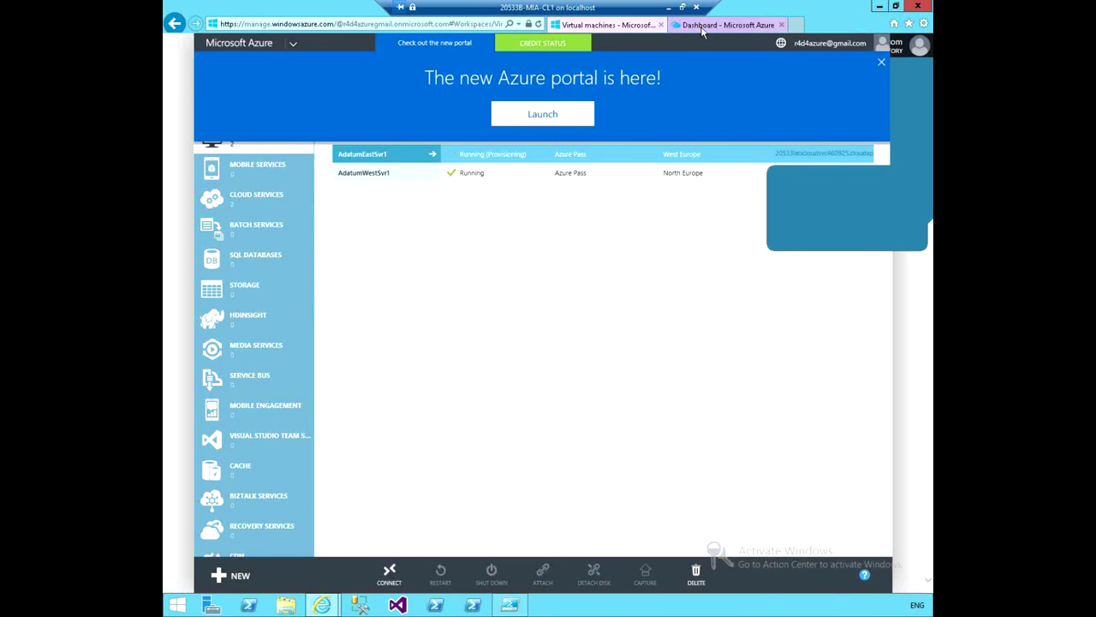
click(674, 30)
click(628, 31)
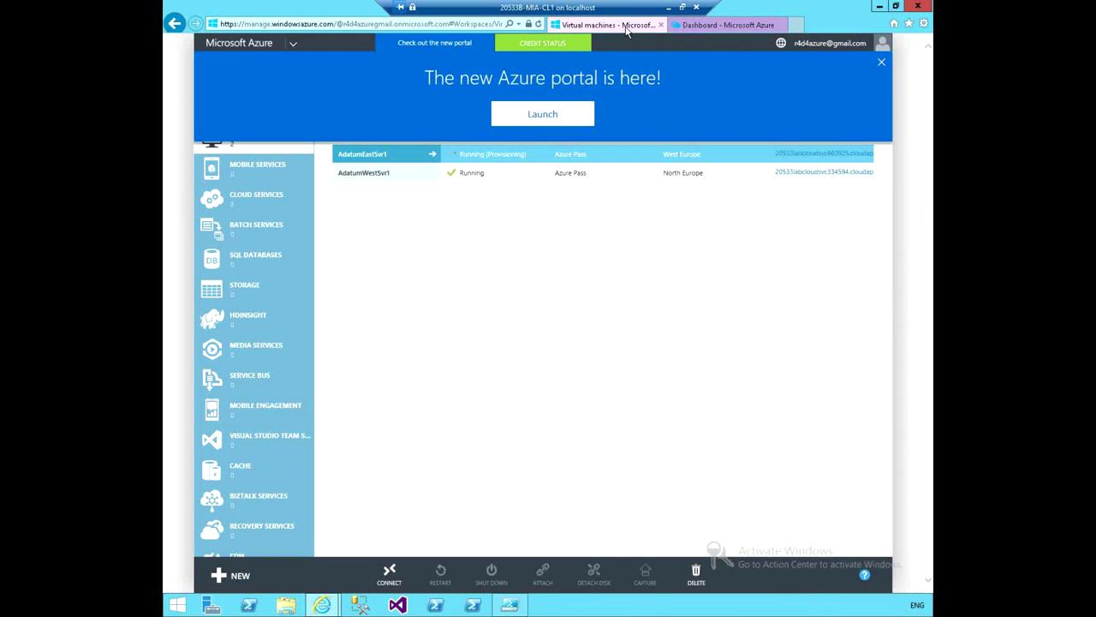
click(688, 30)
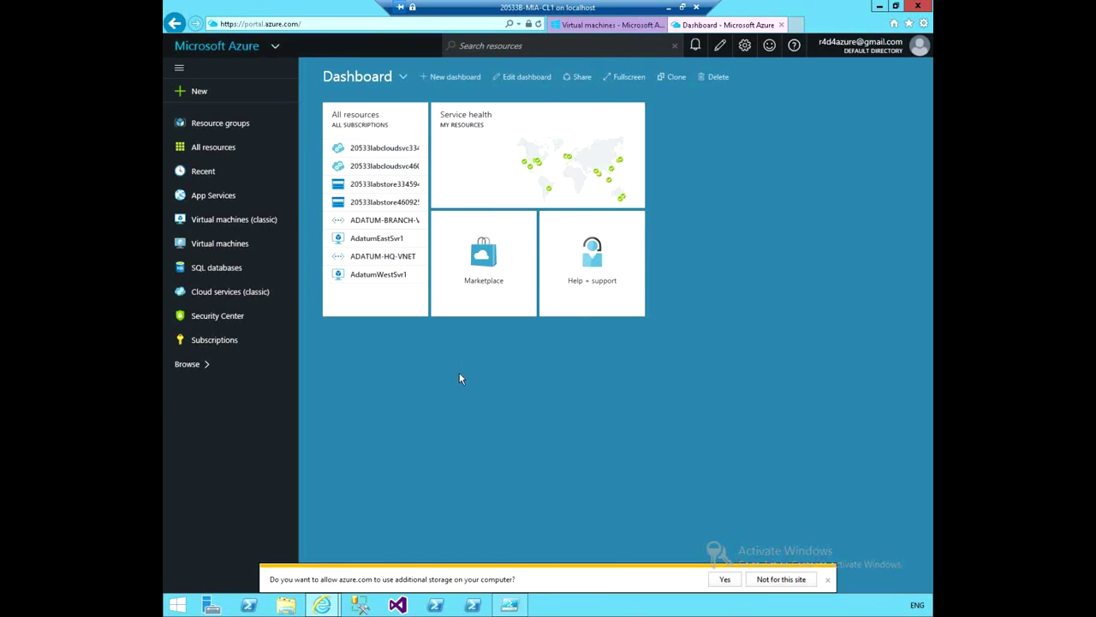
click(827, 579)
click(225, 246)
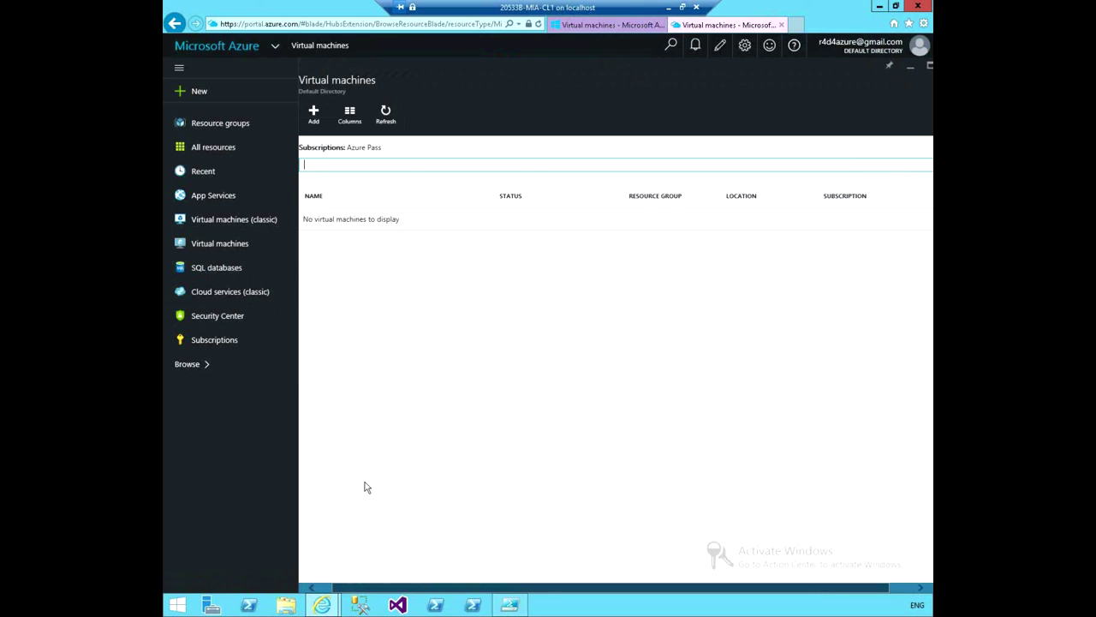
Open AdatumEastSvr1's details from the new portal's classic virtual machines list.
click(386, 117)
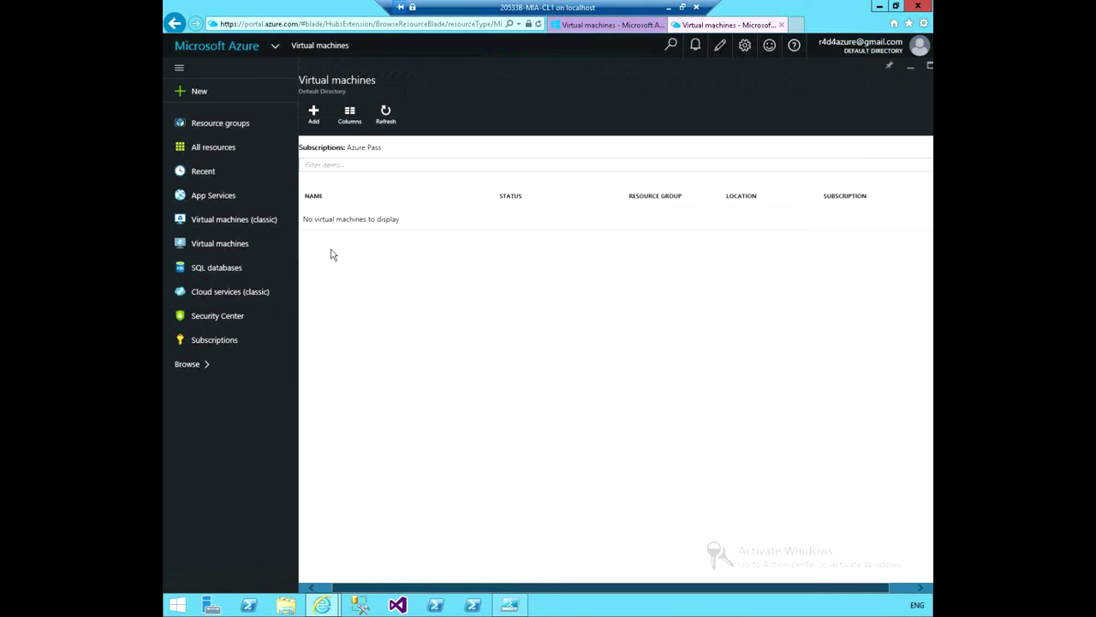
click(238, 221)
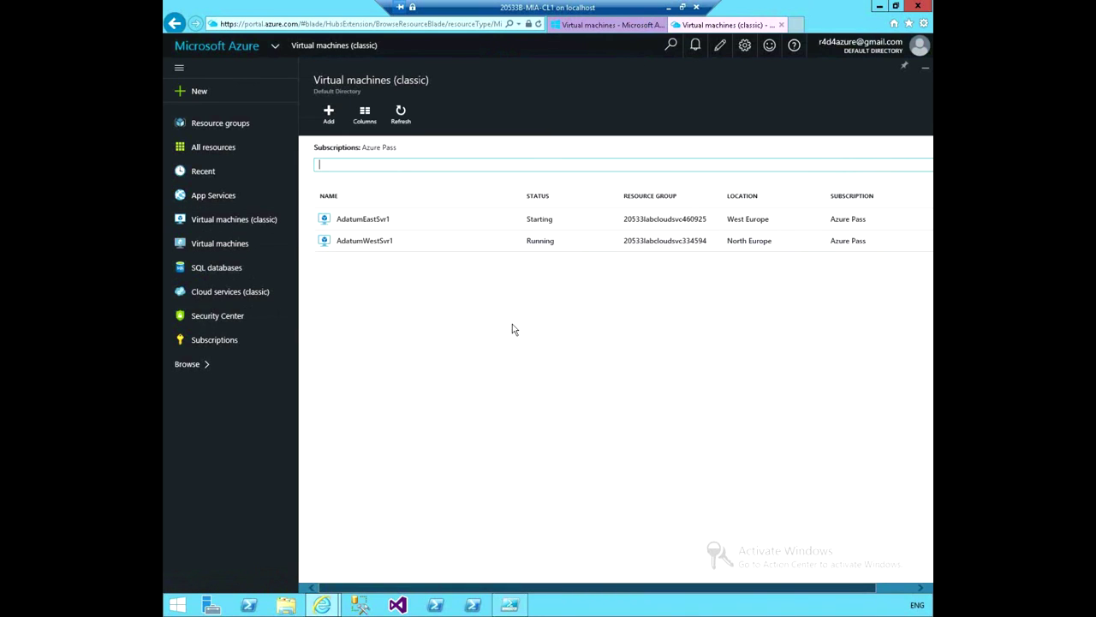
click(539, 223)
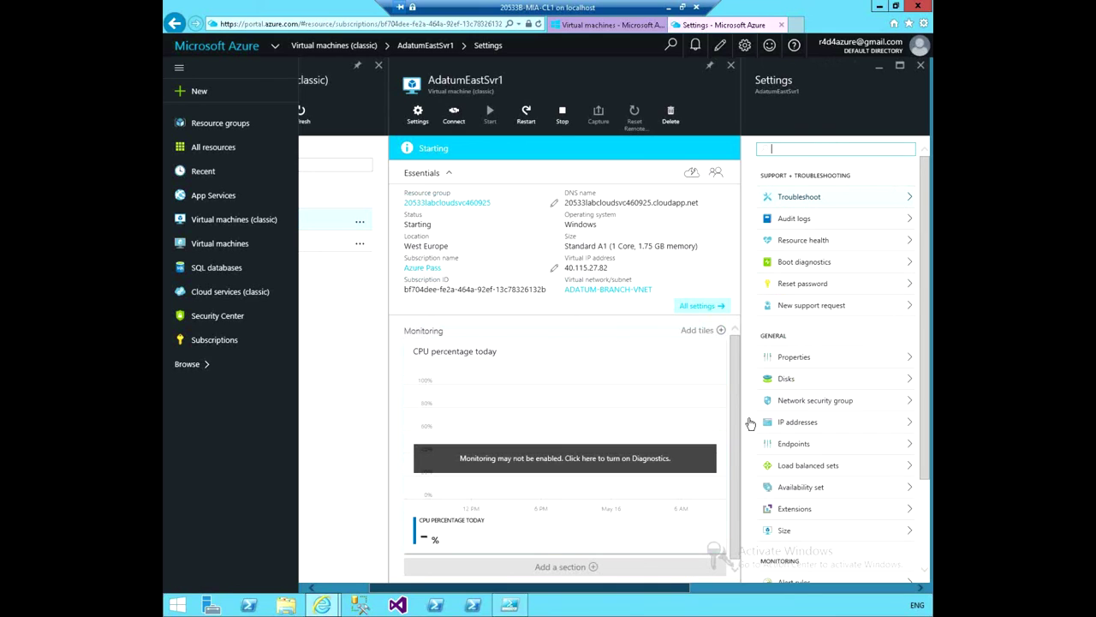
Check AdatumEastSvr1's disks (128 GiB OS disk, no data disks) and minimize the browser.
click(734, 359)
drag(743, 445, 732, 332)
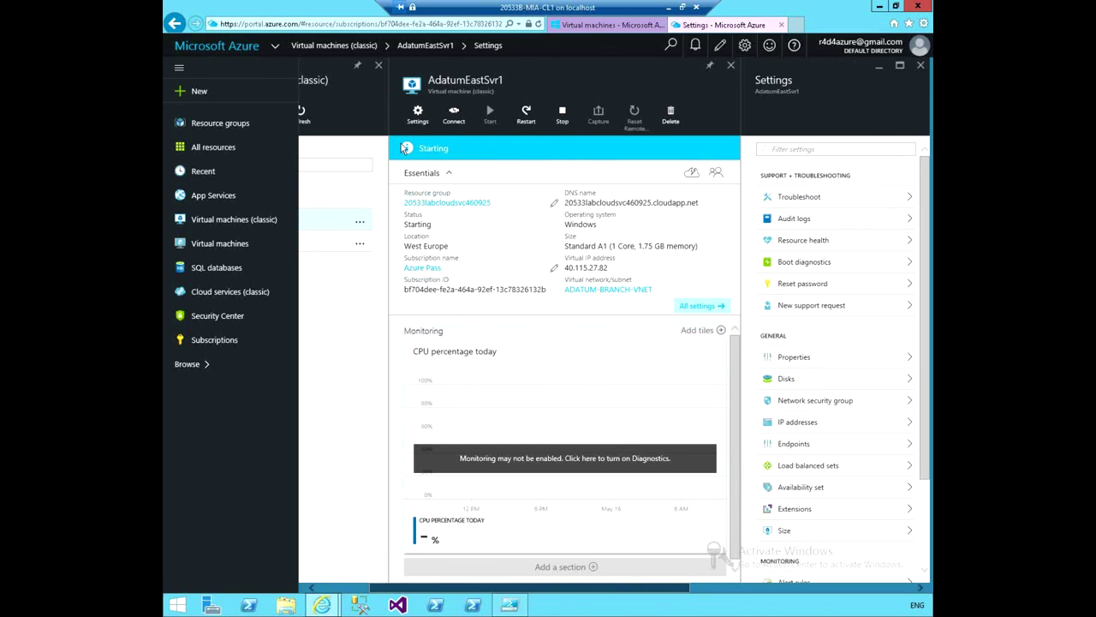
click(787, 377)
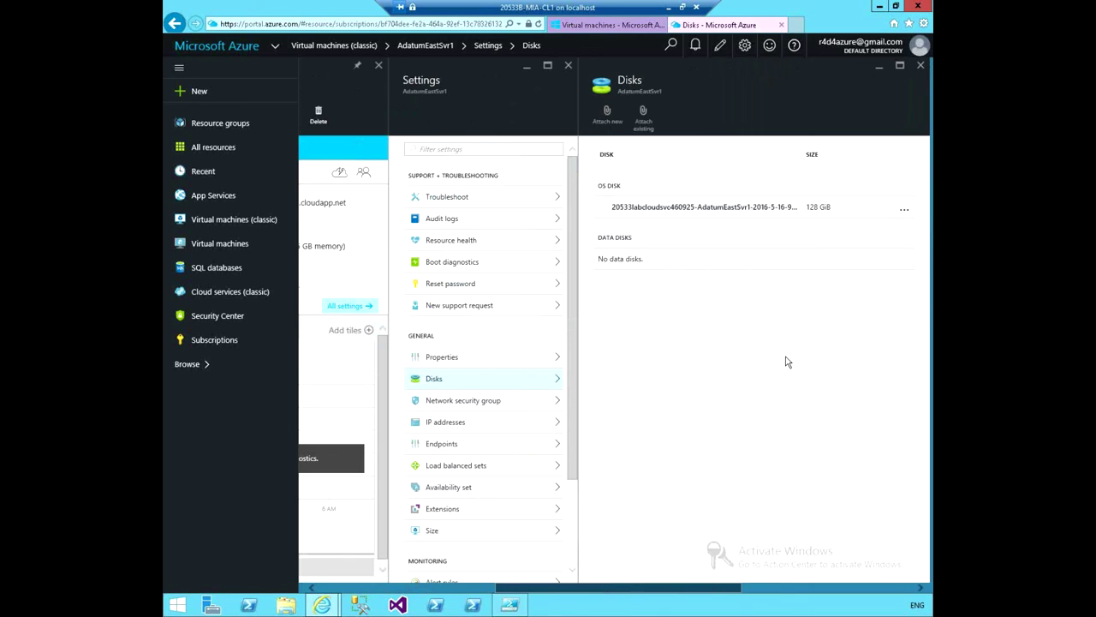
scroll(791, 360, up, 3)
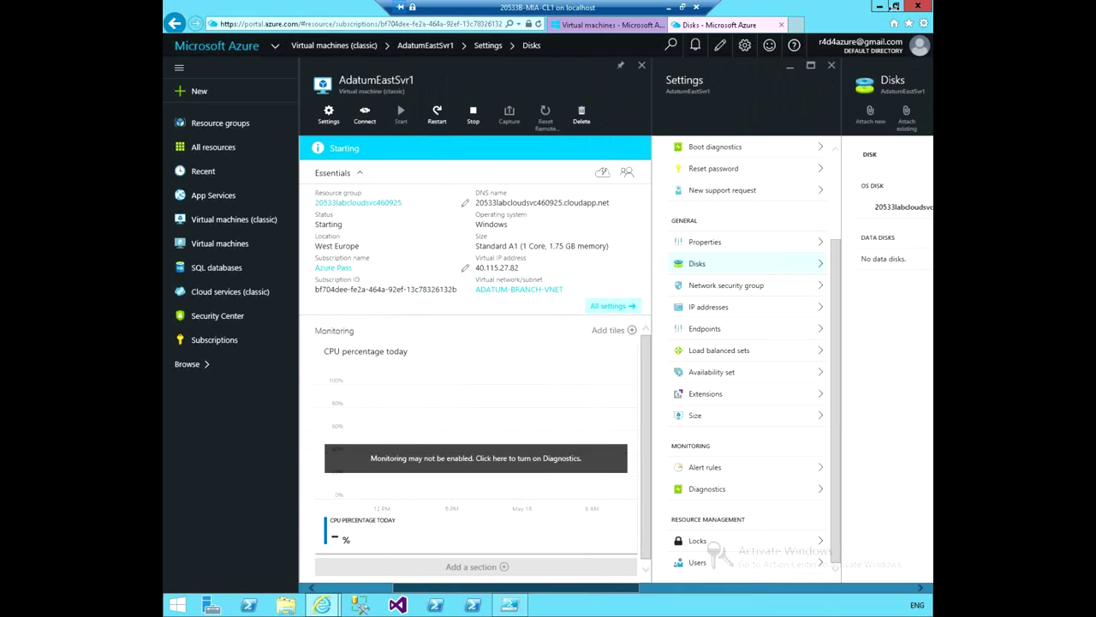
click(879, 7)
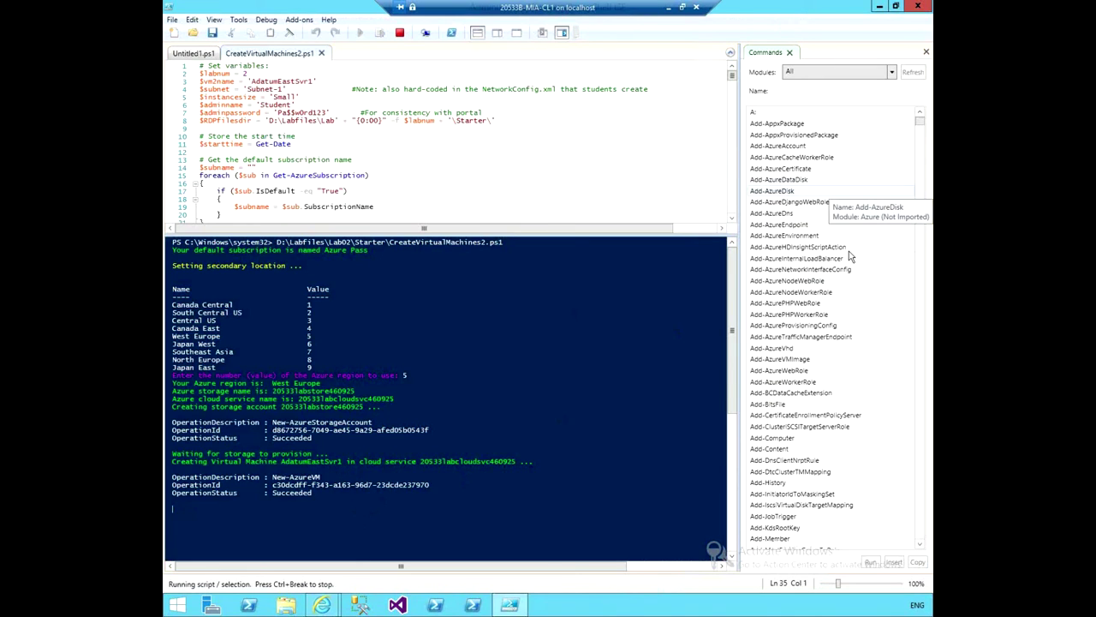
Close the chat notification pop-up over PowerShell ISE.
click(899, 196)
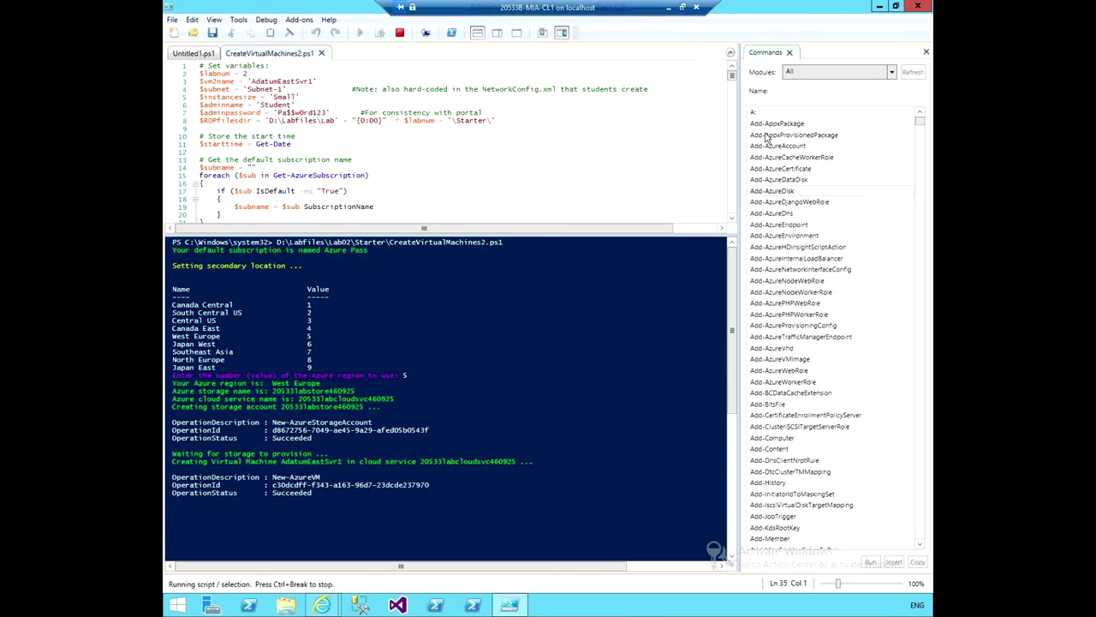
Restore the portal, close the Disks, Settings and AdatumEastSvr1 blades, and refresh the VM list.
mouse_move(328, 606)
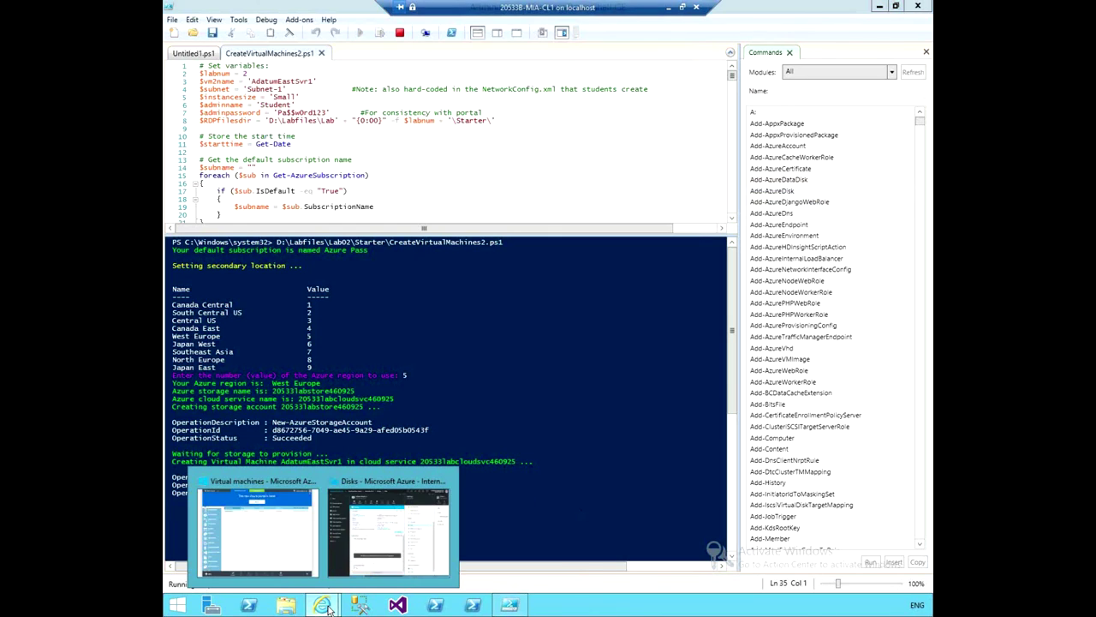
click(358, 539)
click(833, 65)
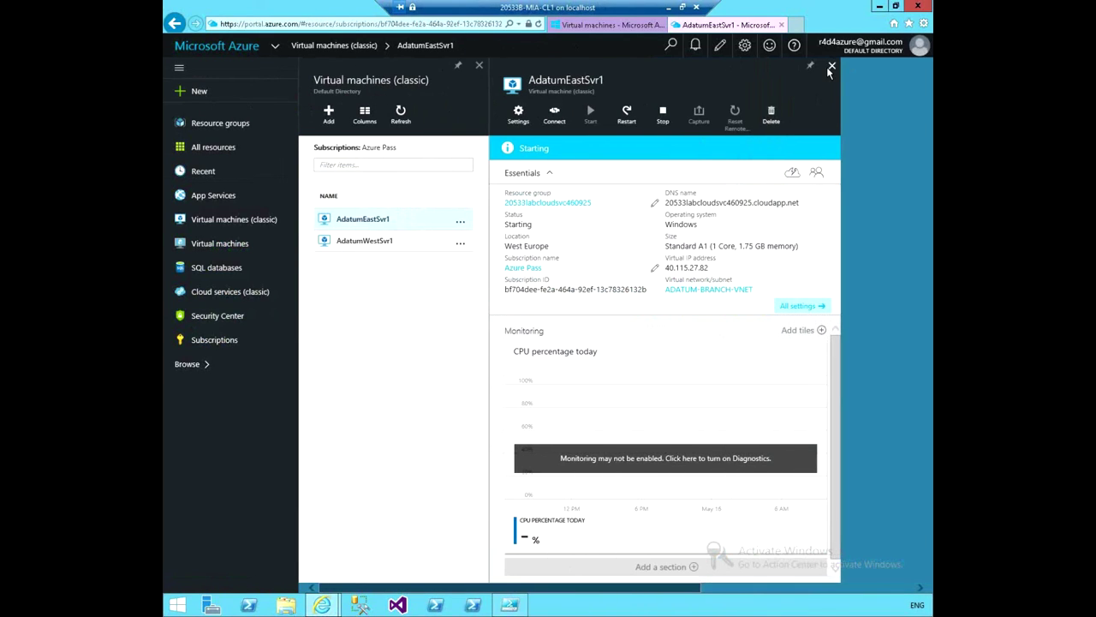
click(830, 66)
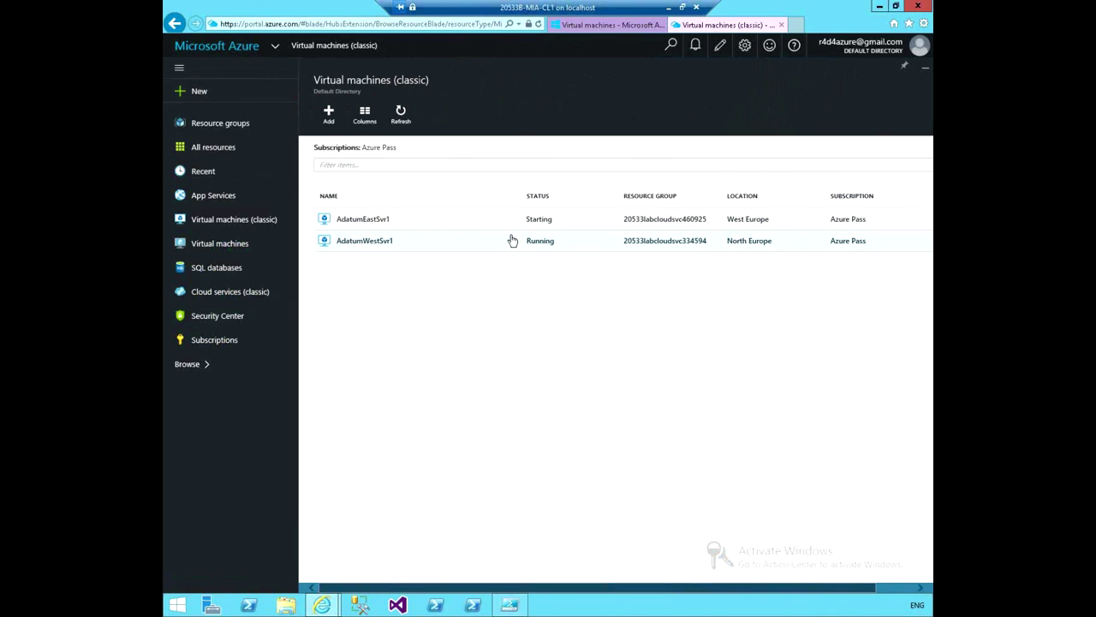
click(399, 115)
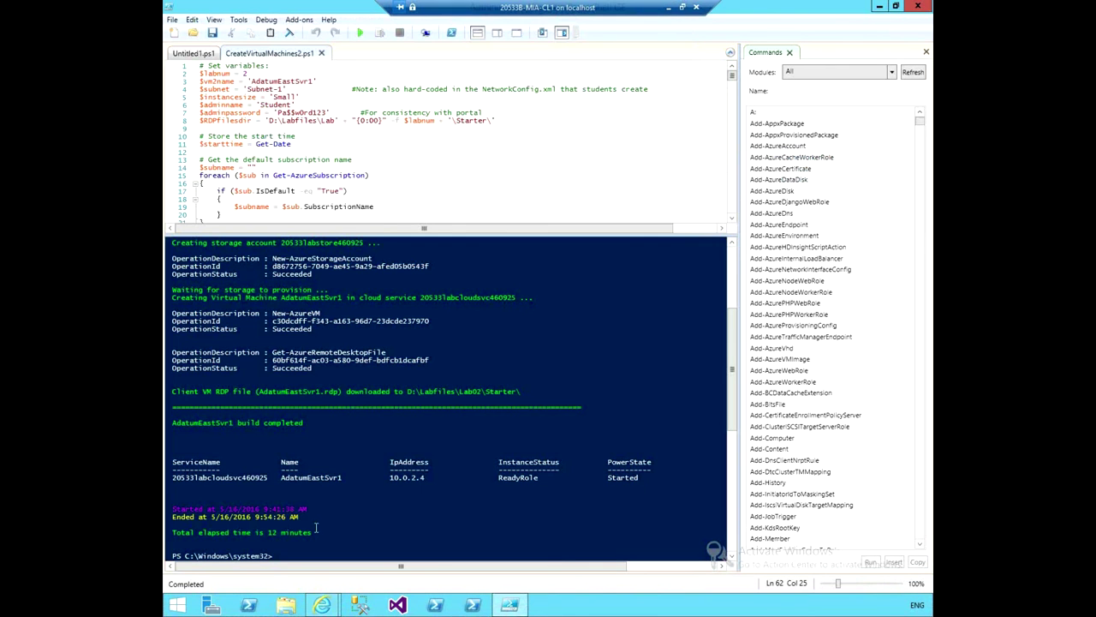
drag(172, 532, 339, 533)
click(352, 493)
Close PowerShell ISE and open the classic portal's Networks list.
click(880, 6)
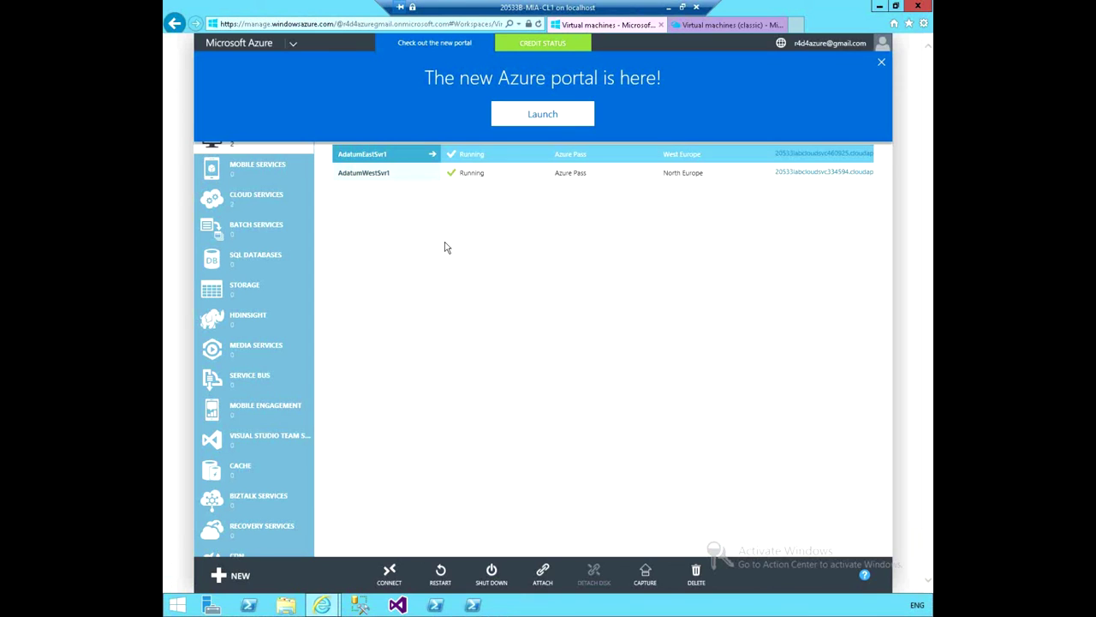
click(296, 327)
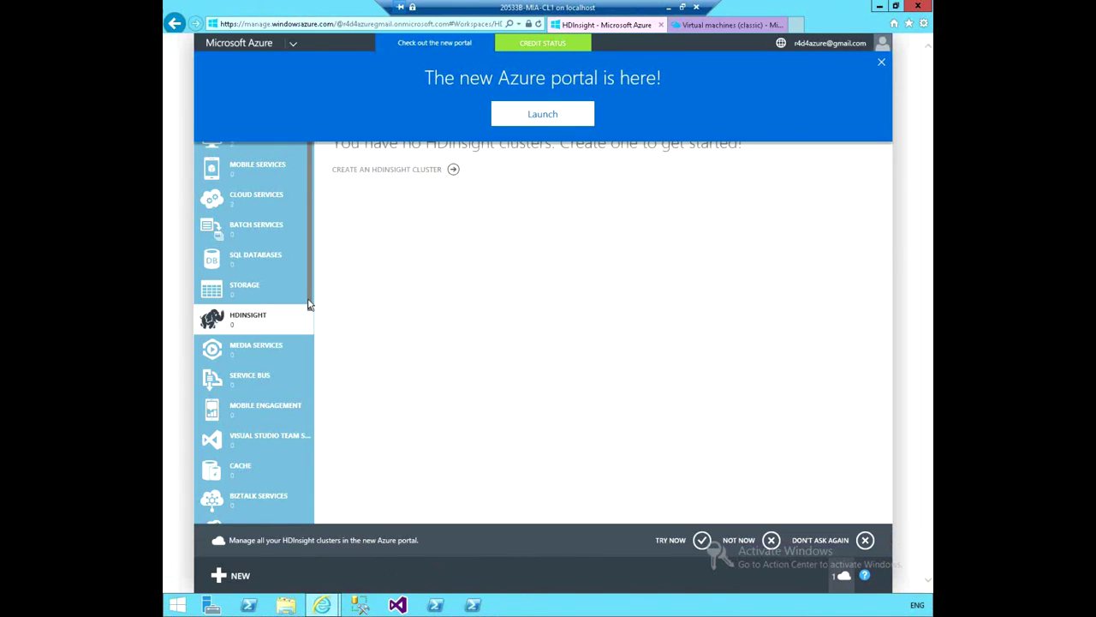
scroll(313, 300, down, 2)
scroll(313, 505, down, 3)
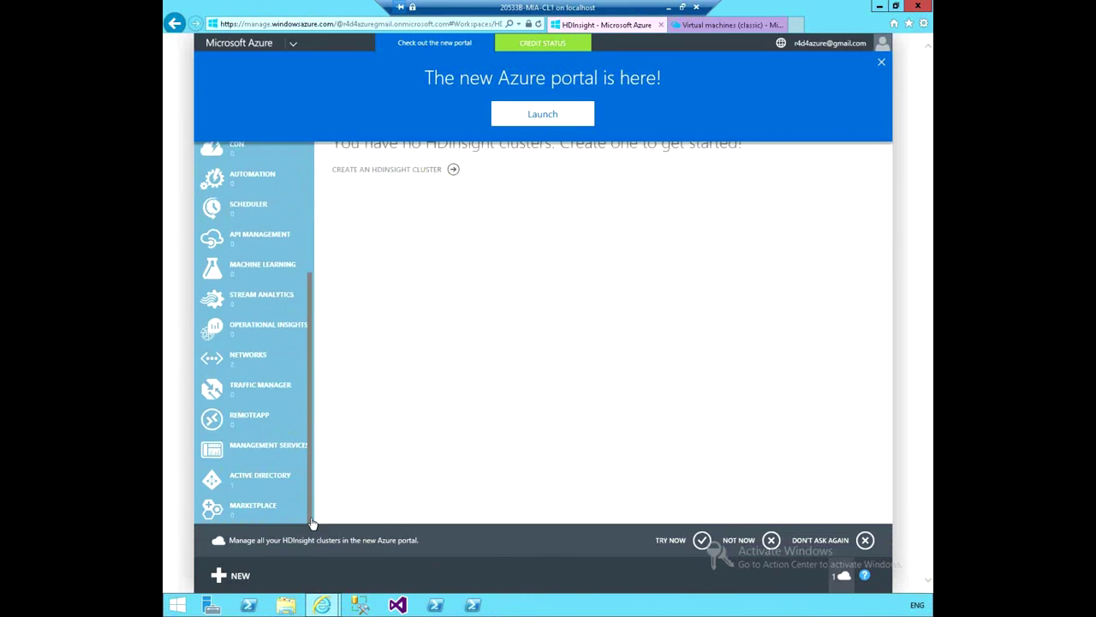
click(264, 365)
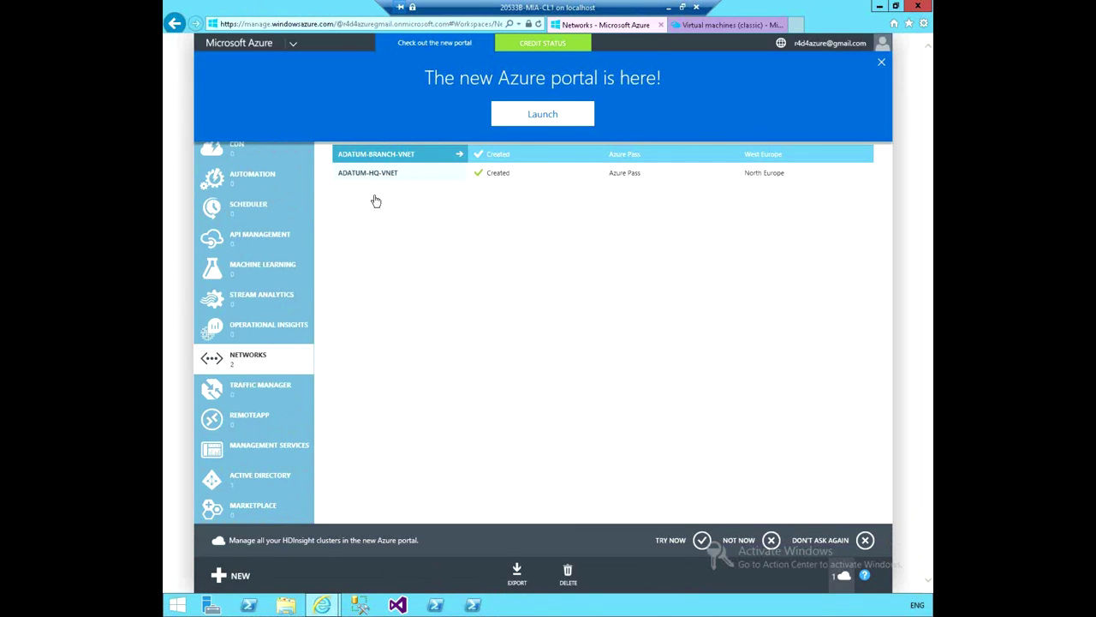
Review ADATUM-HQ-VNET's dashboard and DNS (ADATUM-DNS, 10.0.1.4), then select ADATUM-BRANCH-VNET.
click(449, 180)
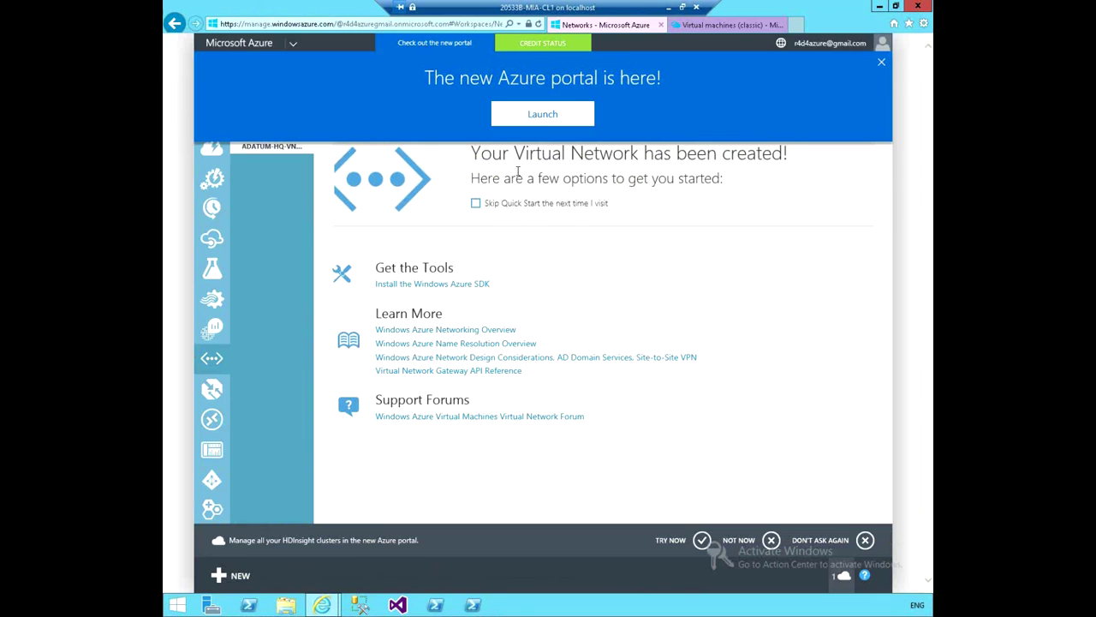
click(880, 63)
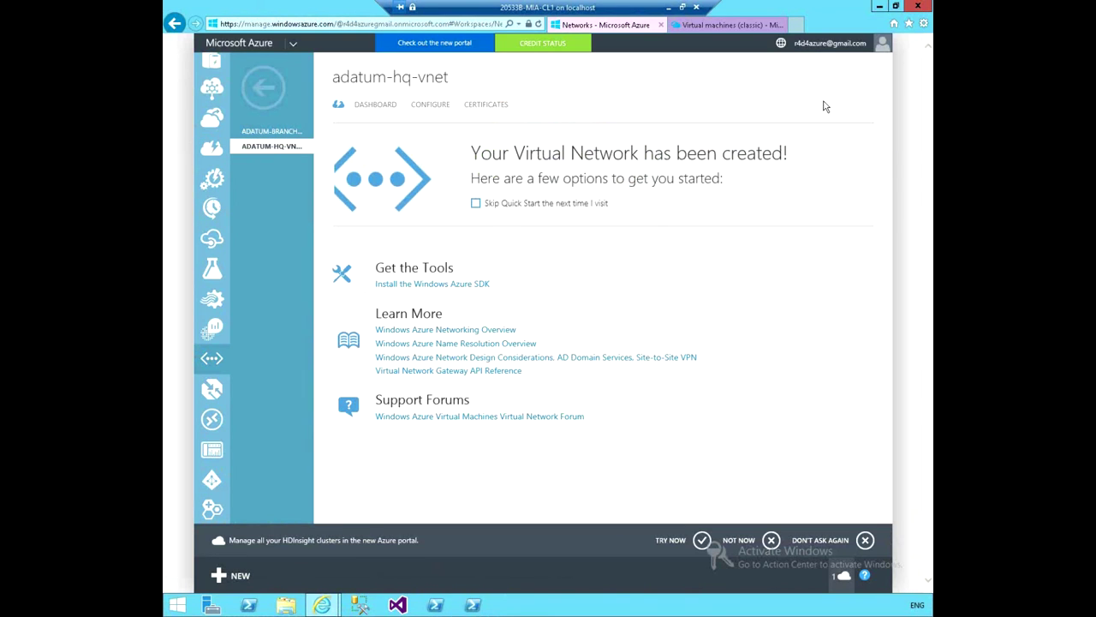
click(382, 107)
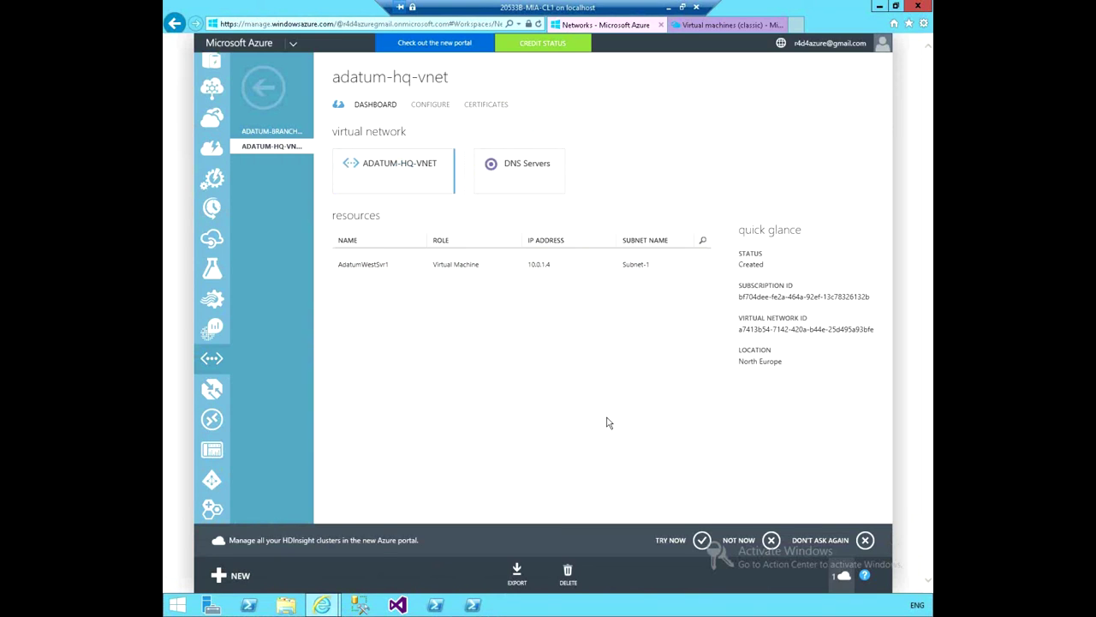
click(429, 105)
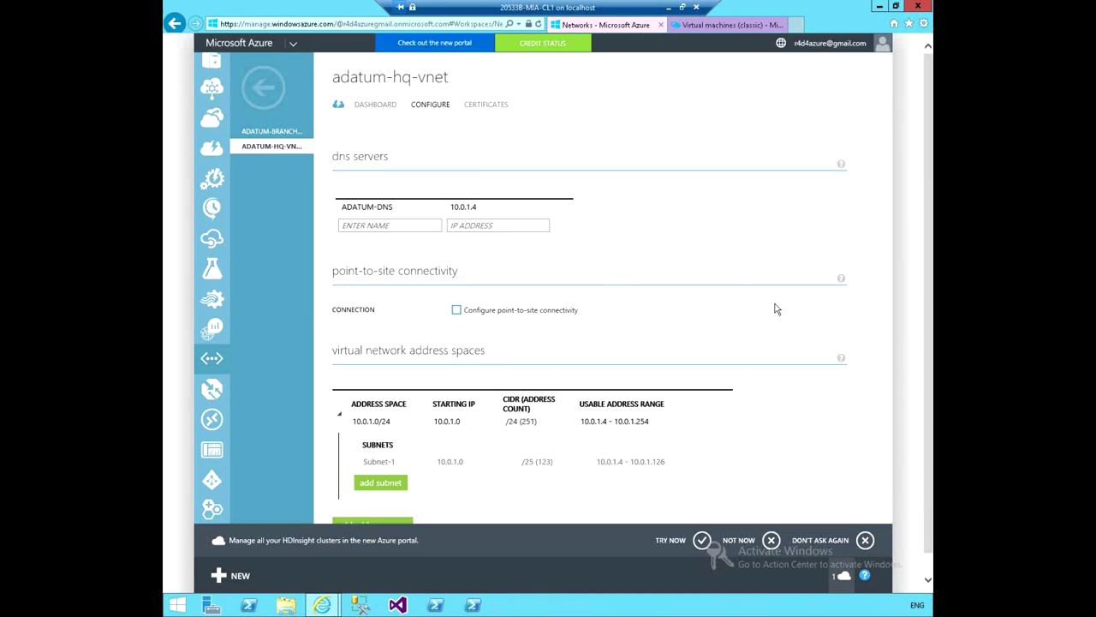
scroll(805, 414, down, 1)
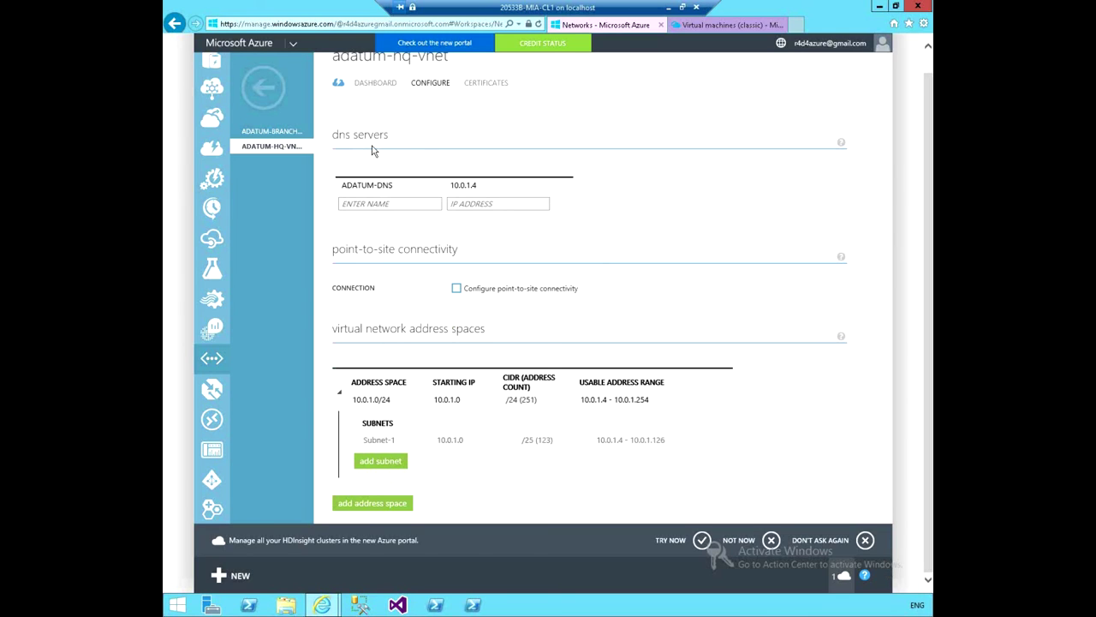
click(279, 137)
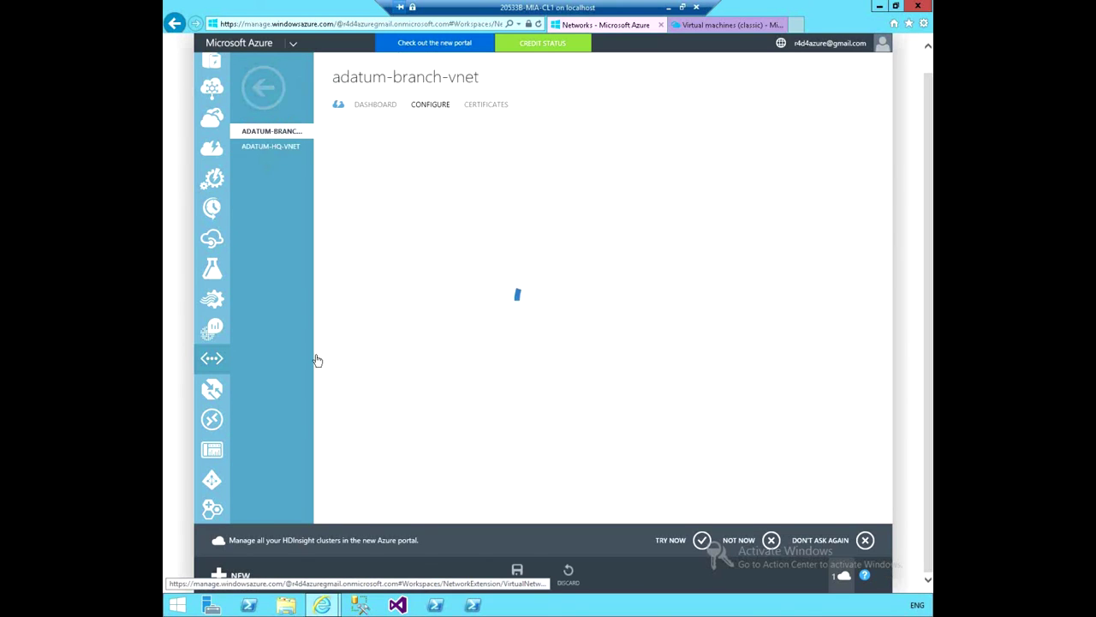